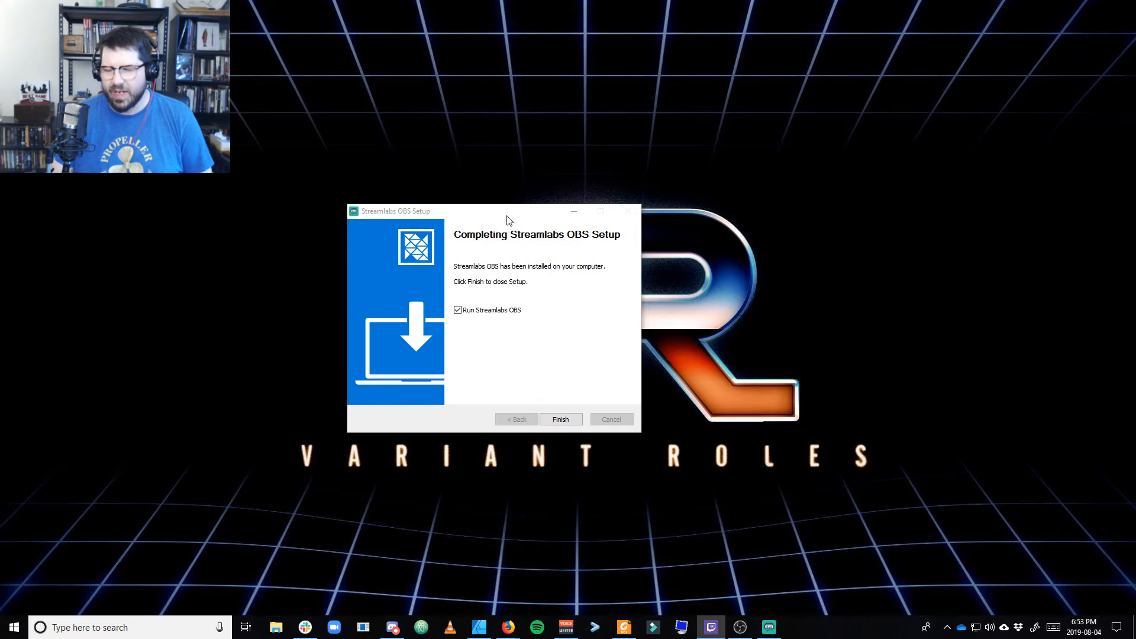
{"action": "left_click_drag", "start_coordinate": [505, 219], "coordinate": [564, 252]}
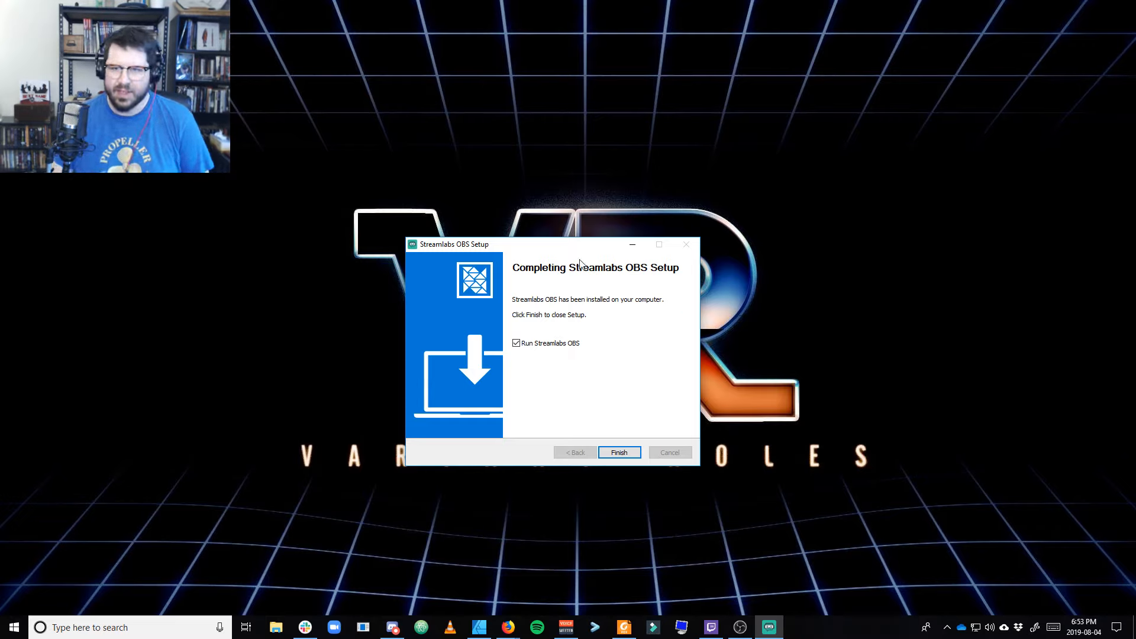
{"action": "left_click_drag", "start_coordinate": [576, 250], "coordinate": [620, 274]}
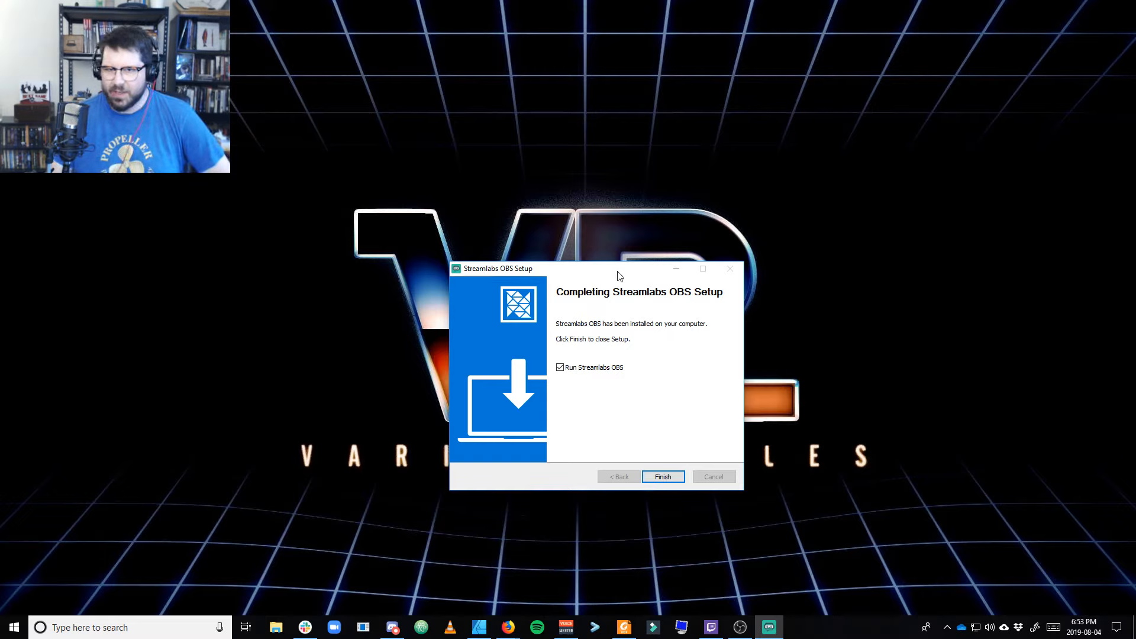
{"action": "left_click_drag", "start_coordinate": [617, 274], "coordinate": [578, 269]}
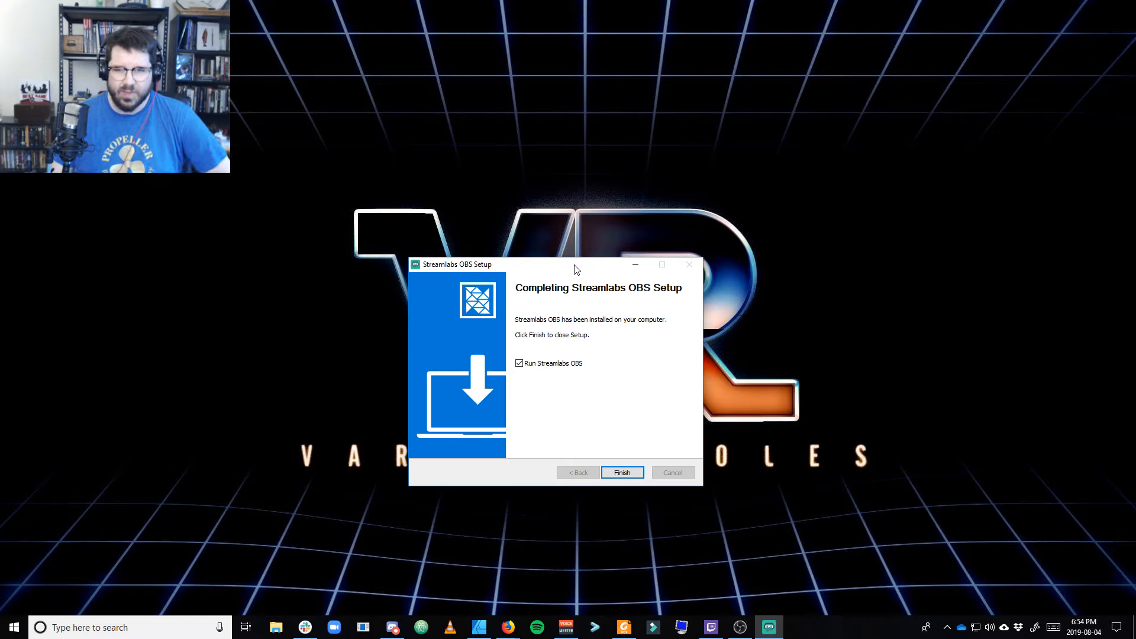
{"action": "left_click_drag", "start_coordinate": [575, 265], "coordinate": [592, 258]}
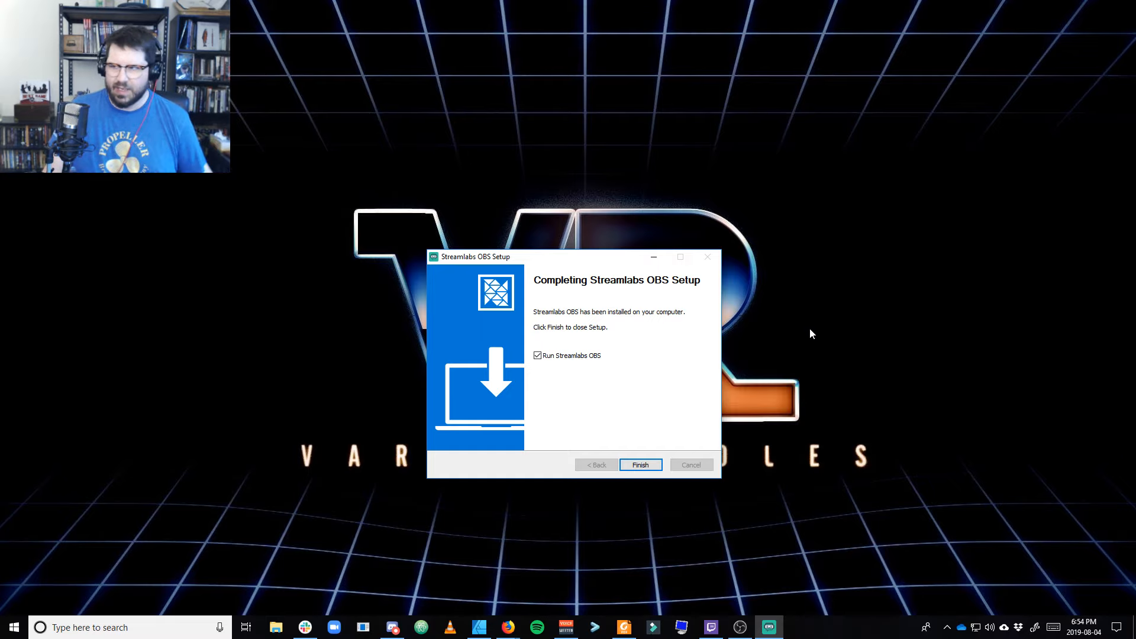
{"action": "left_click_drag", "start_coordinate": [575, 257], "coordinate": [552, 221]}
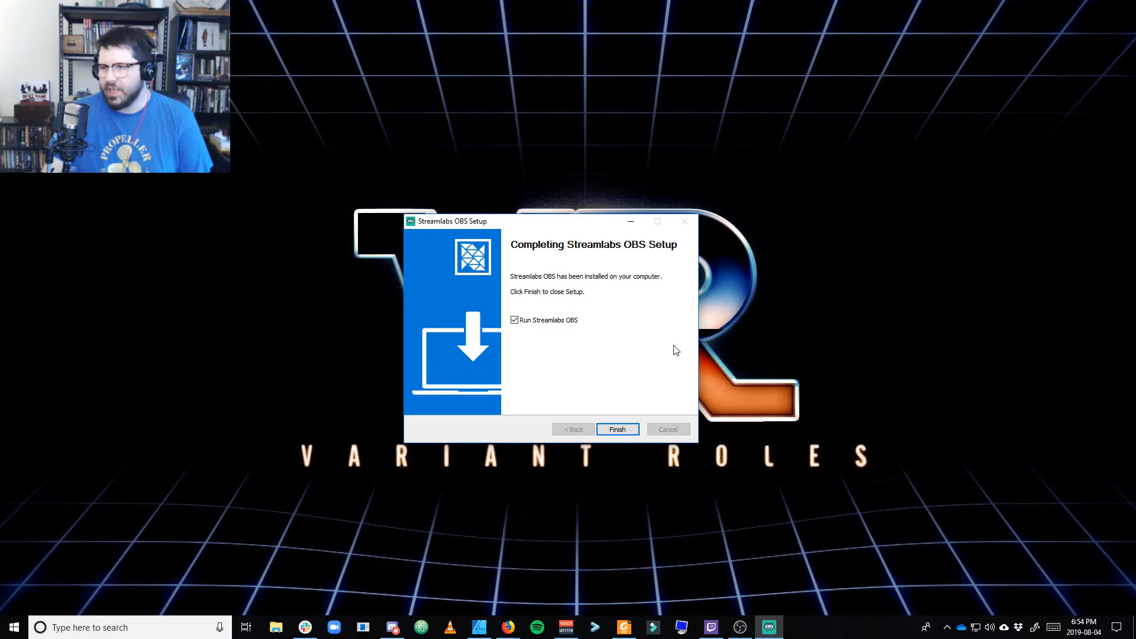
{"action": "mouse_move", "coordinate": [577, 230]}
{"action": "left_mouse_down"}
{"action": "mouse_move", "coordinate": [588, 229]}
{"action": "mouse_move", "coordinate": [572, 230]}
{"action": "left_mouse_up"}
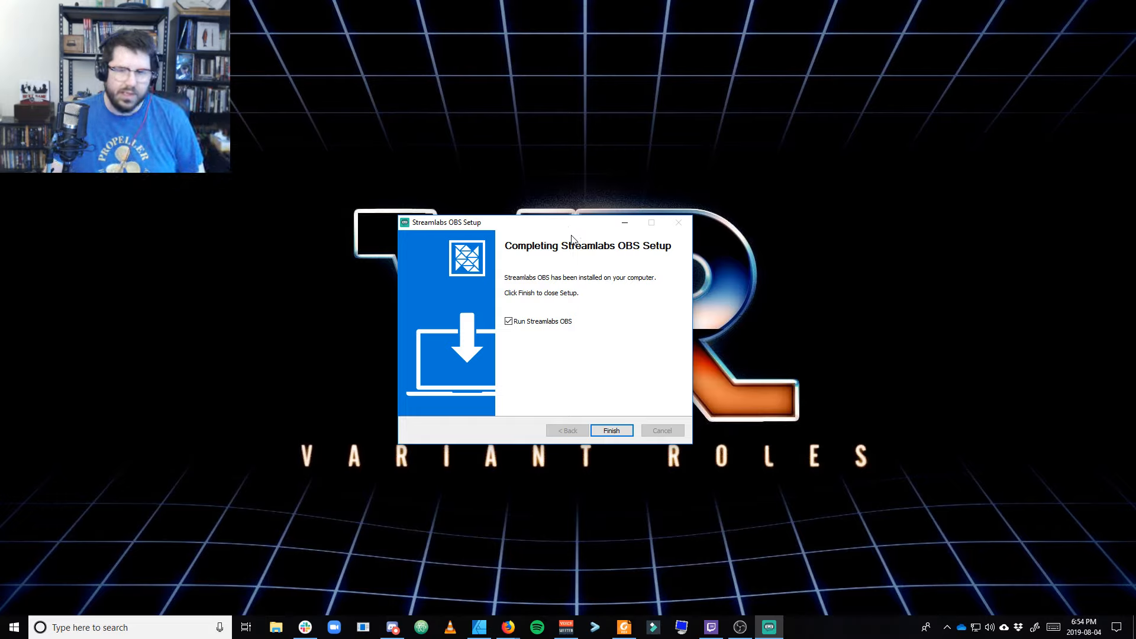
{"action": "left_click_drag", "start_coordinate": [557, 227], "coordinate": [607, 222]}
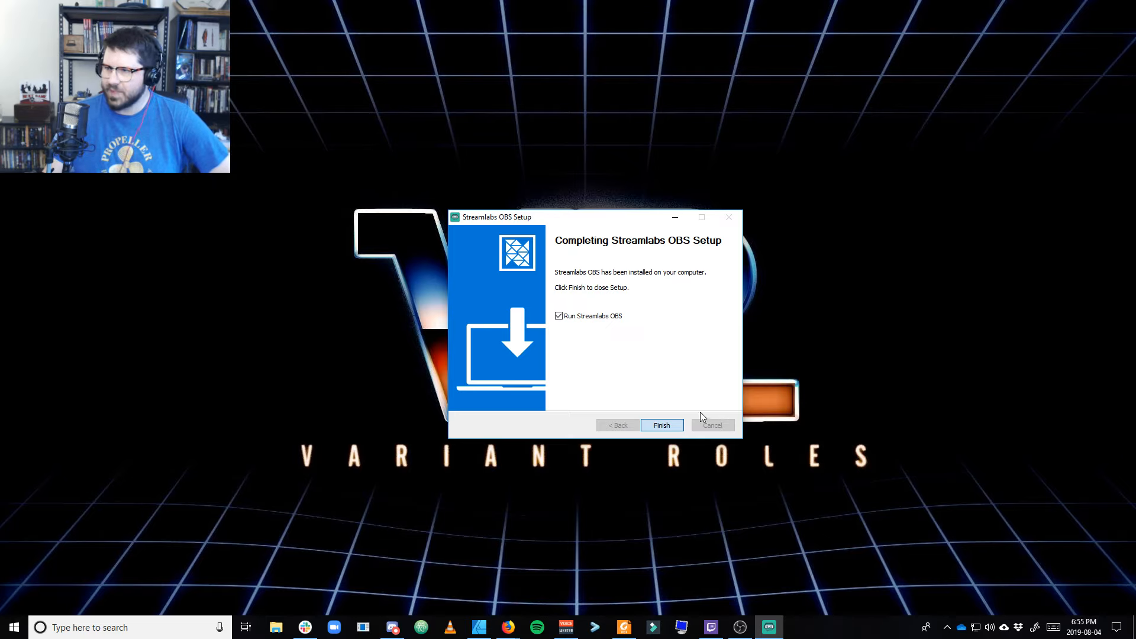
Finish the installer with Streamlabs OBS set to run, choose Twitch as the streaming account and enter the account username
{"action": "left_click", "coordinate": [662, 425]}
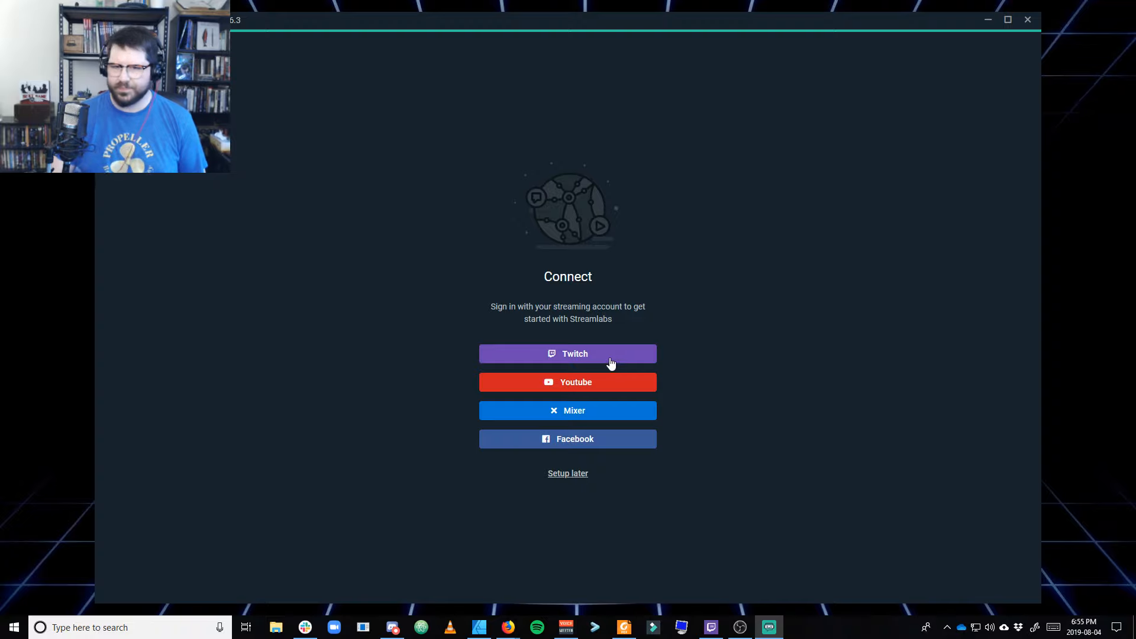
{"action": "left_click", "coordinate": [591, 358]}
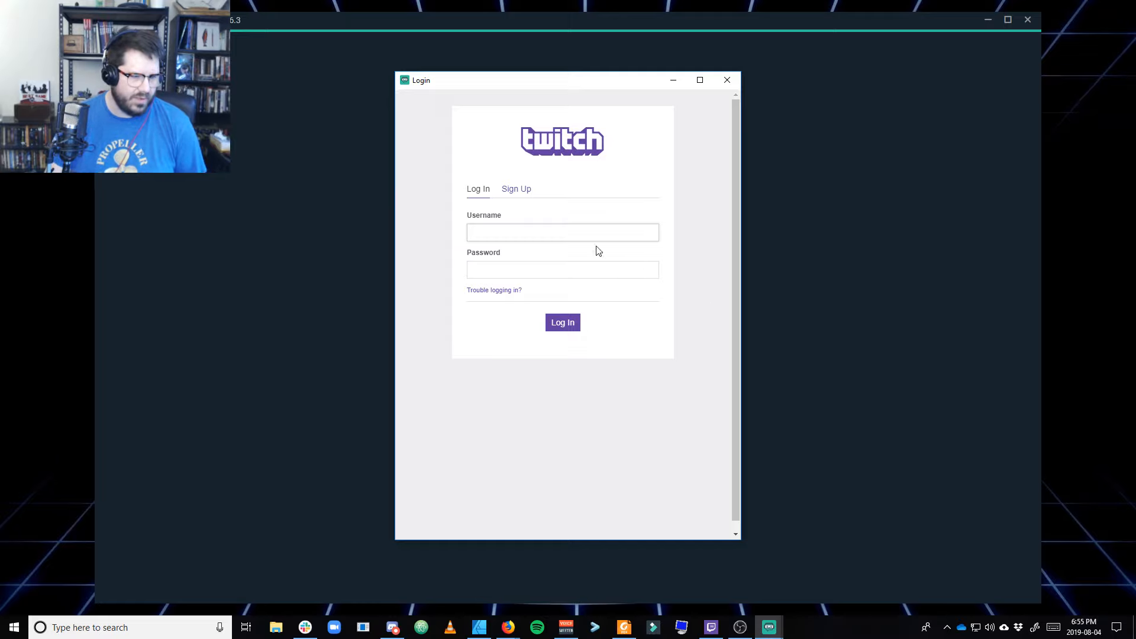
{"action": "type", "text": "VariantRoles"}
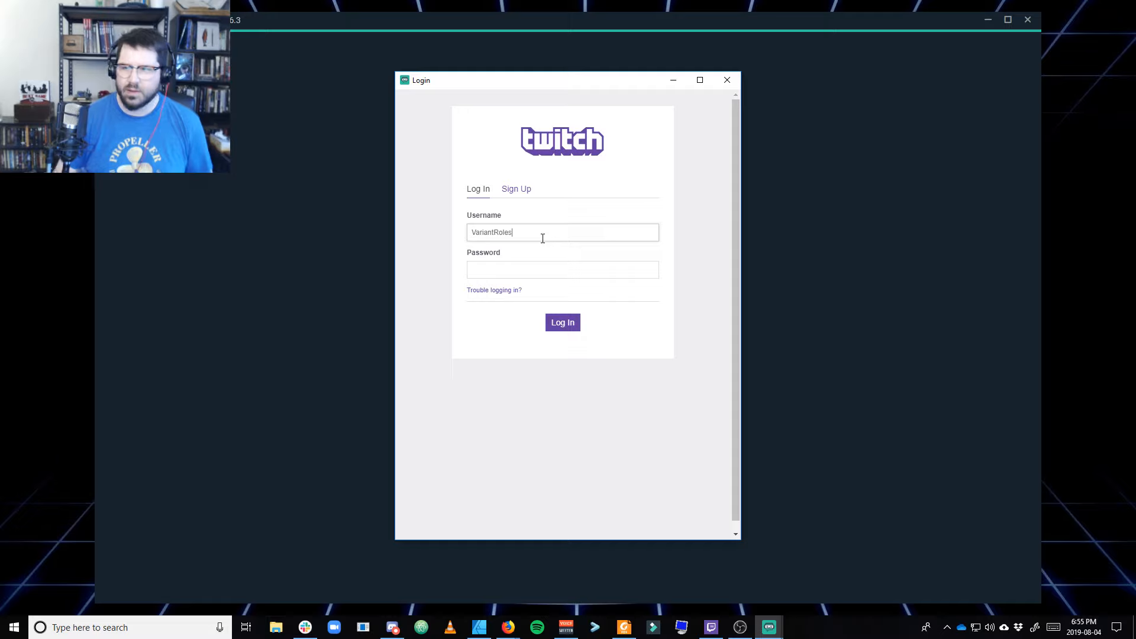
Enter the Twitch account password, log in and authorize Streamlabs to access the channel
{"action": "key", "text": "alt+Tab"}
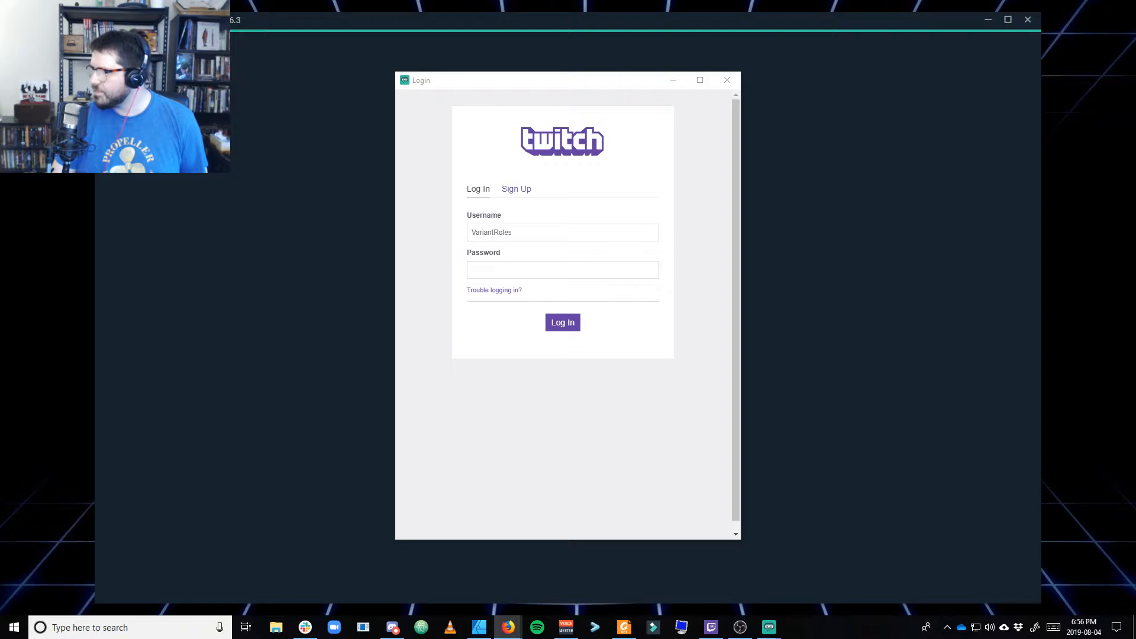
{"action": "left_click", "coordinate": [594, 270]}
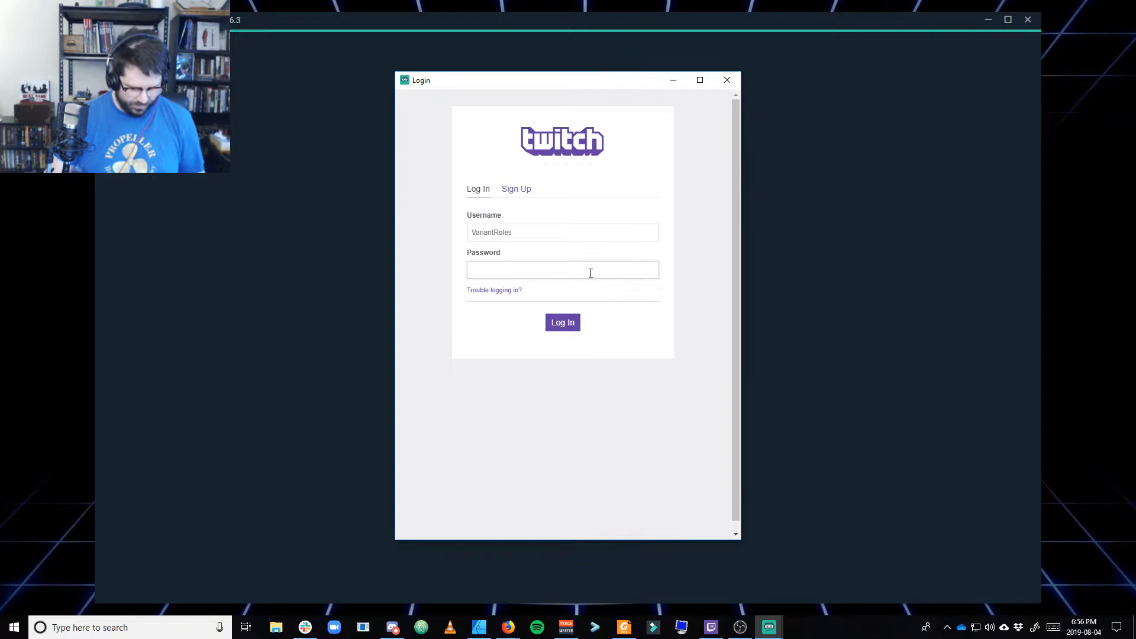
{"action": "key", "text": "ctrl+v"}
{"action": "left_click", "coordinate": [563, 323]}
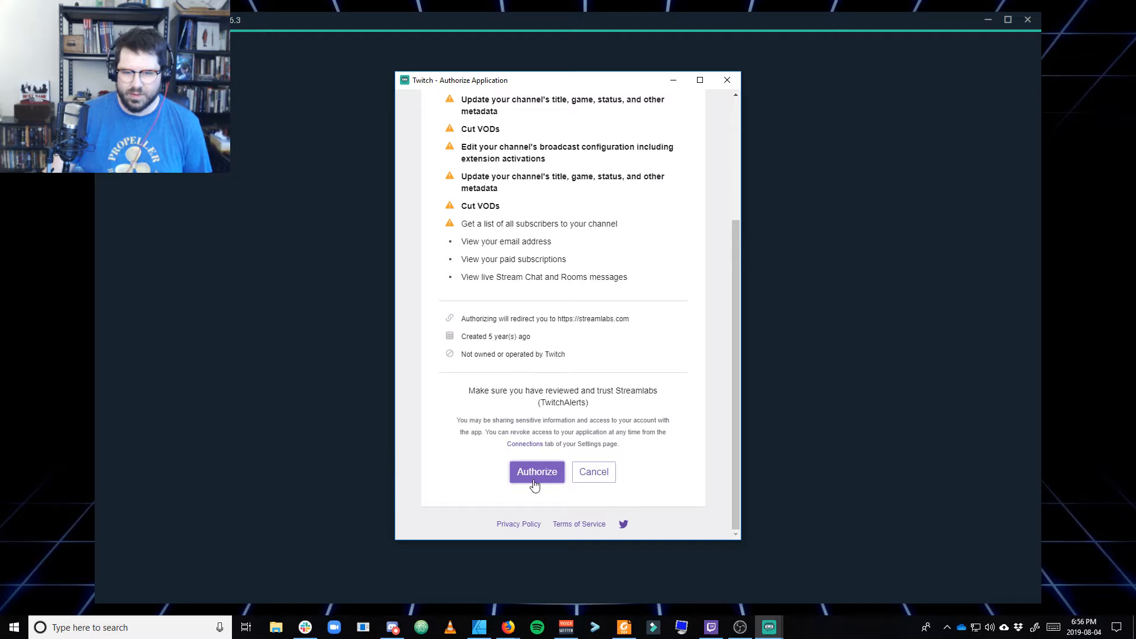
{"action": "left_click", "coordinate": [538, 481]}
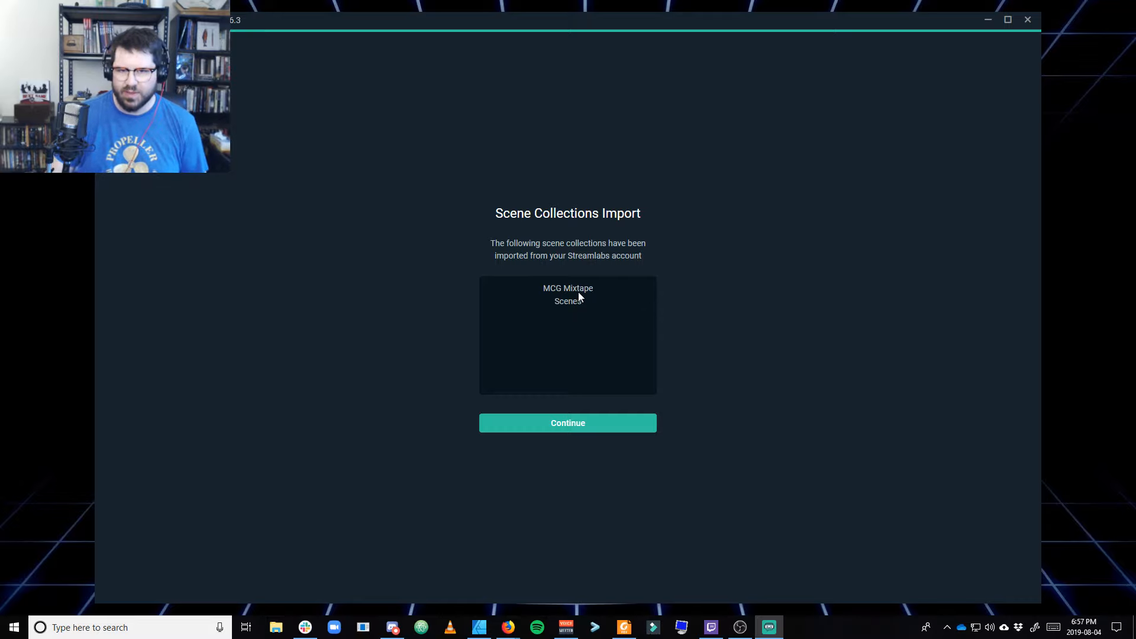
Accept the scene collections import, start fresh instead of importing from OBS, and run the automatic optimization through to the editor
{"action": "left_click", "coordinate": [591, 425]}
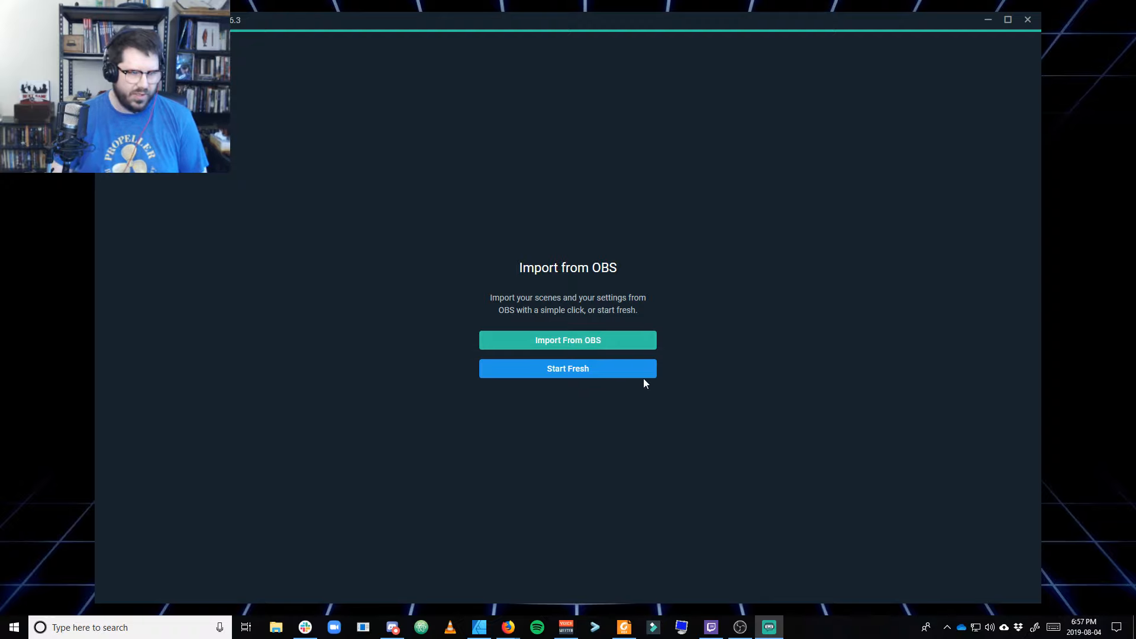
{"action": "left_click", "coordinate": [571, 372]}
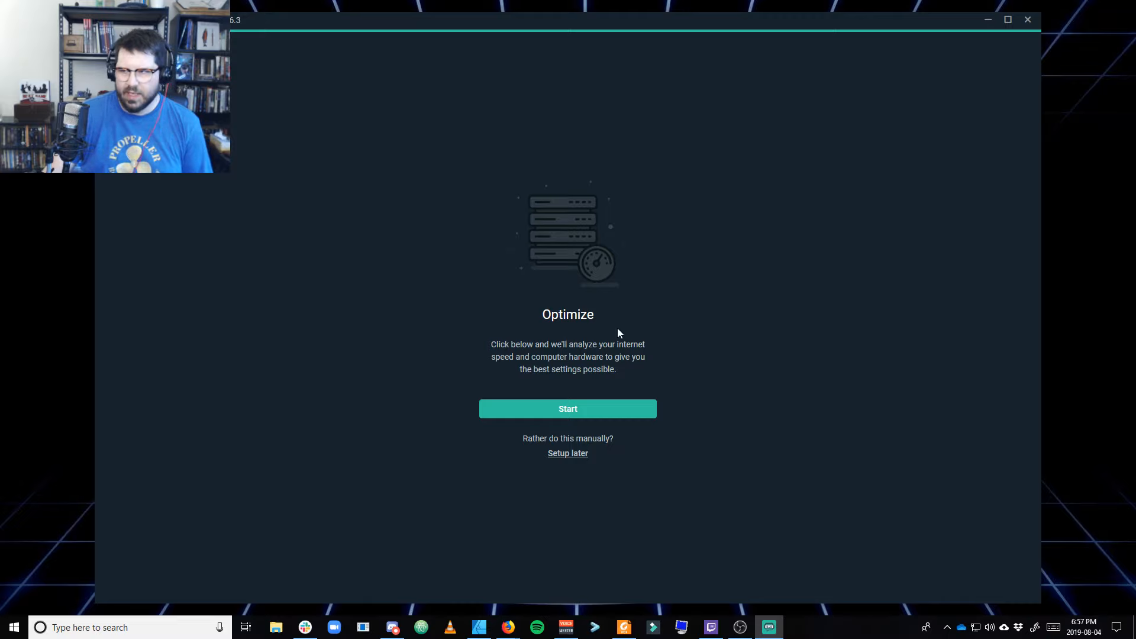
{"action": "left_click", "coordinate": [596, 414]}
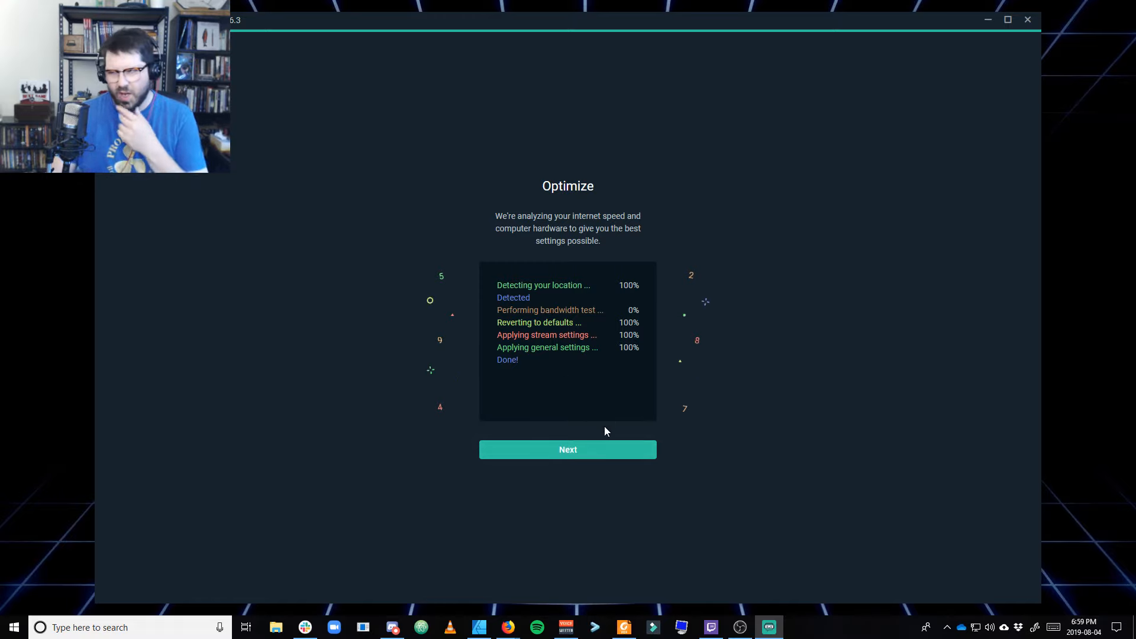
{"action": "left_click", "coordinate": [563, 454]}
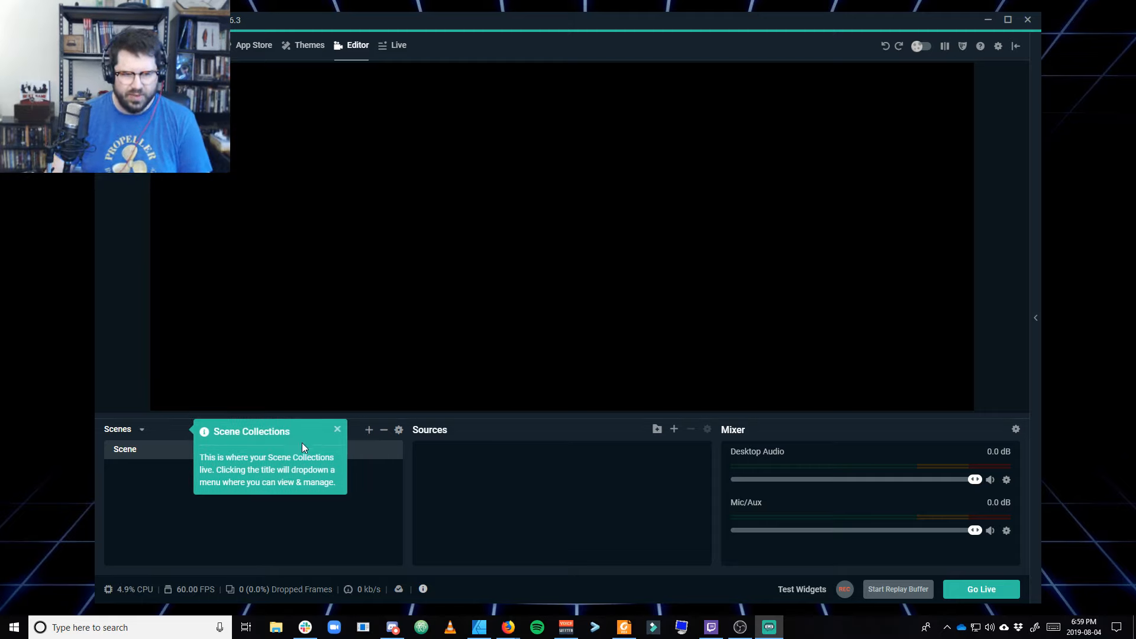
Dismiss the scene collections tip and create a new scene collection named Test
{"action": "left_click", "coordinate": [337, 431]}
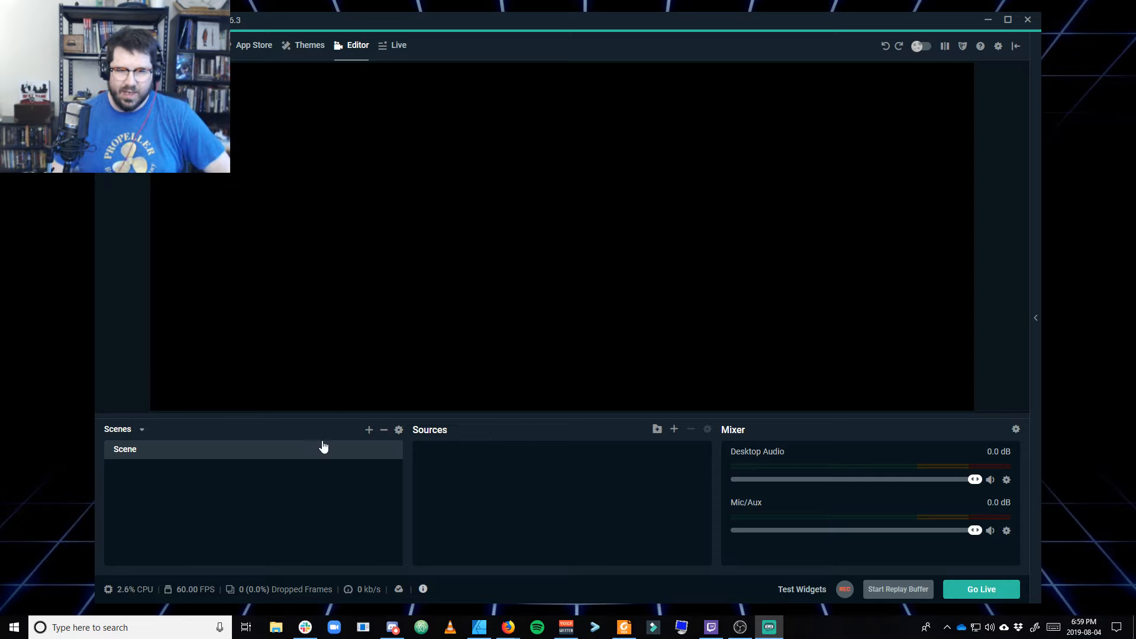
{"action": "left_click", "coordinate": [142, 429]}
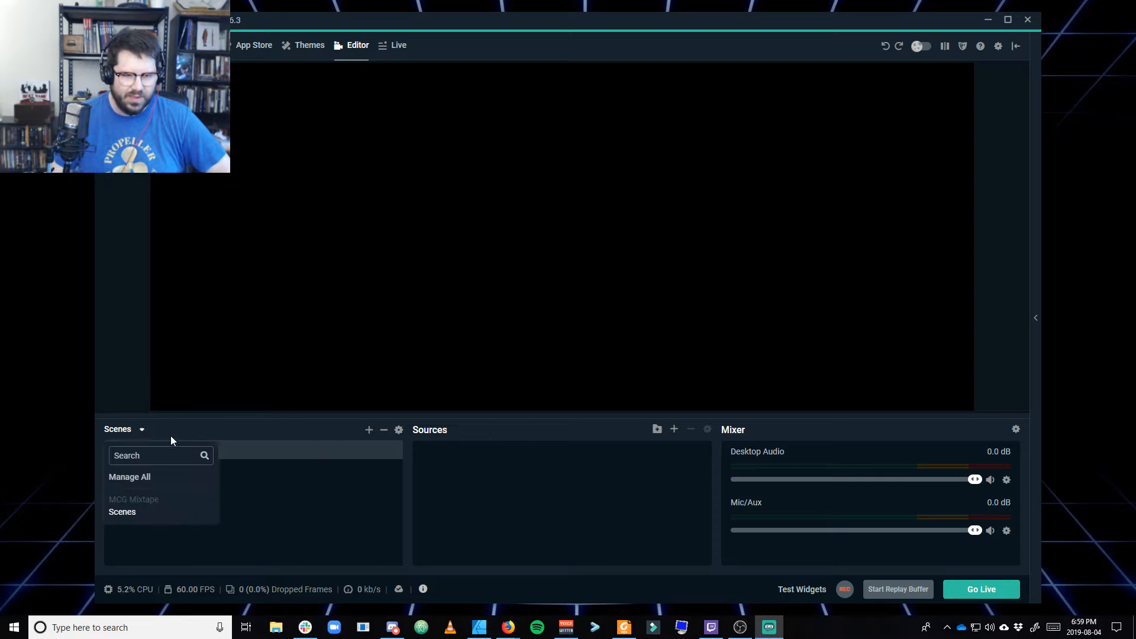
{"action": "left_click", "coordinate": [149, 478]}
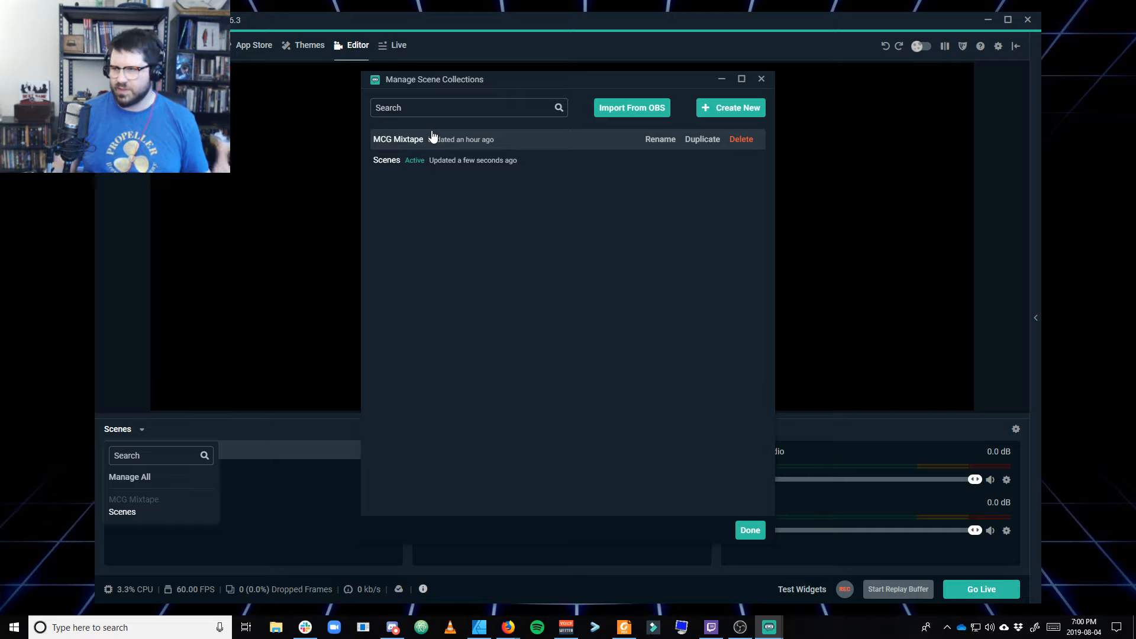
{"action": "mouse_move", "coordinate": [500, 170]}
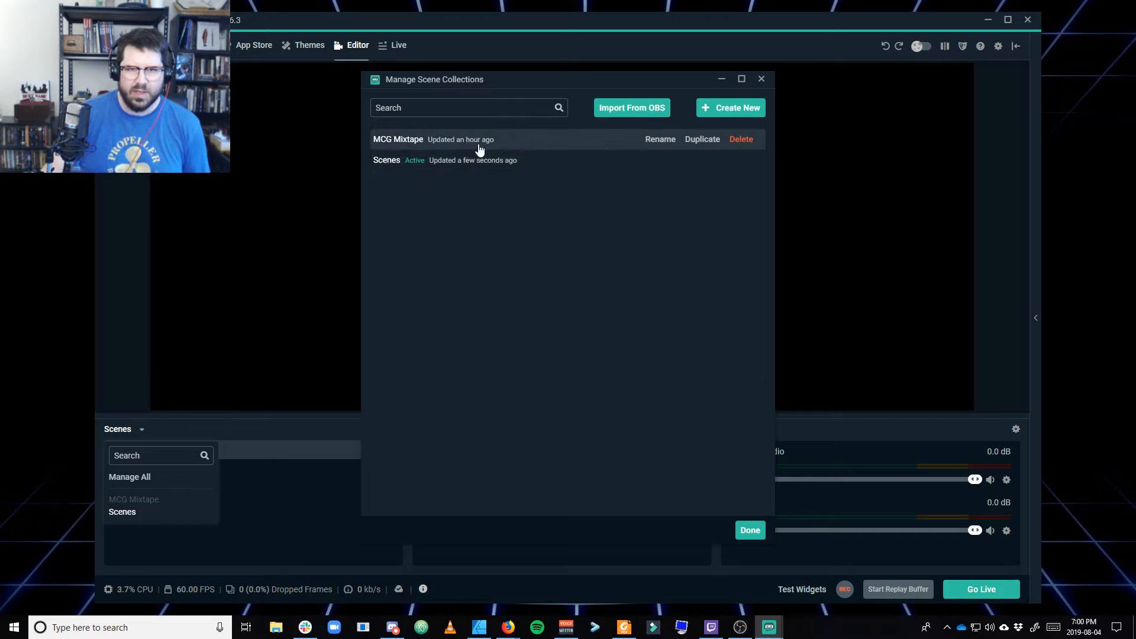
{"action": "left_click", "coordinate": [714, 108]}
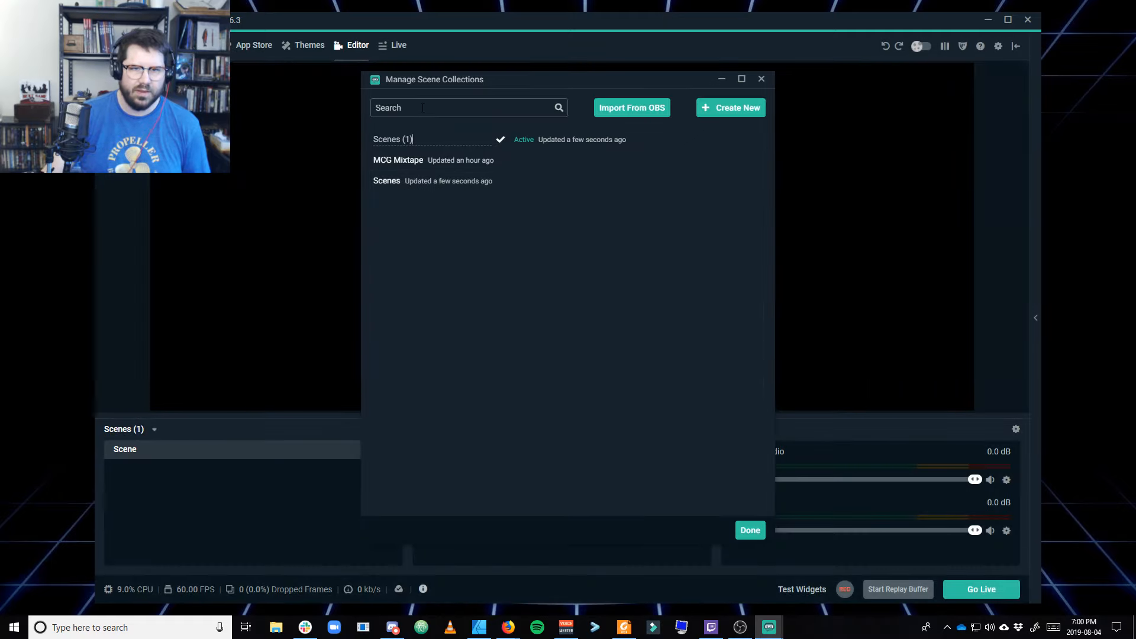
{"action": "key", "text": "ctrl+a"}
{"action": "type", "text": "Te"}
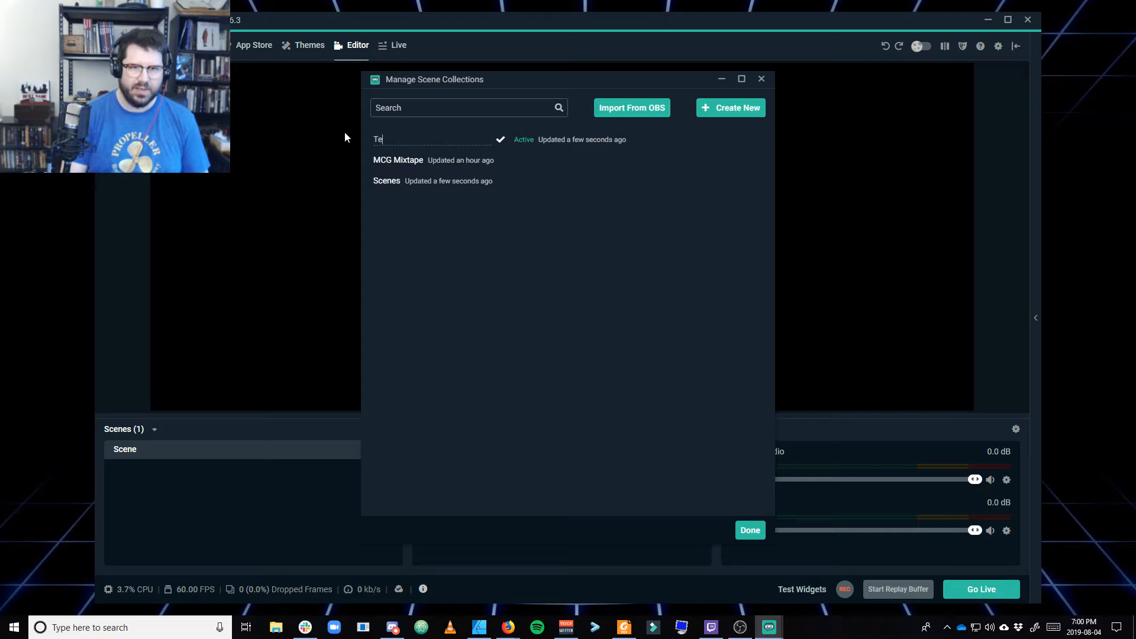
{"action": "type", "text": "st"}
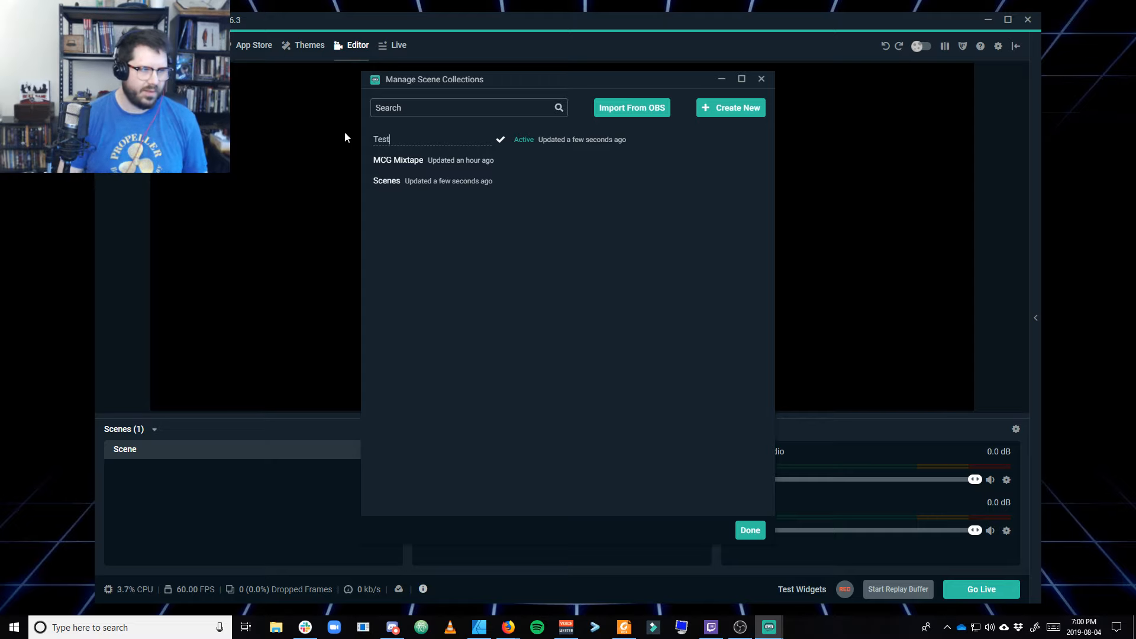
{"action": "left_click", "coordinate": [501, 143]}
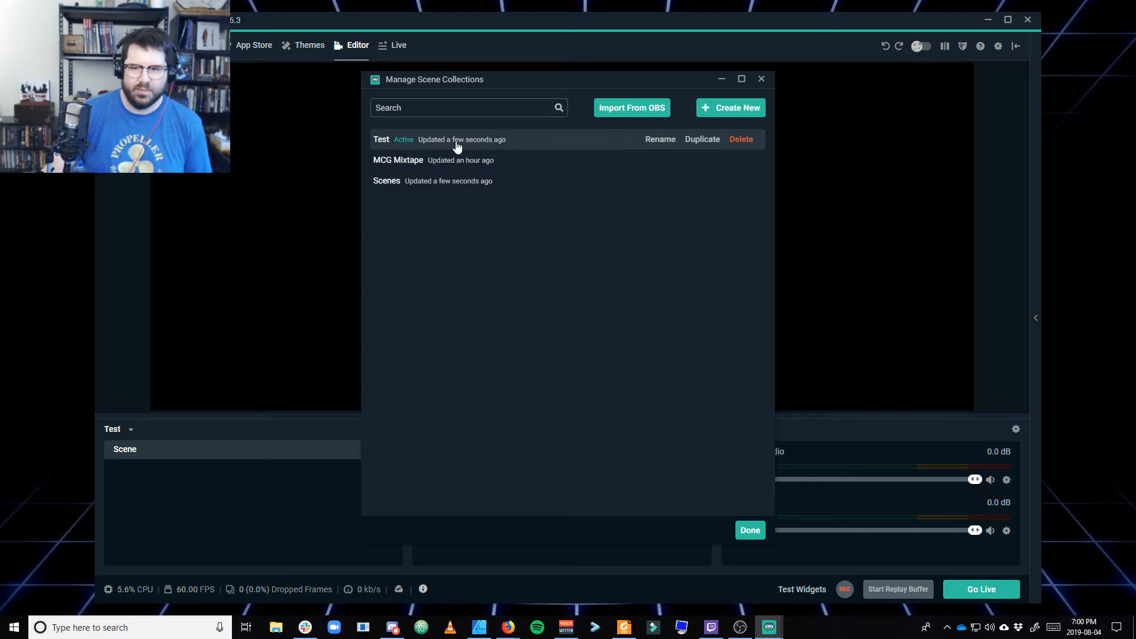
{"action": "left_click", "coordinate": [750, 528]}
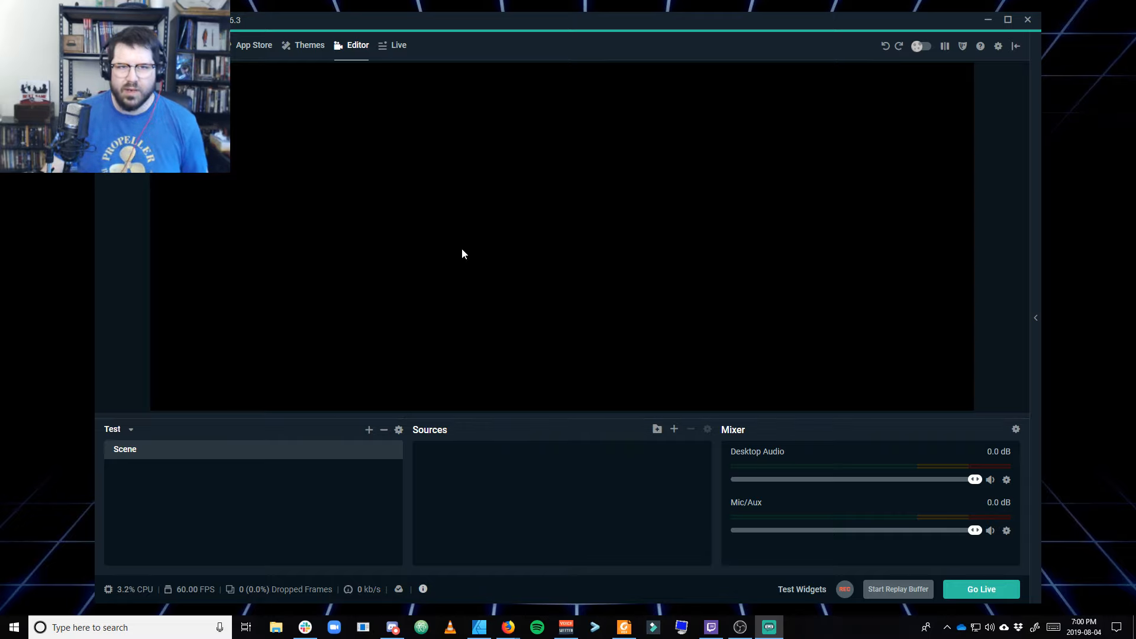
Open the settings and review the stream page and the output options for streaming, recording and replay buffer
{"action": "left_click", "coordinate": [998, 46]}
{"action": "left_click_drag", "start_coordinate": [642, 84], "coordinate": [614, 94]}
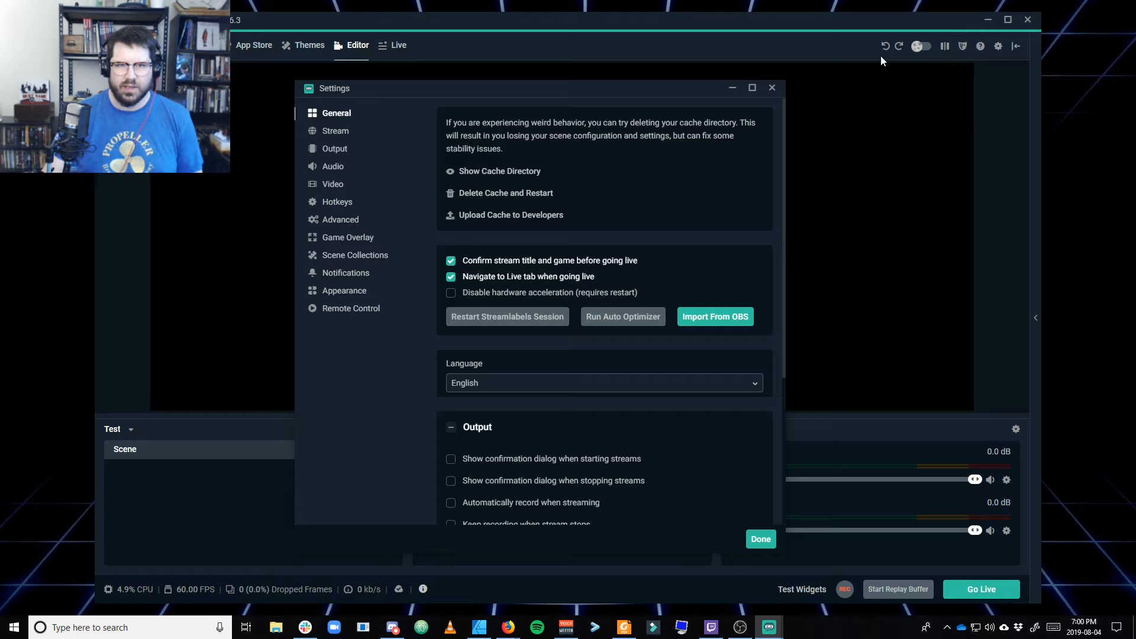
{"action": "left_click", "coordinate": [334, 132]}
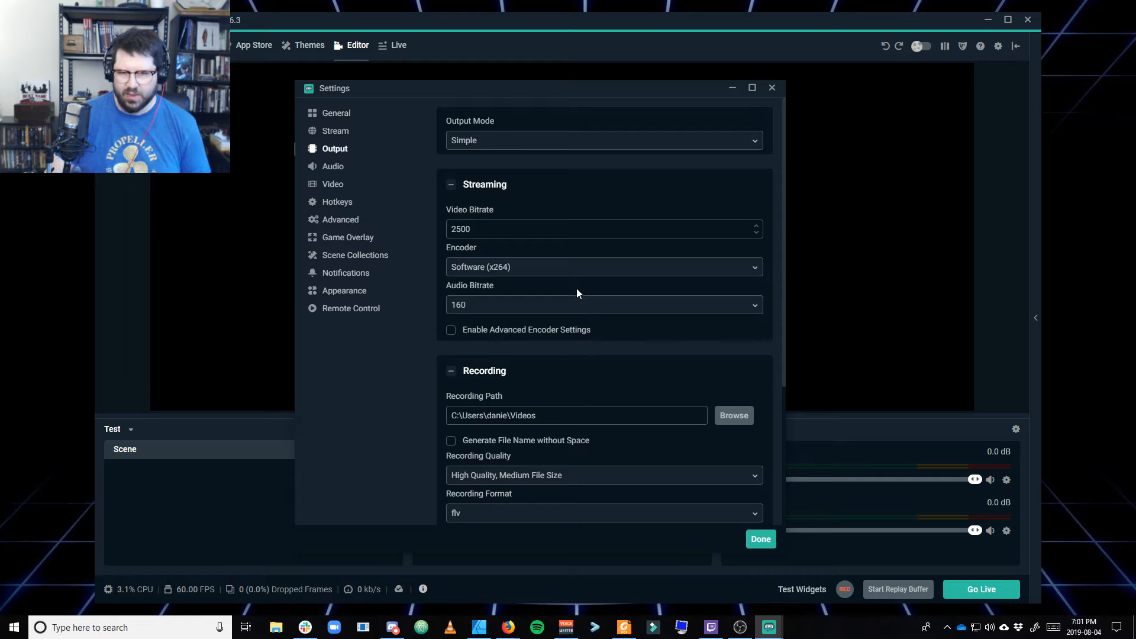
{"action": "scroll", "coordinate": [578, 337], "scroll_direction": "down", "scroll_amount": 3}
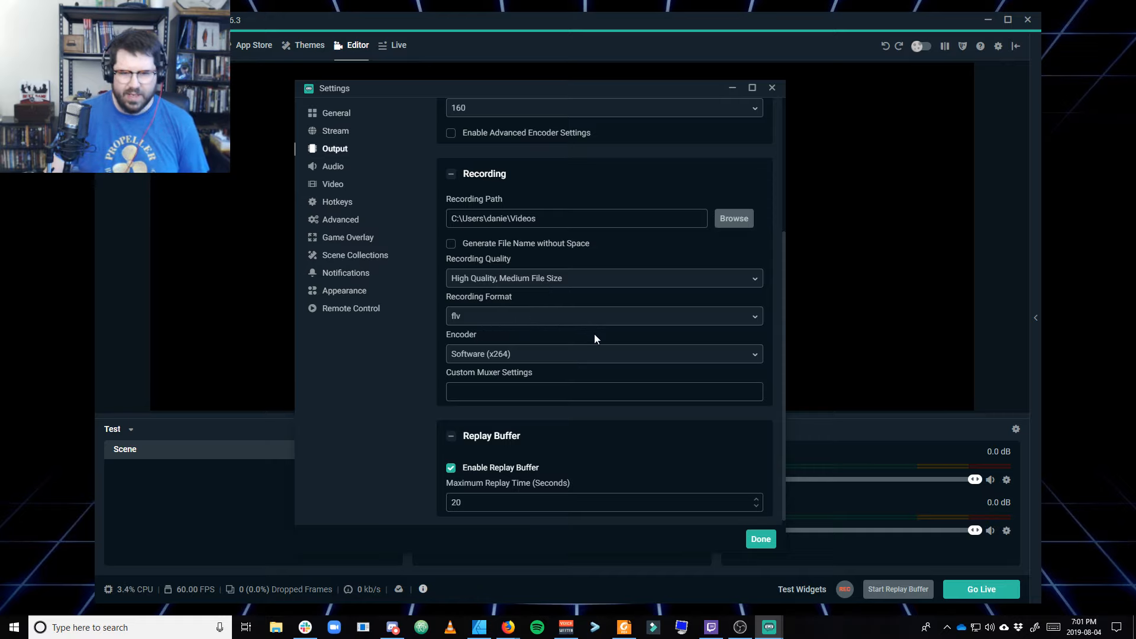
{"action": "scroll", "coordinate": [595, 335], "scroll_direction": "down", "scroll_amount": 1}
{"action": "scroll", "coordinate": [573, 325], "scroll_direction": "up", "scroll_amount": 3}
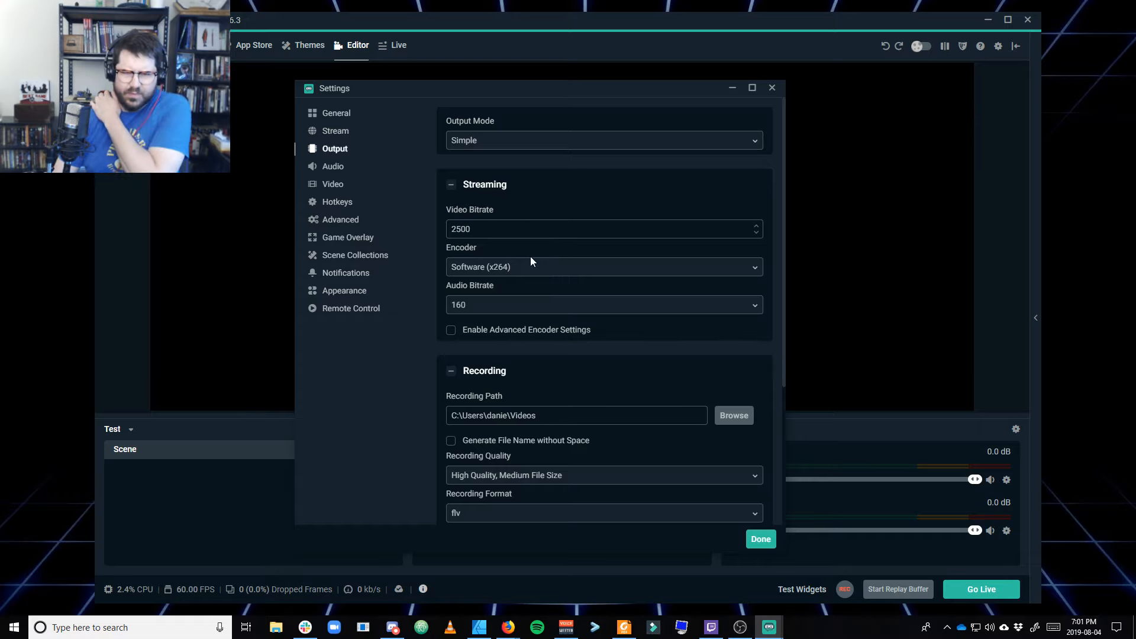
Enable the advanced encoder settings, check the encoder preset choices, and turn off enforcing streaming service bitrate limits
{"action": "left_click", "coordinate": [450, 332]}
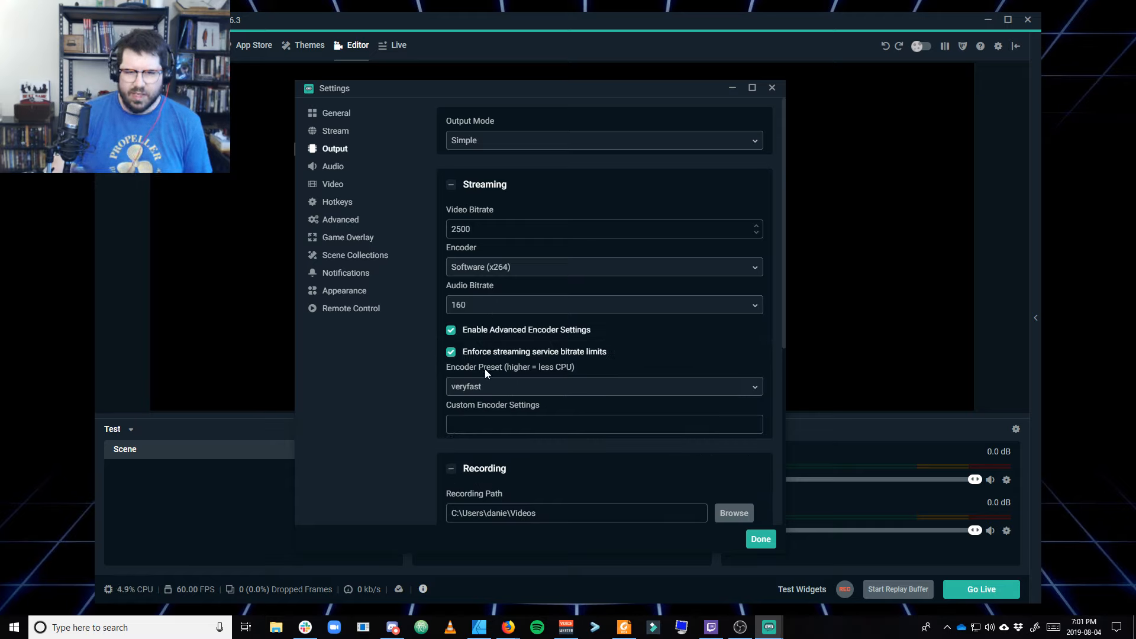
{"action": "scroll", "coordinate": [589, 348], "scroll_direction": "down", "scroll_amount": 3}
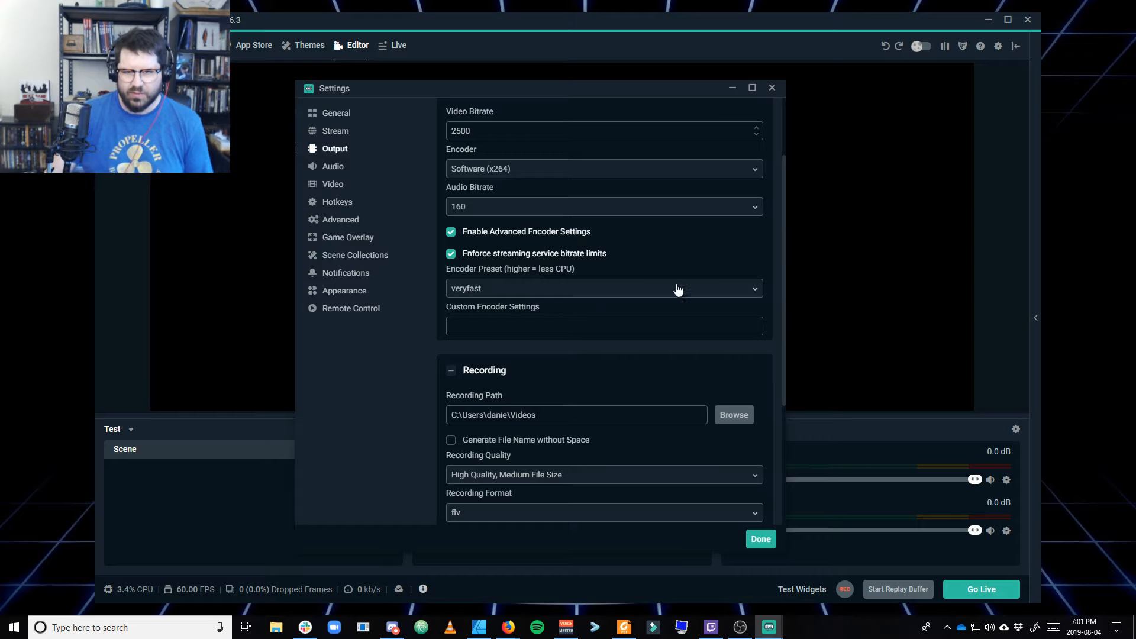
{"action": "left_click", "coordinate": [588, 290]}
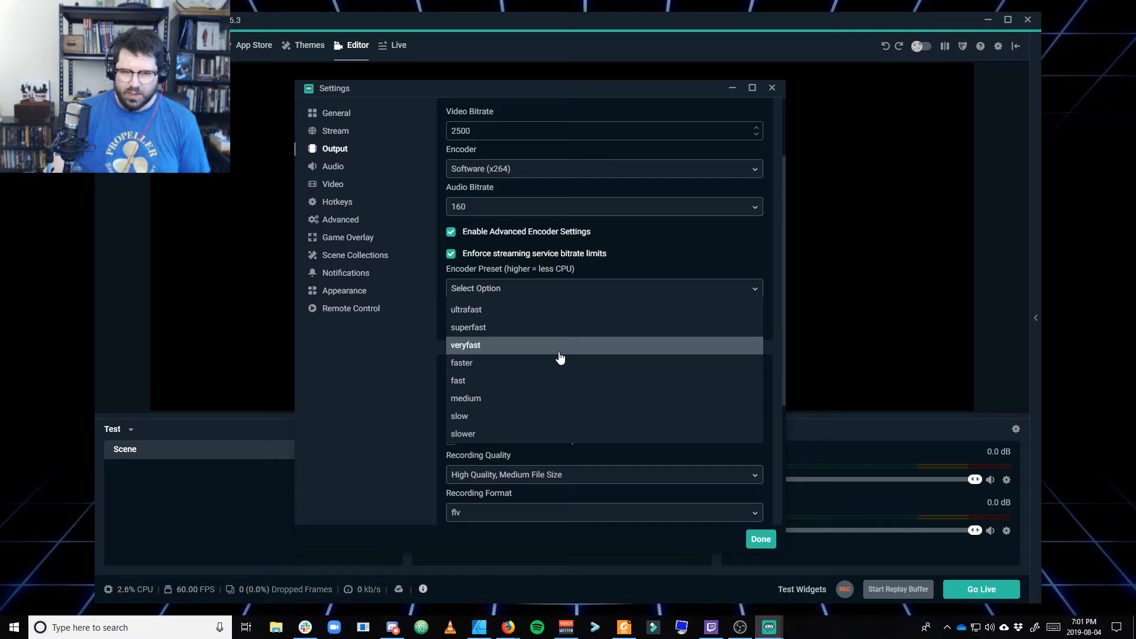
{"action": "left_click", "coordinate": [691, 255]}
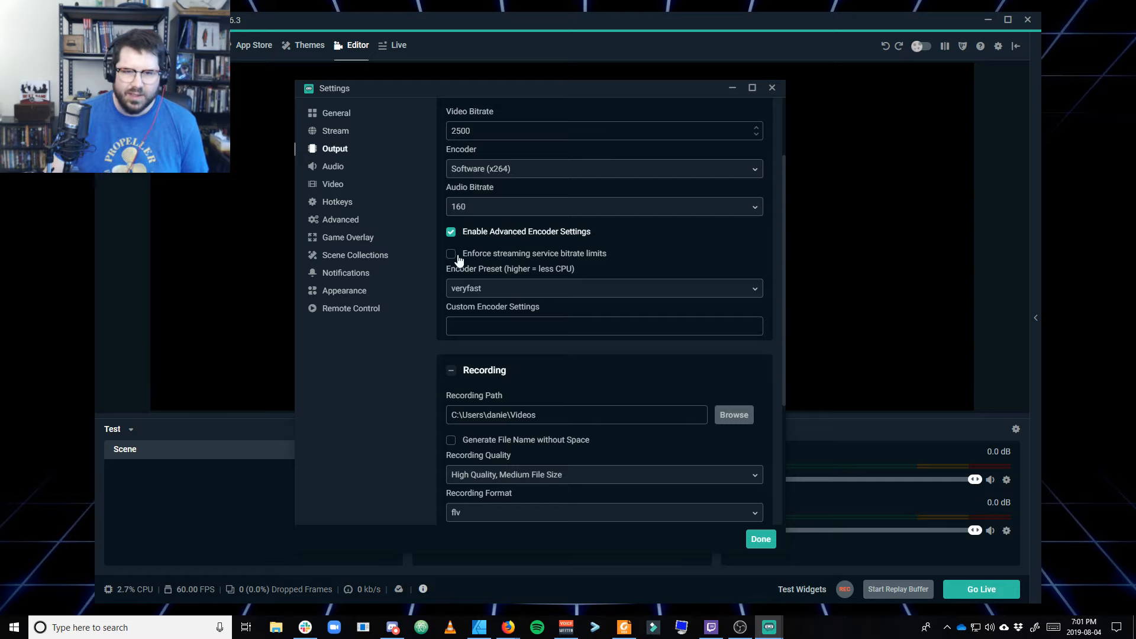
Disable Desktop Audio Devices 1 and 2 and Mic/Auxiliary Device 1 in the audio settings
{"action": "left_click", "coordinate": [373, 170]}
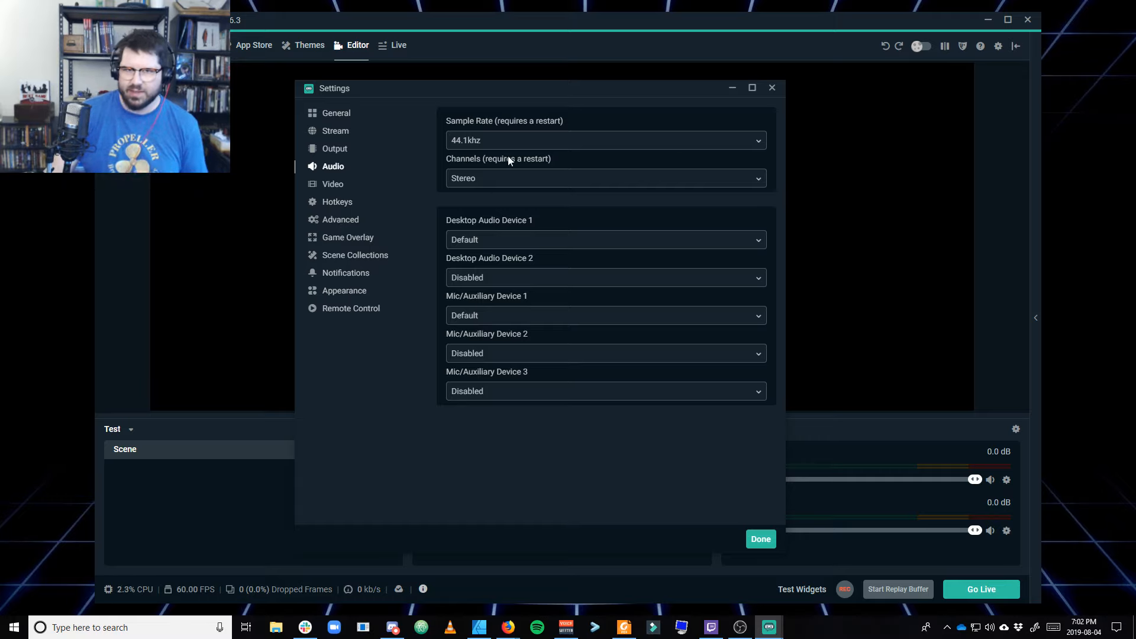
{"action": "left_click_drag", "start_coordinate": [543, 89], "coordinate": [424, 87]}
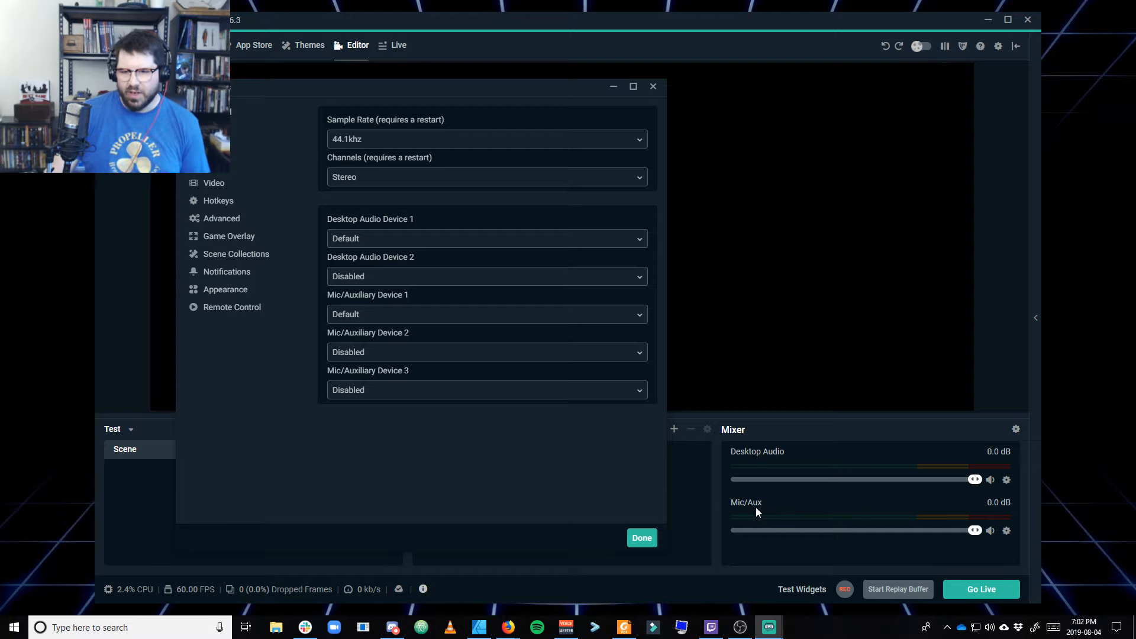
{"action": "left_click_drag", "start_coordinate": [485, 87], "coordinate": [565, 79]}
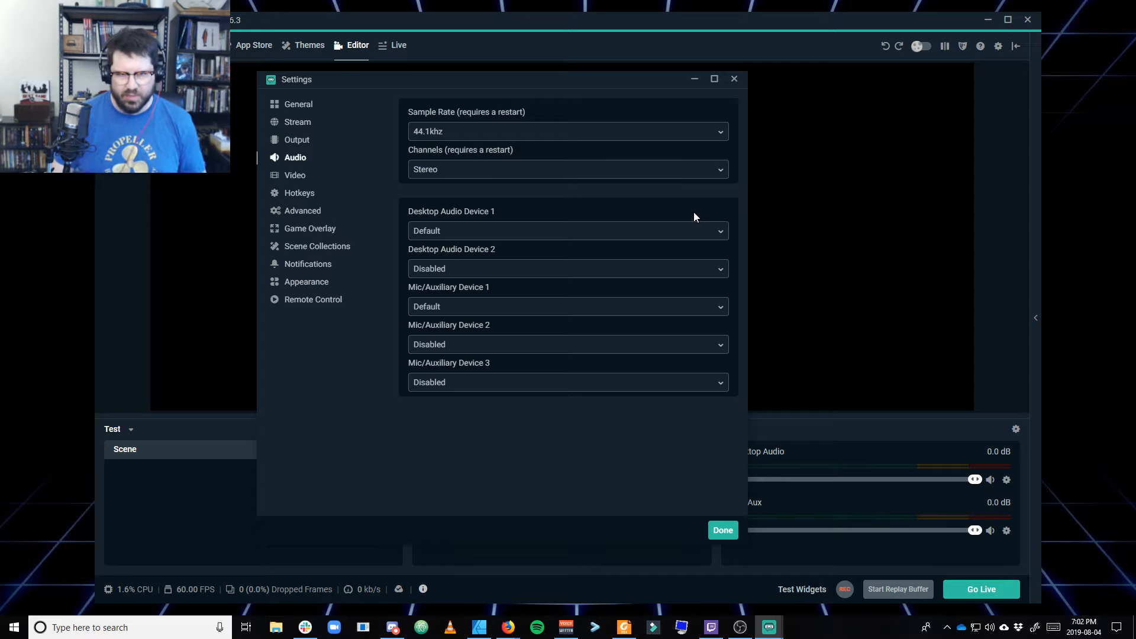
{"action": "left_click", "coordinate": [473, 269]}
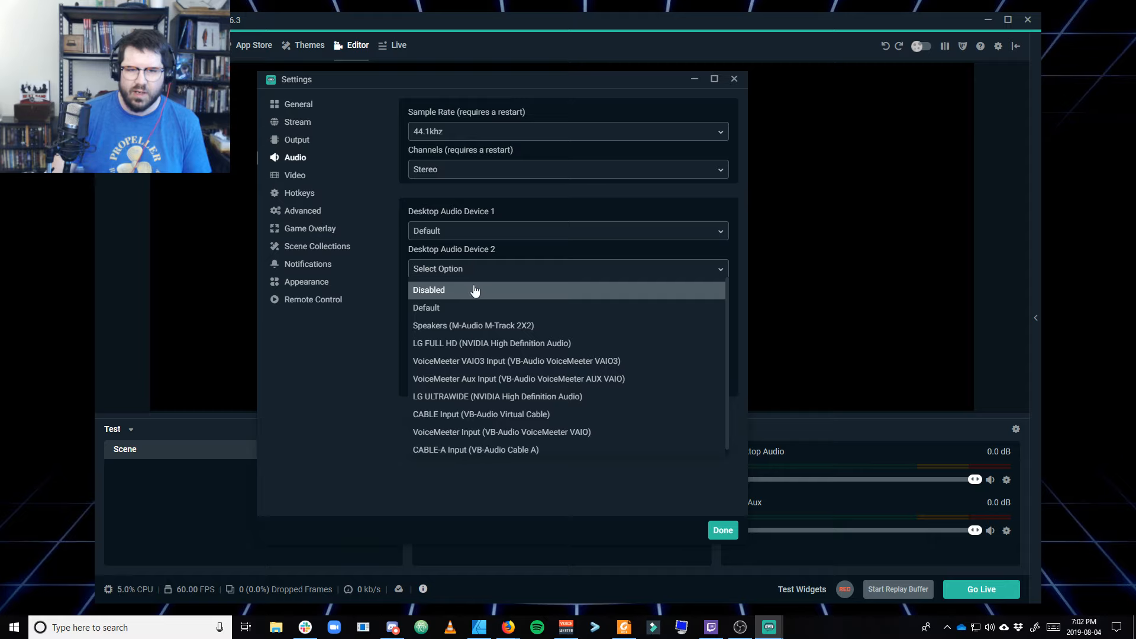
{"action": "left_click", "coordinate": [474, 290]}
{"action": "left_click", "coordinate": [472, 231]}
{"action": "left_click", "coordinate": [466, 254]}
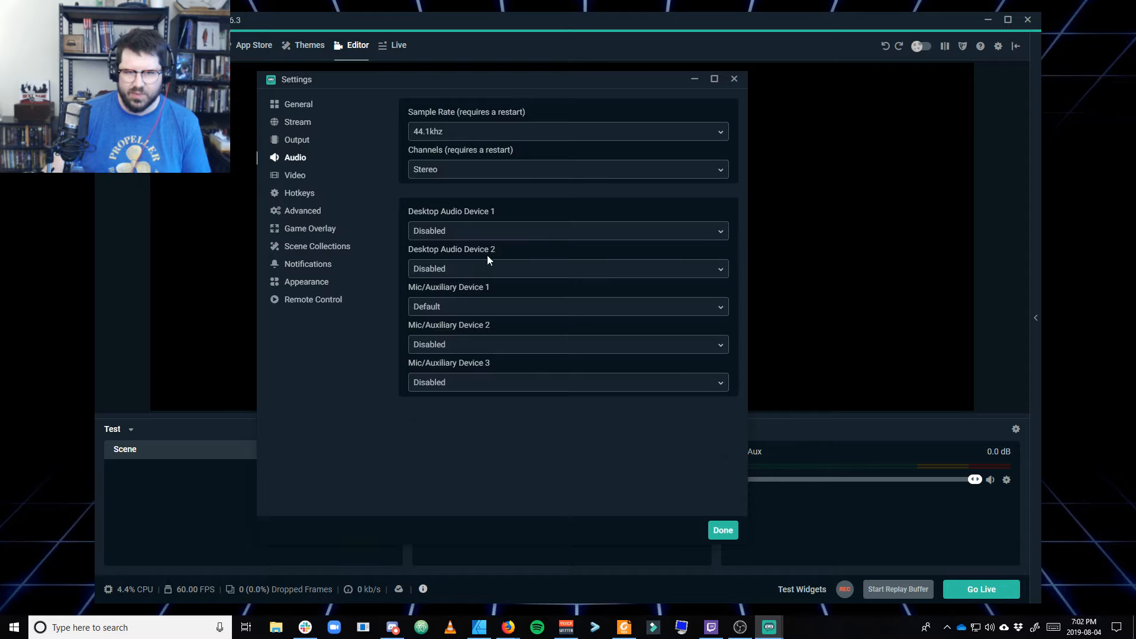
{"action": "left_click", "coordinate": [462, 311]}
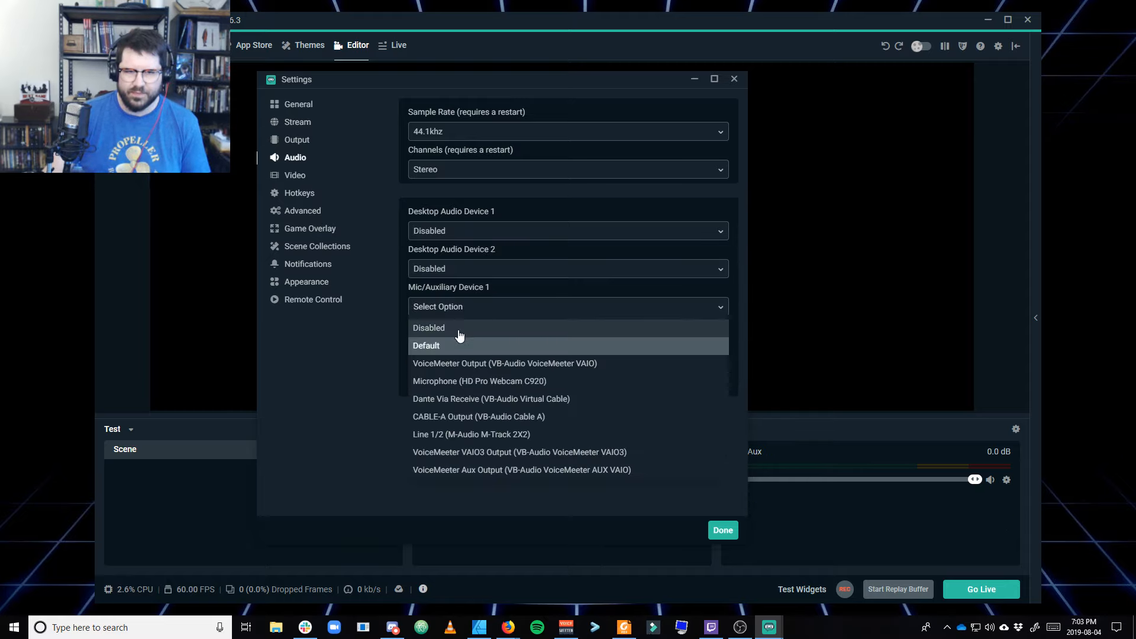
{"action": "left_click", "coordinate": [460, 329]}
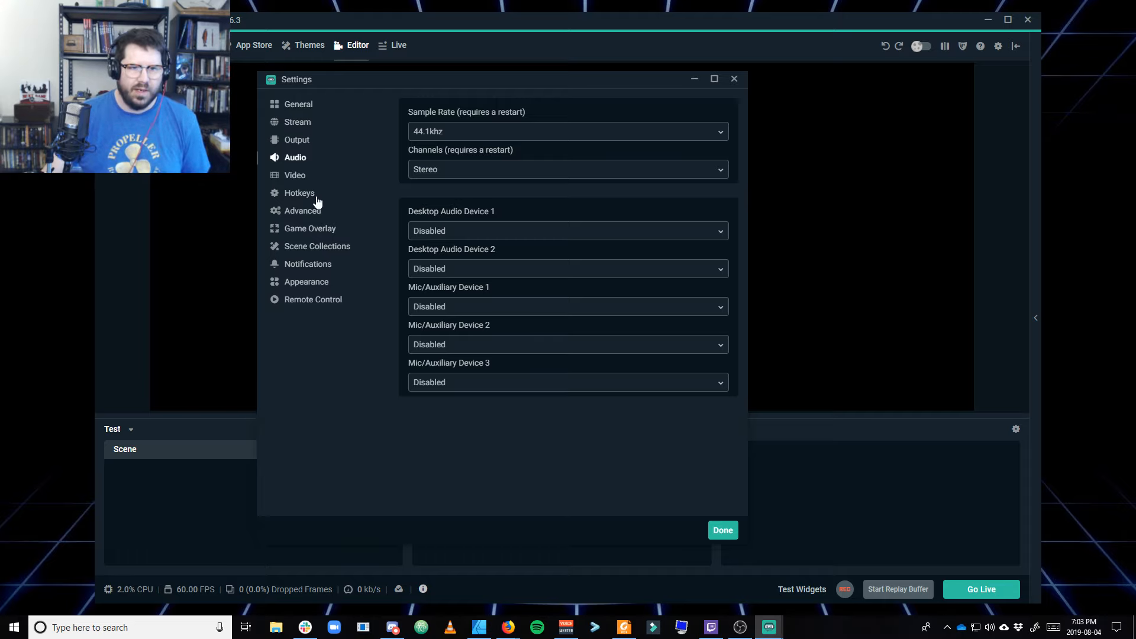
Review the video resolution and frame rate settings and look through the list of available hotkeys
{"action": "left_click", "coordinate": [296, 175]}
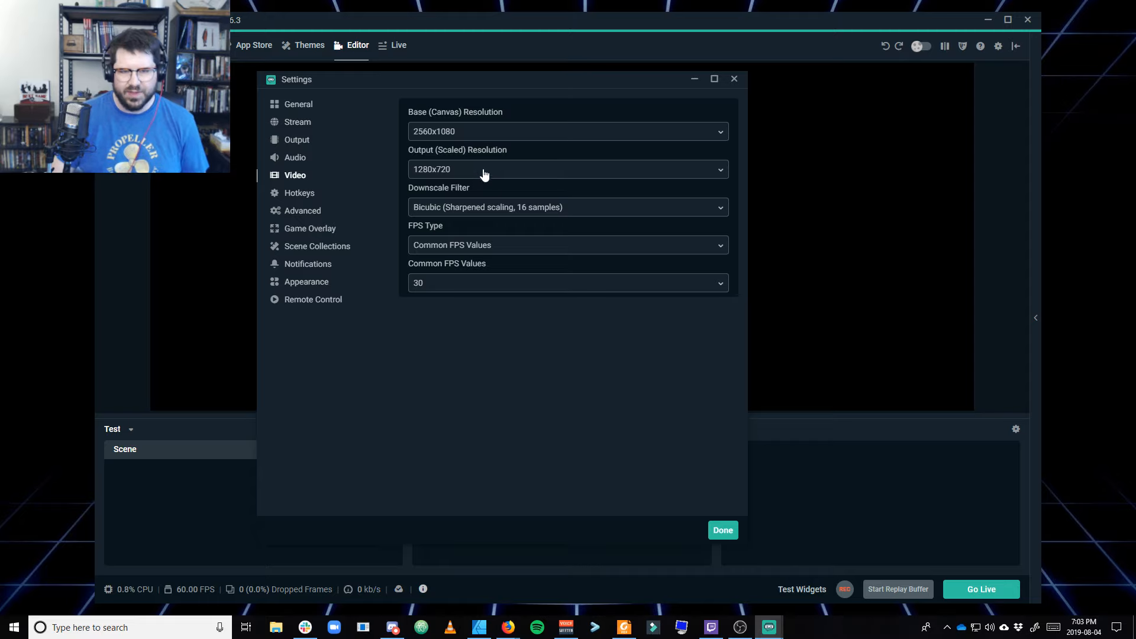
{"action": "left_click", "coordinate": [303, 199]}
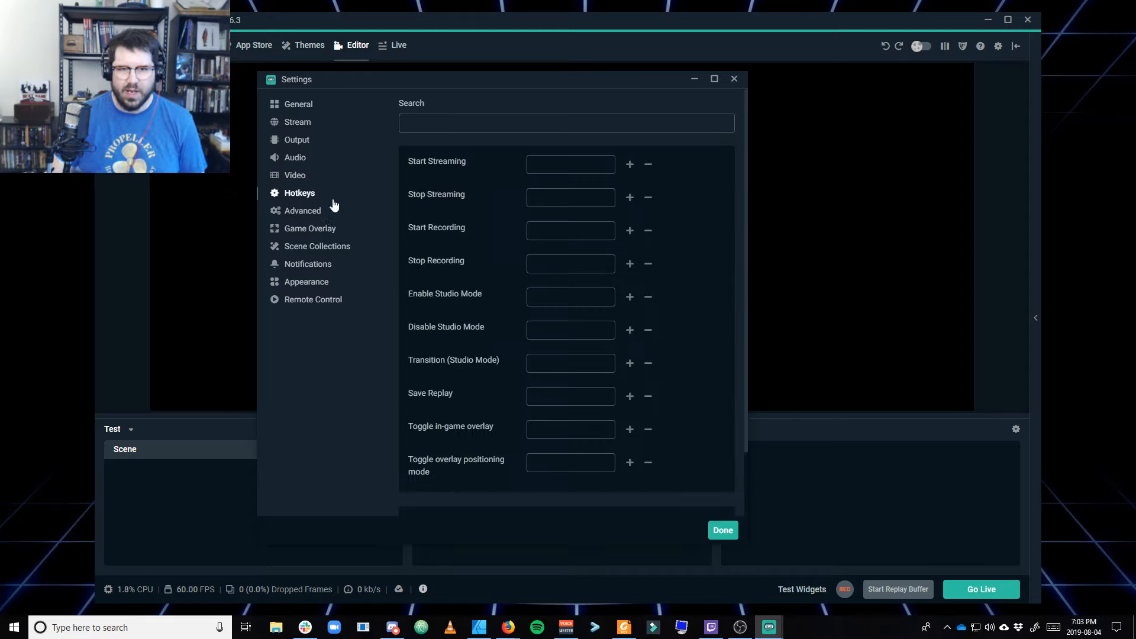
{"action": "scroll", "coordinate": [541, 237], "scroll_direction": "down", "scroll_amount": 2}
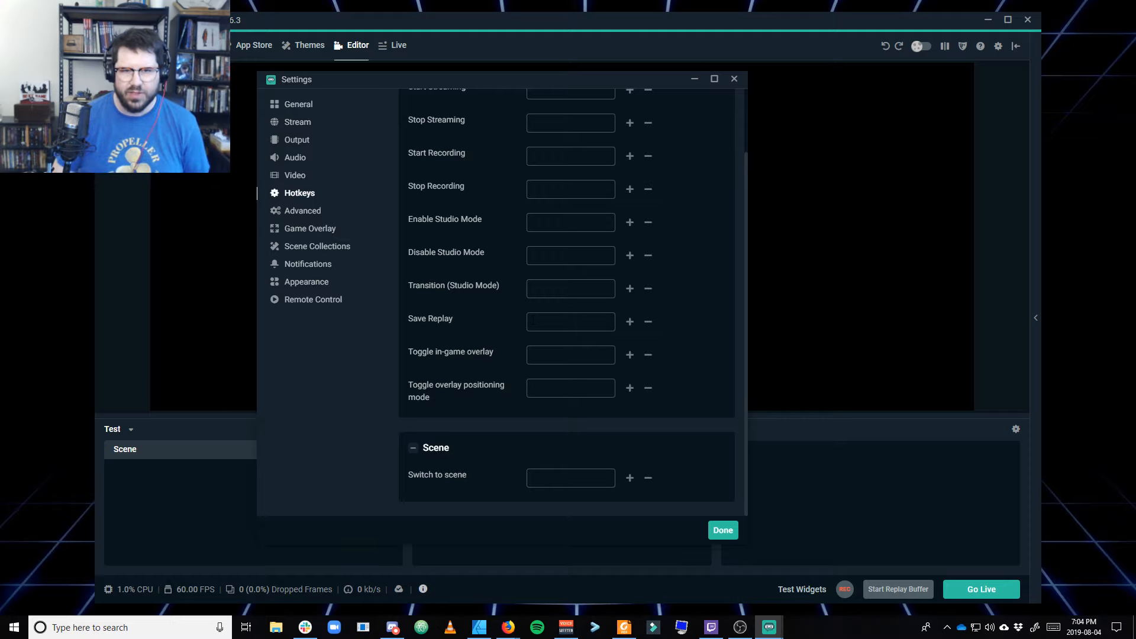
{"action": "scroll", "coordinate": [556, 255], "scroll_direction": "up", "scroll_amount": 3}
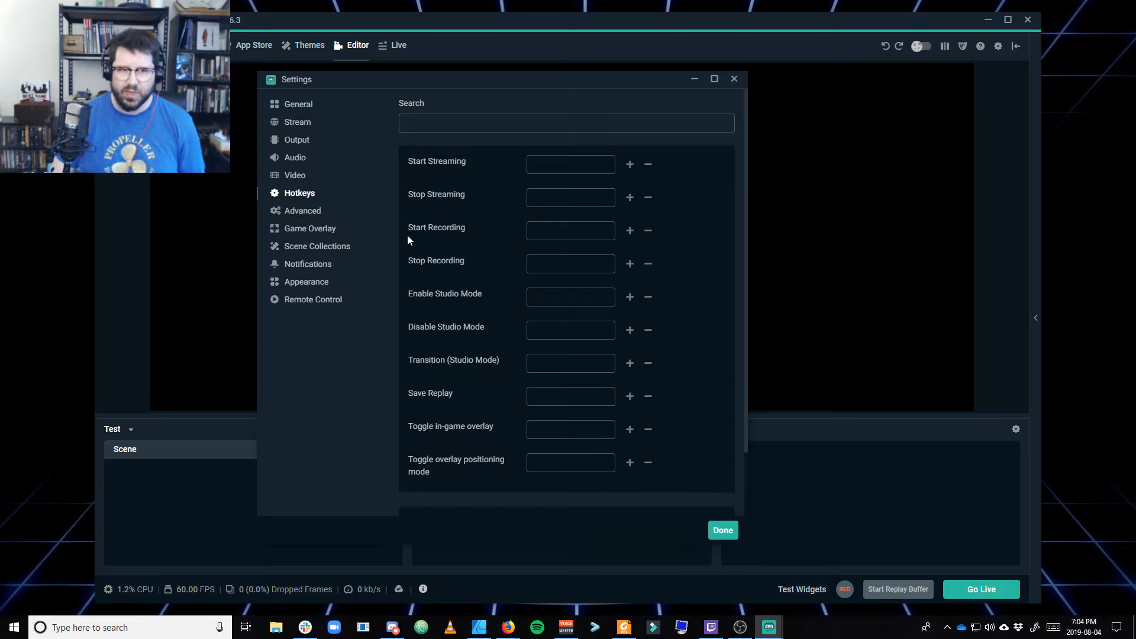
{"action": "scroll", "coordinate": [399, 219], "scroll_direction": "down", "scroll_amount": 3}
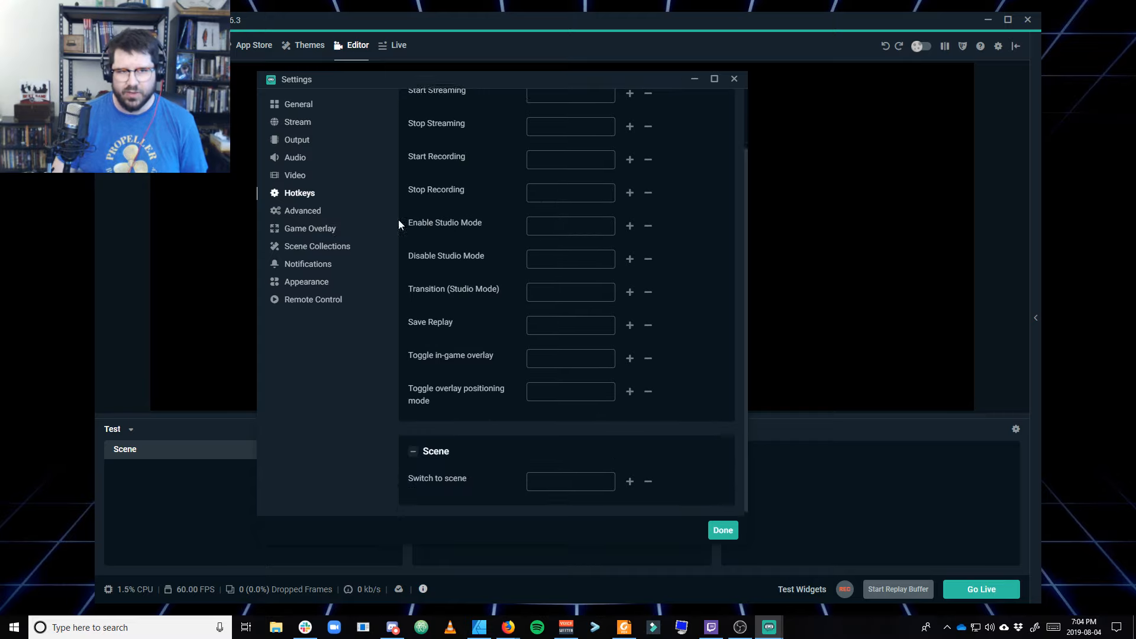
Set the process priority to High in the advanced settings
{"action": "left_click", "coordinate": [312, 214]}
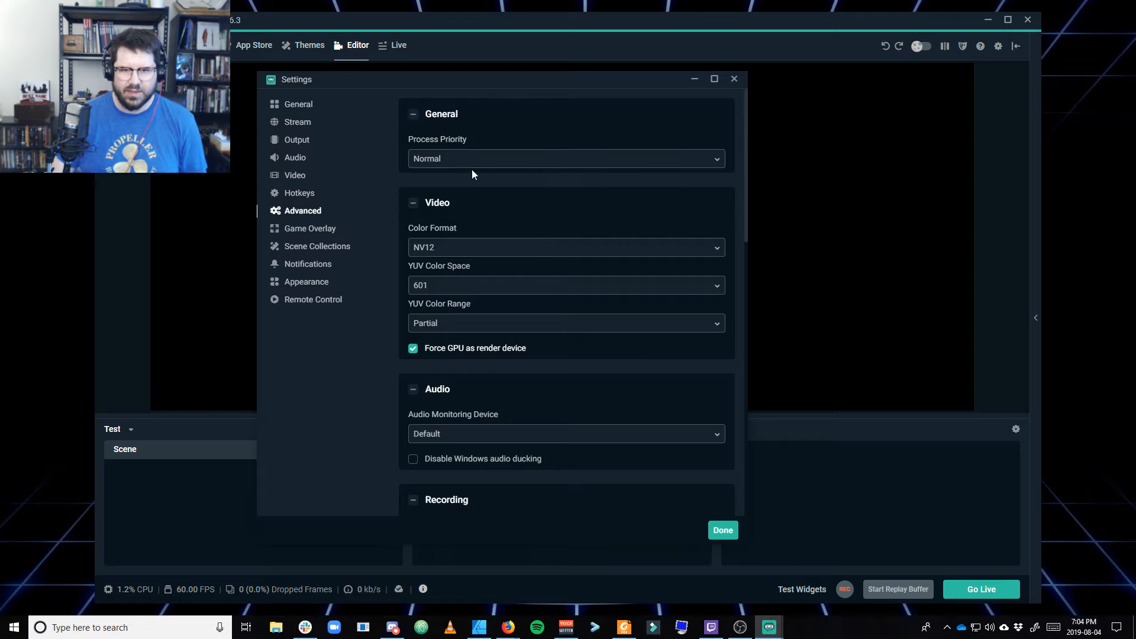
{"action": "left_click", "coordinate": [503, 163]}
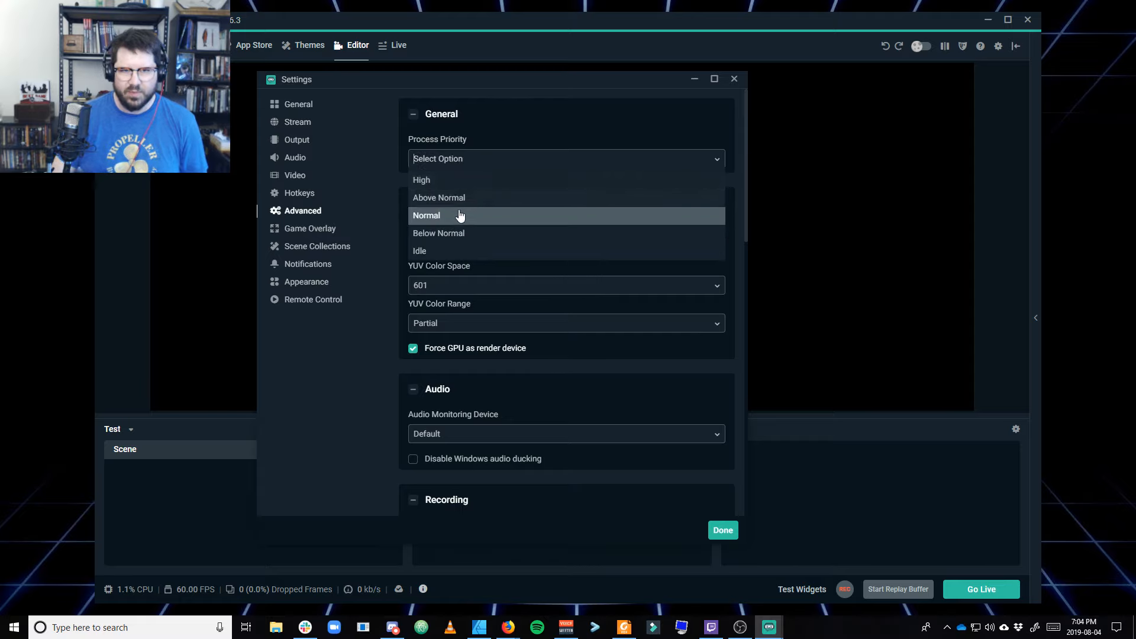
{"action": "left_click", "coordinate": [447, 180]}
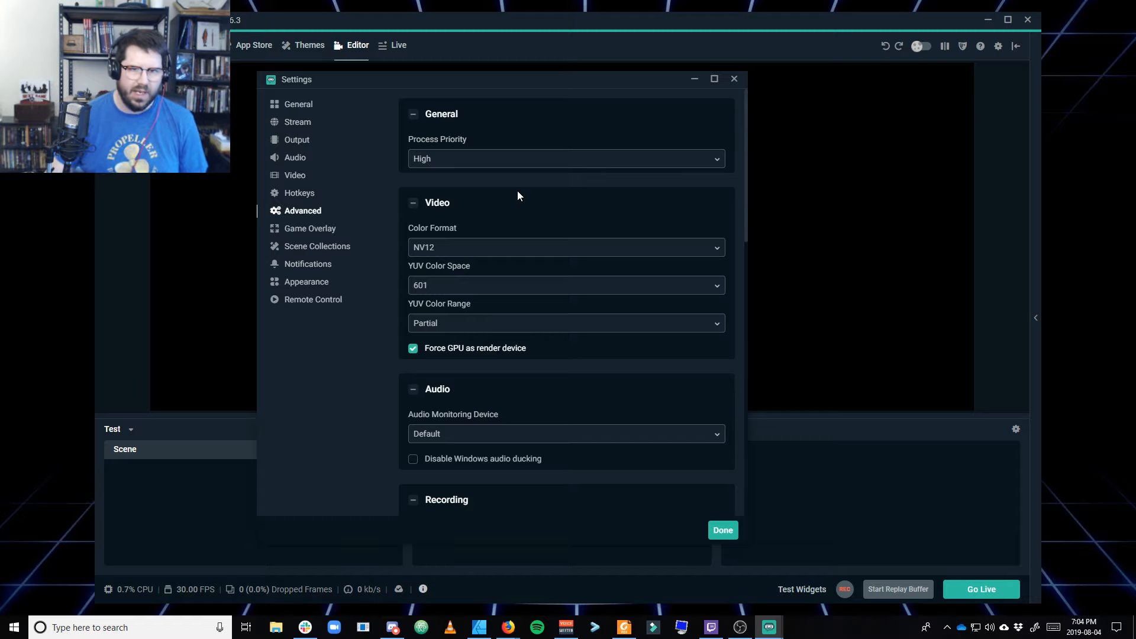
{"action": "left_click", "coordinate": [524, 161]}
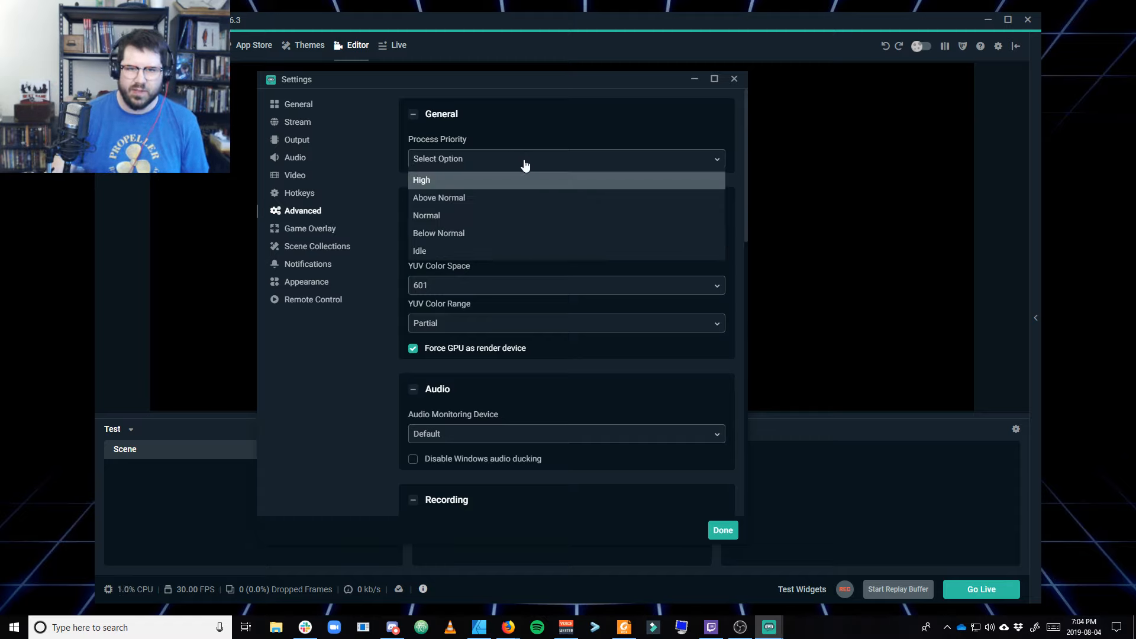
{"action": "left_click", "coordinate": [542, 135]}
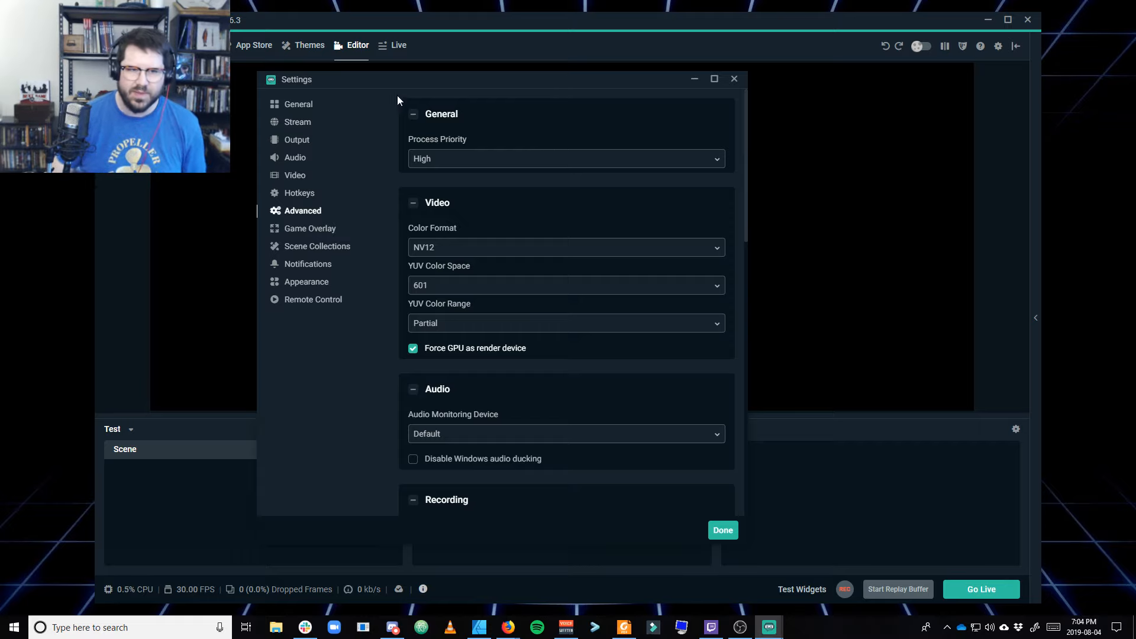
Review the notification, remote control and general settings, and close the settings window
{"action": "left_click", "coordinate": [309, 266]}
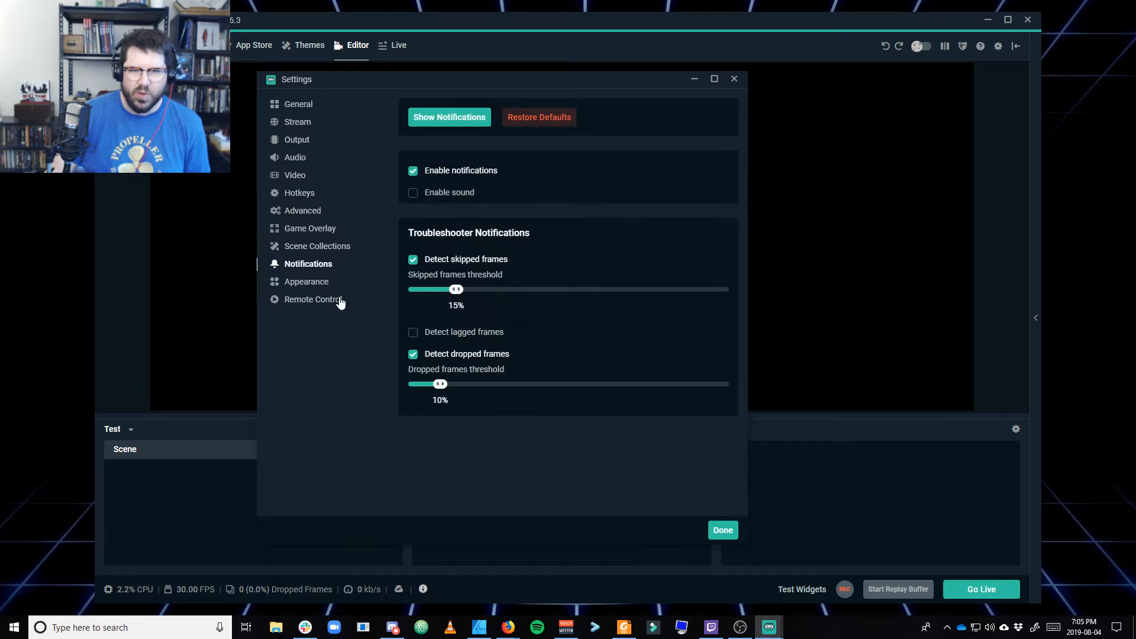
{"action": "left_click", "coordinate": [337, 300]}
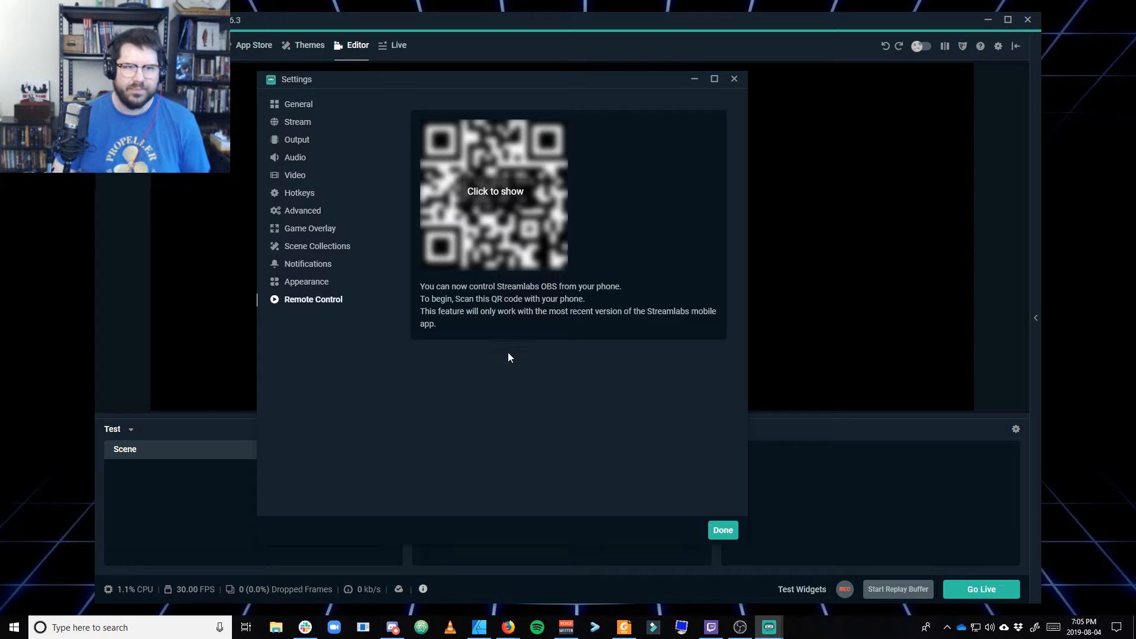
{"action": "left_click", "coordinate": [298, 104]}
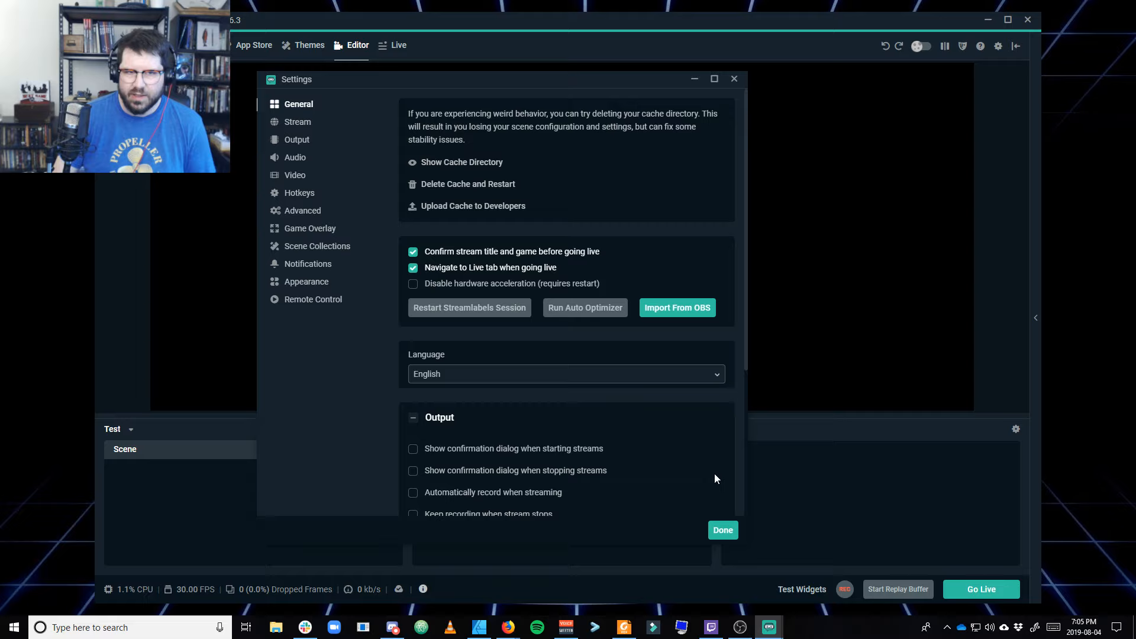
{"action": "left_click", "coordinate": [723, 530]}
Rename the existing scene in the Test collection to Starting Soon
{"action": "mouse_move", "coordinate": [495, 28]}
{"action": "left_mouse_down"}
{"action": "mouse_move", "coordinate": [535, 28]}
{"action": "mouse_move", "coordinate": [512, 29]}
{"action": "left_mouse_up"}
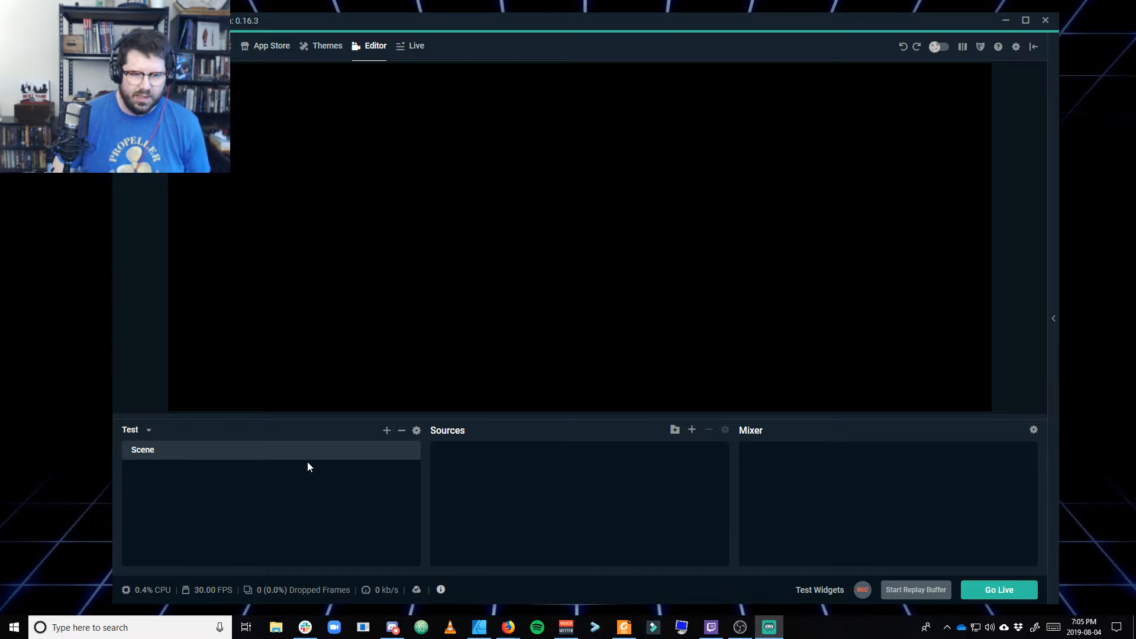
{"action": "left_click_drag", "start_coordinate": [414, 30], "coordinate": [388, 30]}
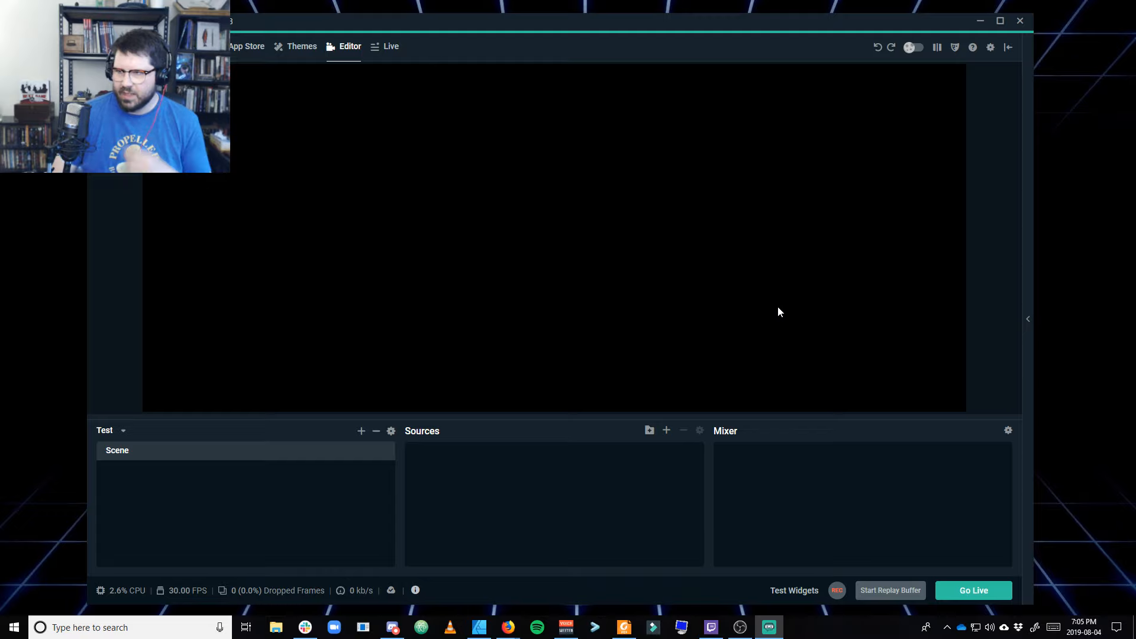
{"action": "right_click", "coordinate": [201, 454]}
{"action": "left_click", "coordinate": [225, 477]}
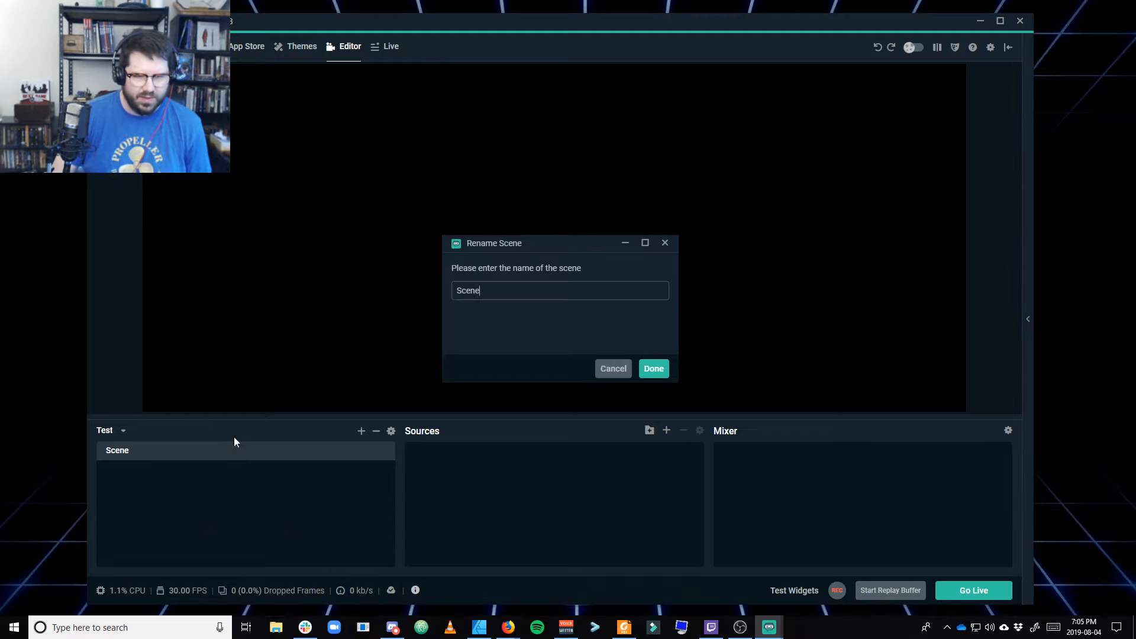
{"action": "type", "text": "Starting Soon"}
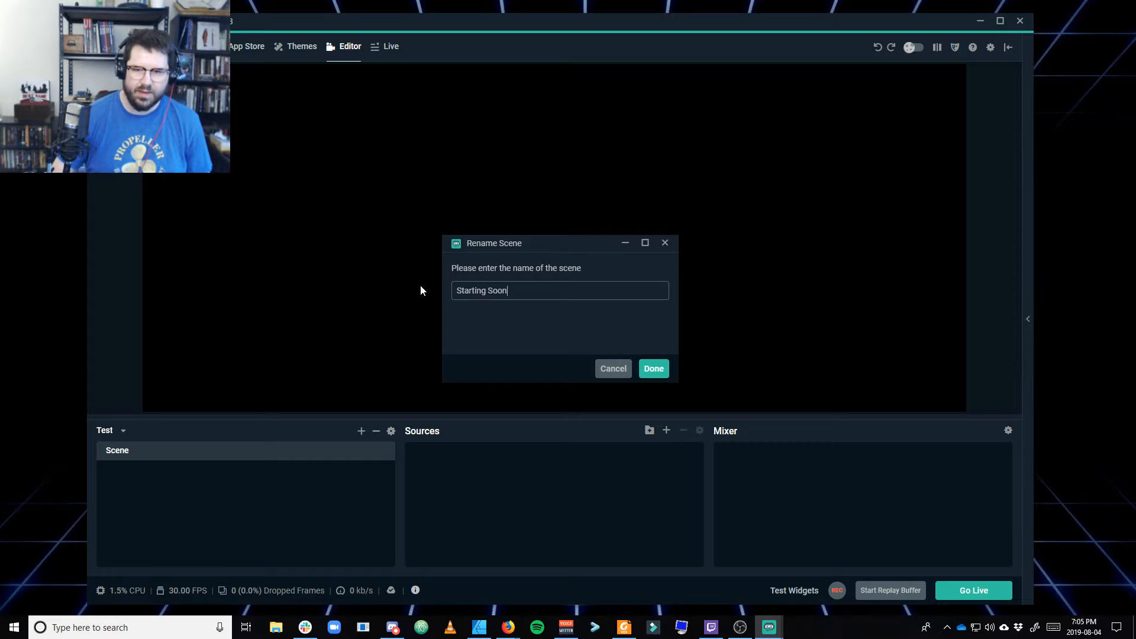
{"action": "left_click", "coordinate": [645, 366]}
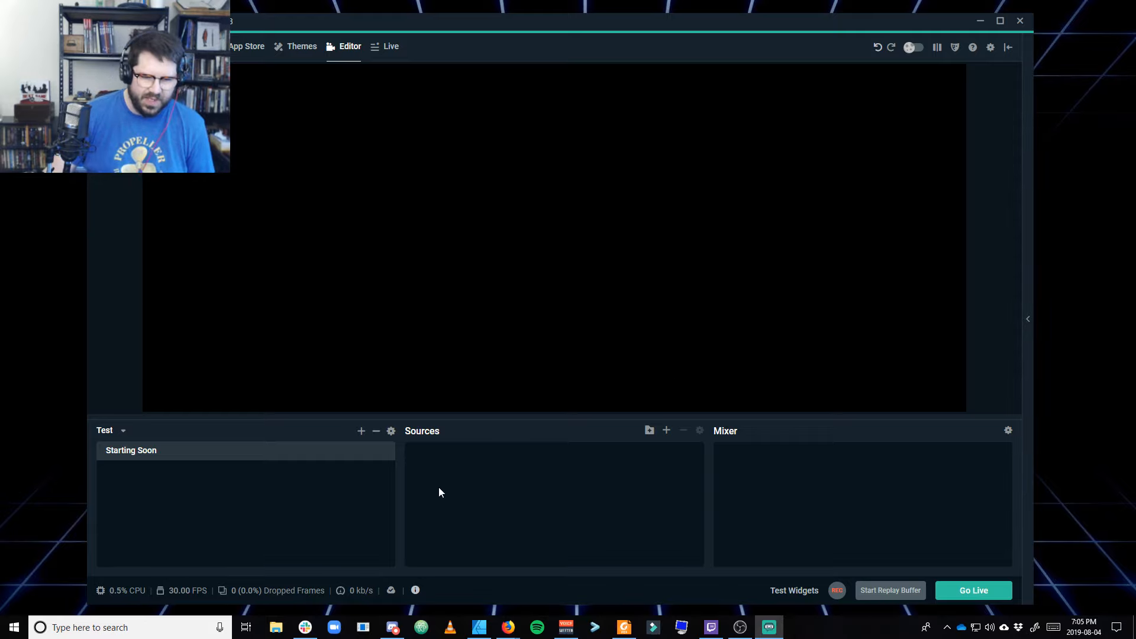
Open a File Explorer window and move it off this screen to clear the editor
{"action": "left_click", "coordinate": [273, 632]}
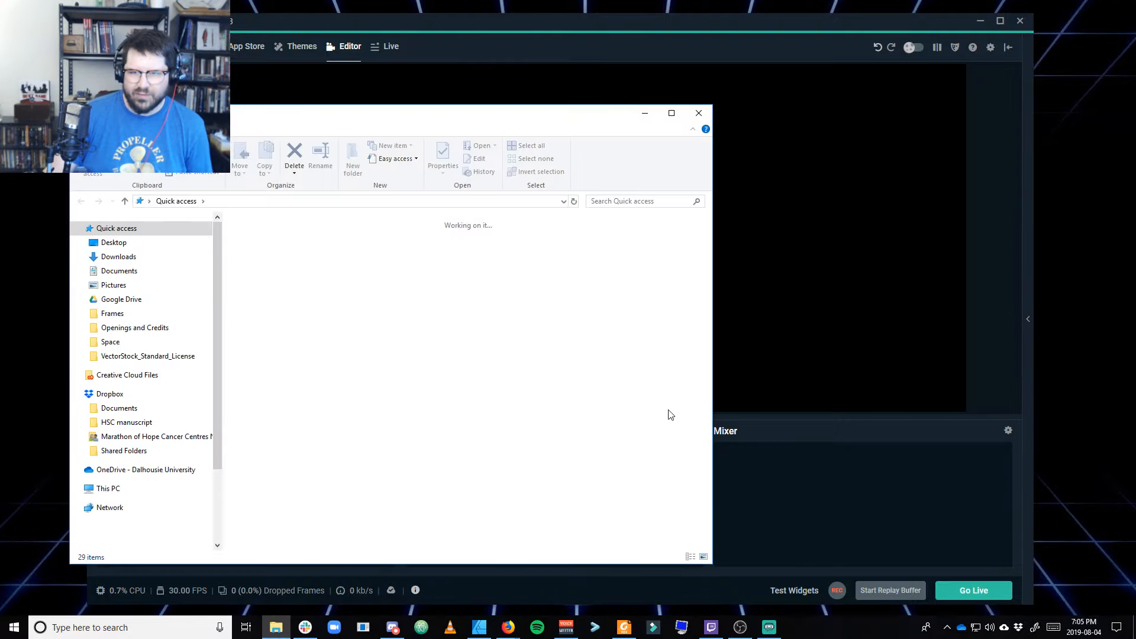
{"action": "left_click_drag", "start_coordinate": [452, 106], "coordinate": [1135, 237]}
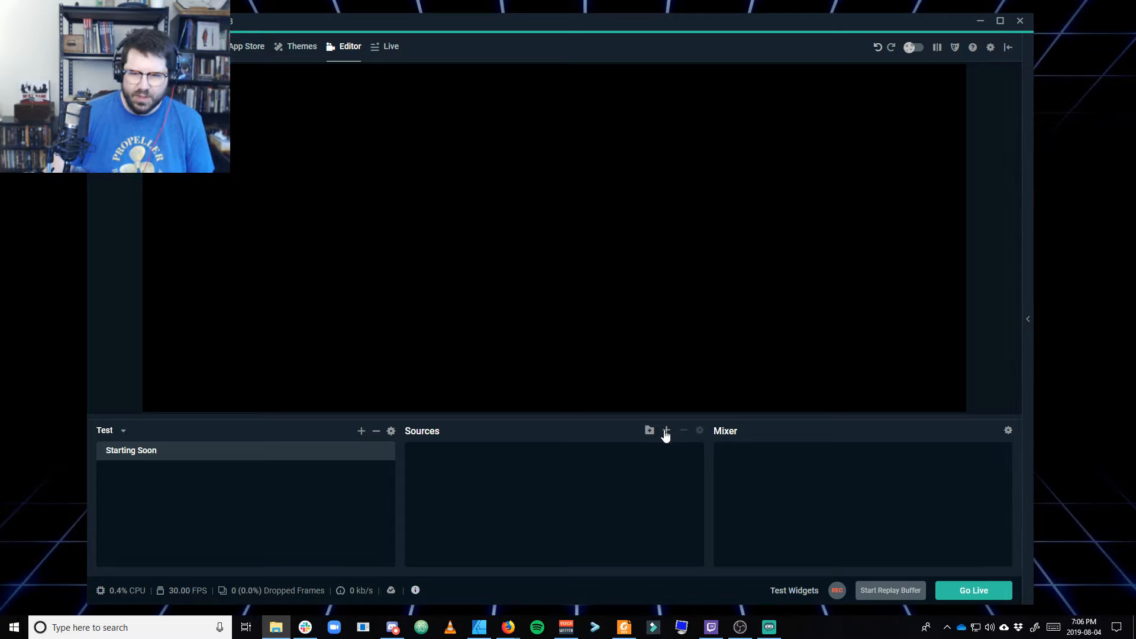
{"action": "mouse_move", "coordinate": [1135, 133]}
{"action": "left_mouse_down"}
{"action": "mouse_move", "coordinate": [956, 133]}
{"action": "mouse_move", "coordinate": [1135, 134]}
{"action": "left_mouse_up"}
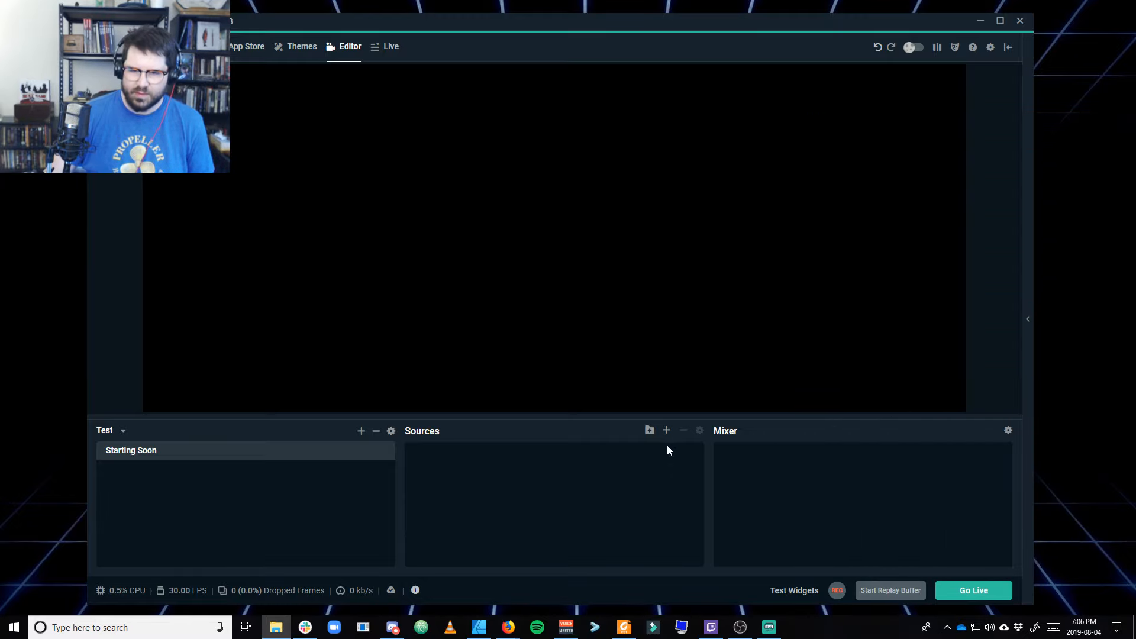
Add a new Image source named Starting Soon to the Starting Soon scene
{"action": "left_click", "coordinate": [667, 430]}
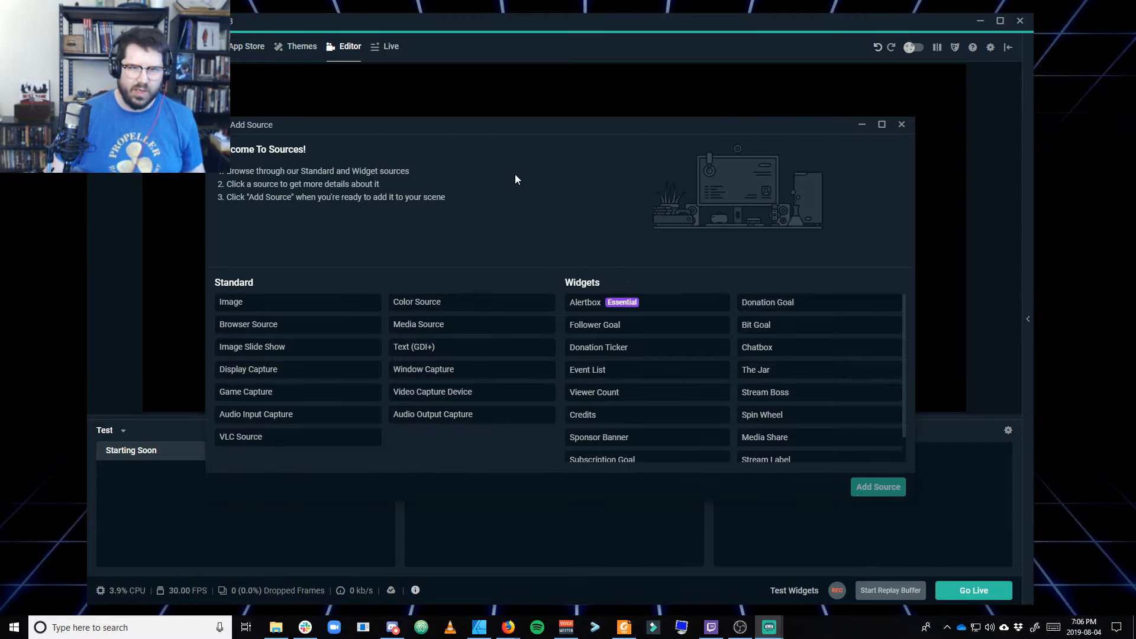
{"action": "left_click_drag", "start_coordinate": [511, 128], "coordinate": [490, 133]}
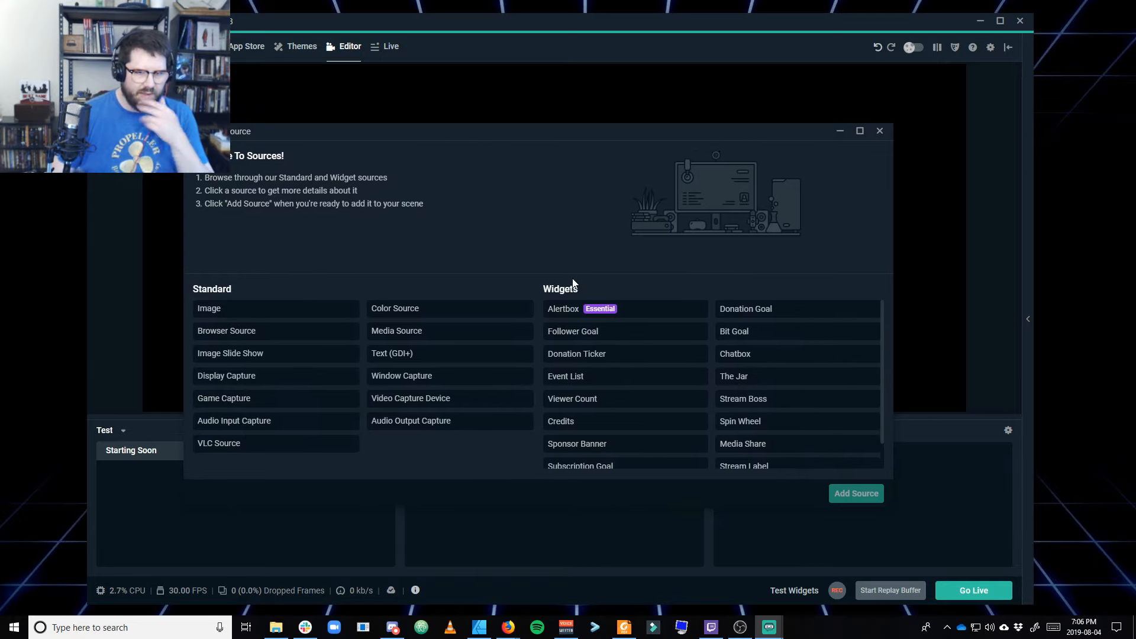
{"action": "left_click", "coordinate": [266, 312]}
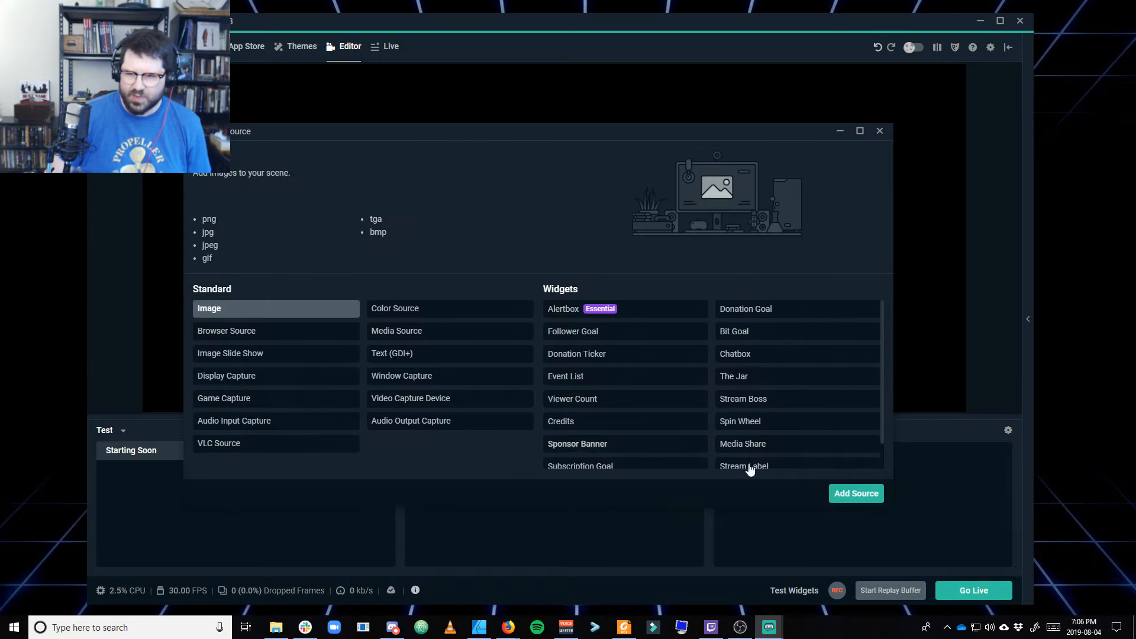
{"action": "left_click", "coordinate": [857, 494]}
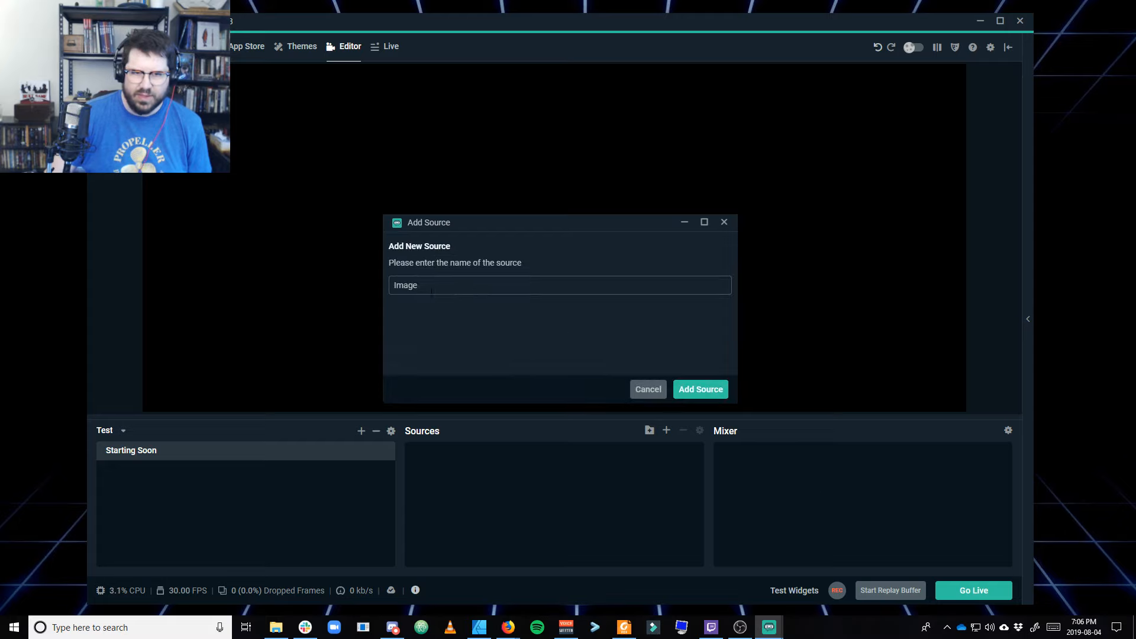
{"action": "type", "text": "Starting Soon"}
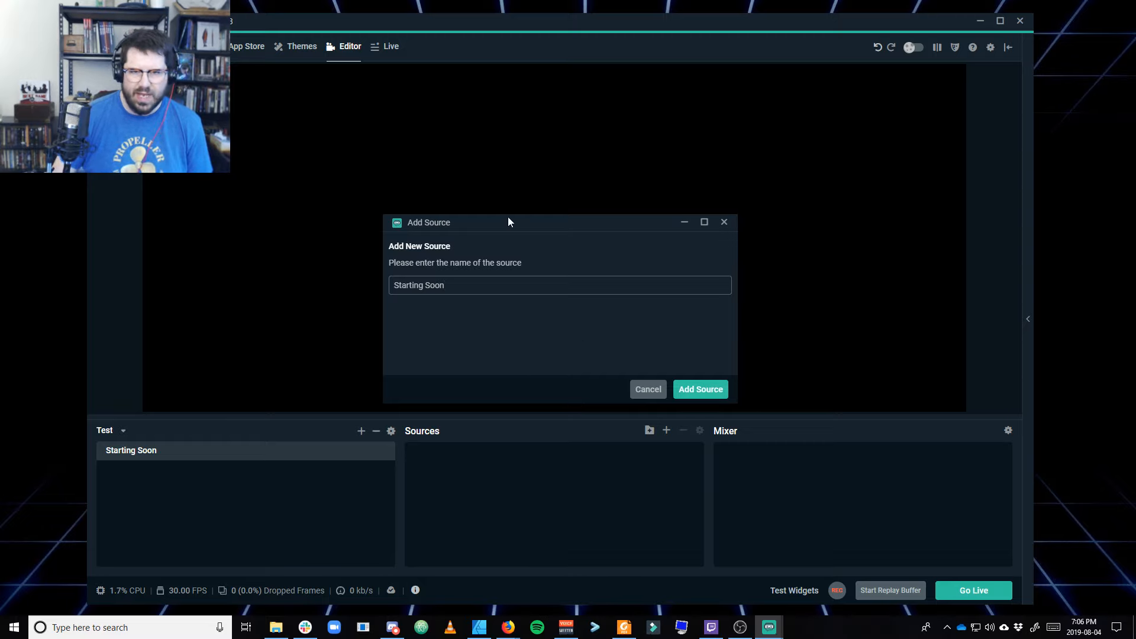
{"action": "left_click_drag", "start_coordinate": [508, 222], "coordinate": [479, 245]}
{"action": "left_click", "coordinate": [672, 414]}
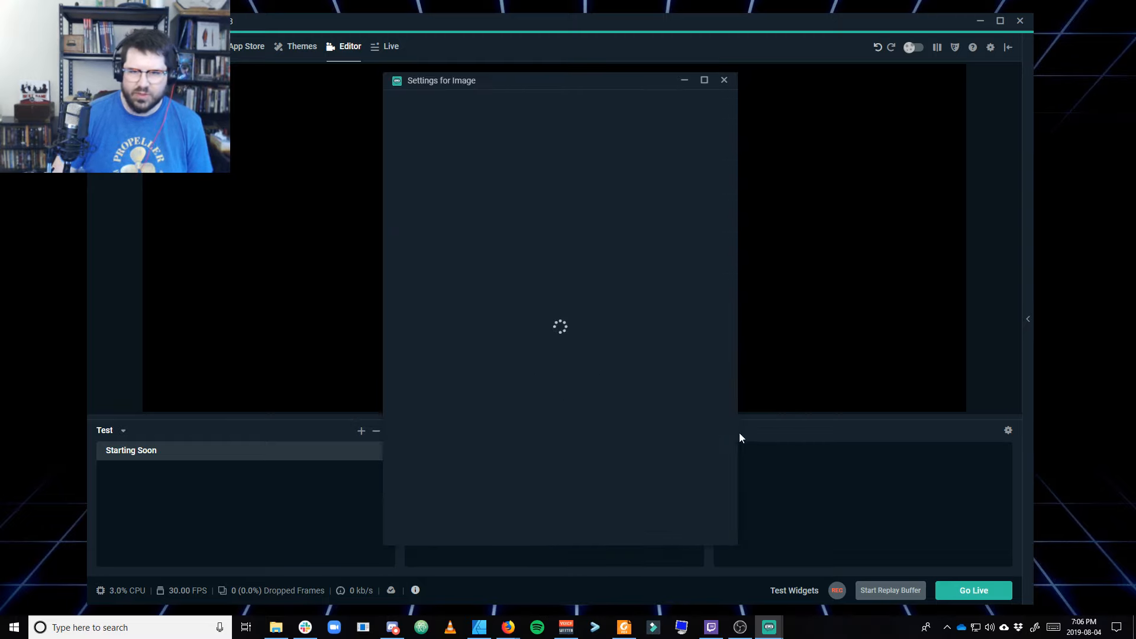
Load StartingSoon.png from the Design\Overlays folder as the image file of the Starting Soon source and accept its settings
{"action": "left_click", "coordinate": [708, 229]}
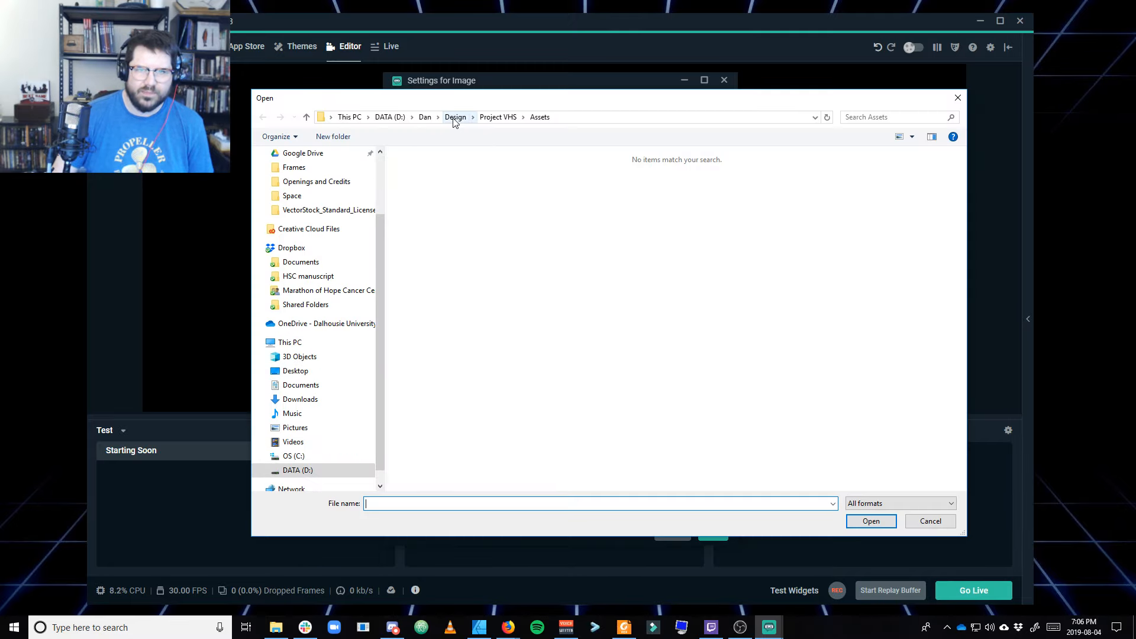
{"action": "left_click", "coordinate": [455, 117]}
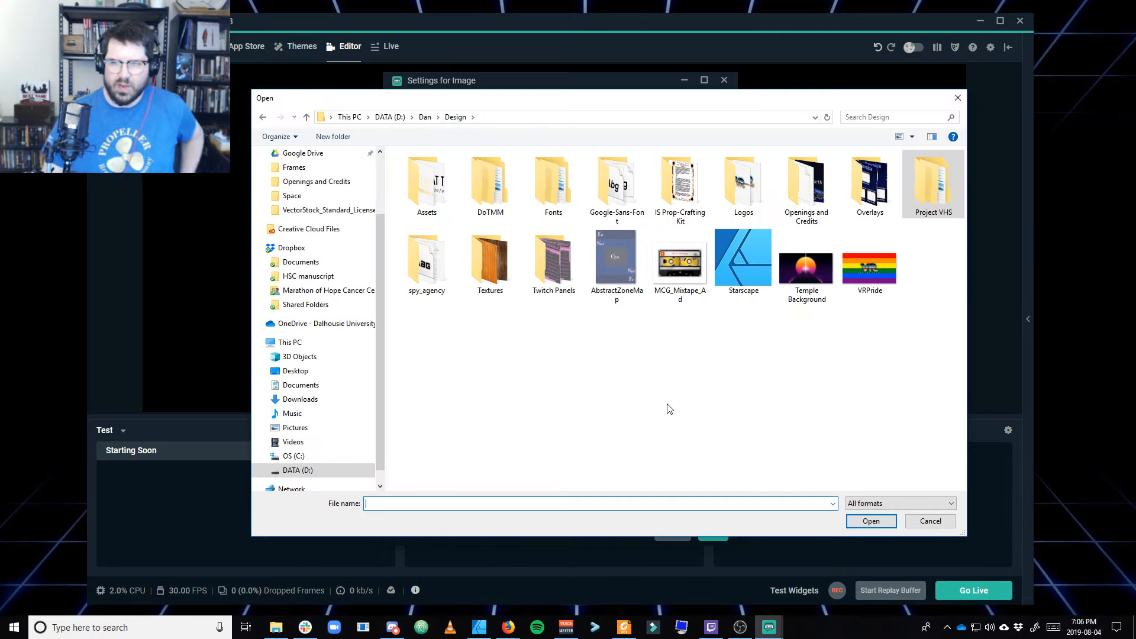
{"action": "left_click", "coordinate": [861, 190]}
{"action": "double_click", "coordinate": [882, 212]}
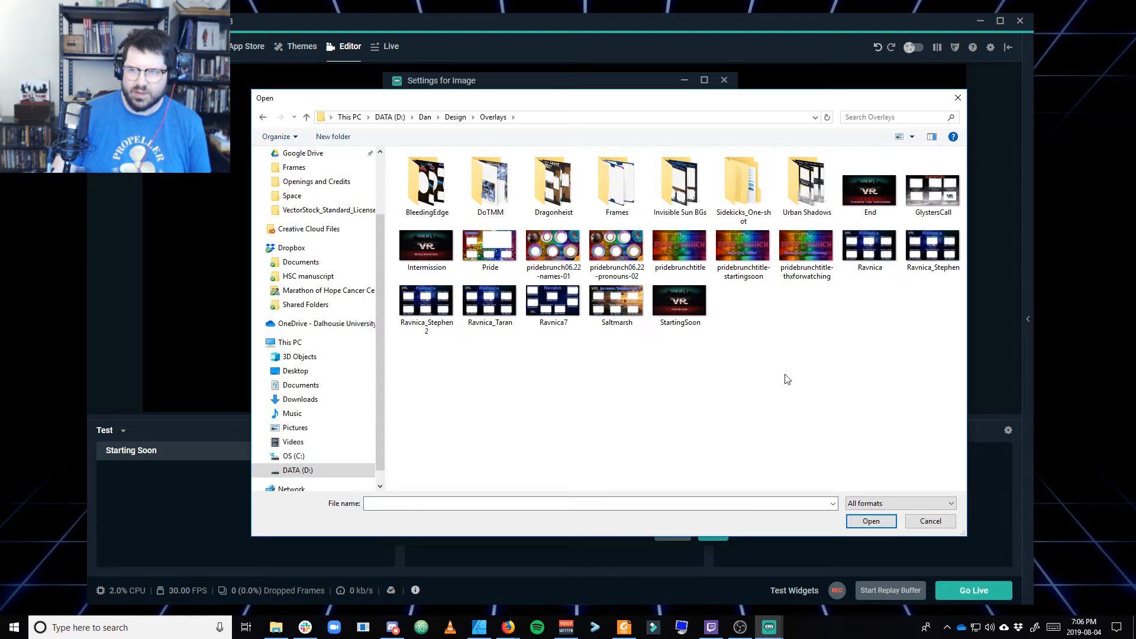
{"action": "left_click", "coordinate": [683, 306]}
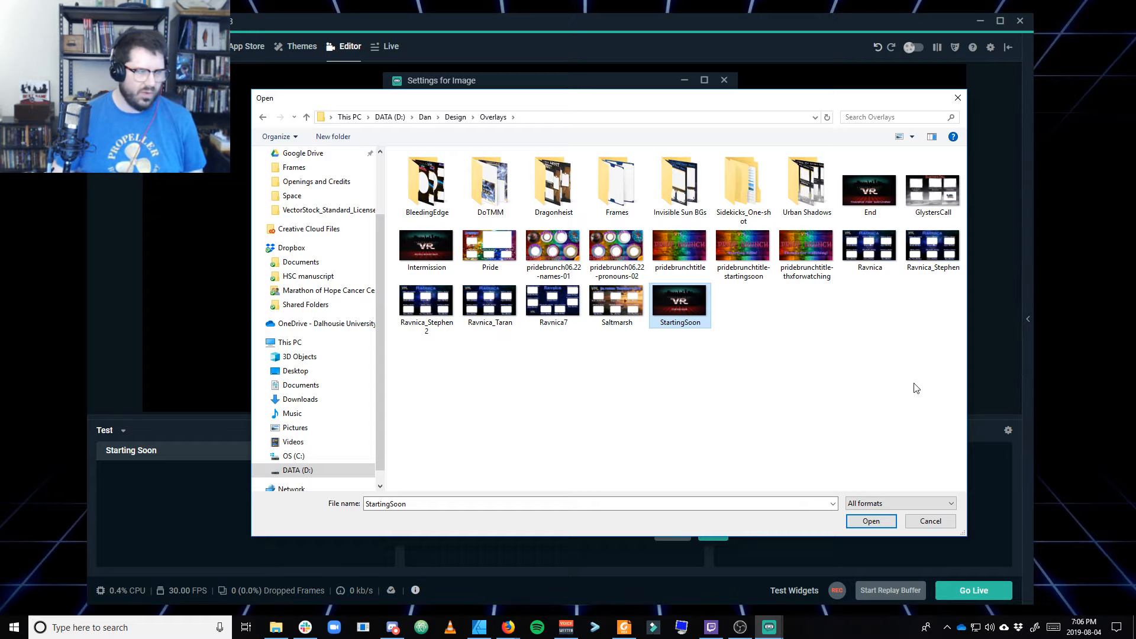
{"action": "left_click", "coordinate": [868, 521]}
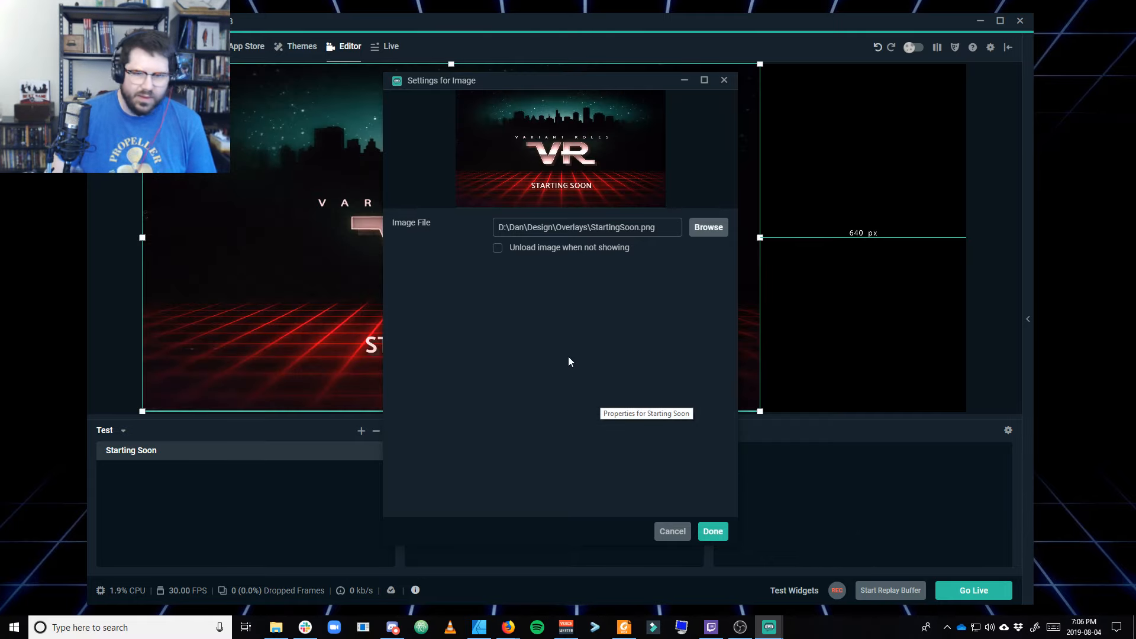
{"action": "left_click", "coordinate": [714, 531]}
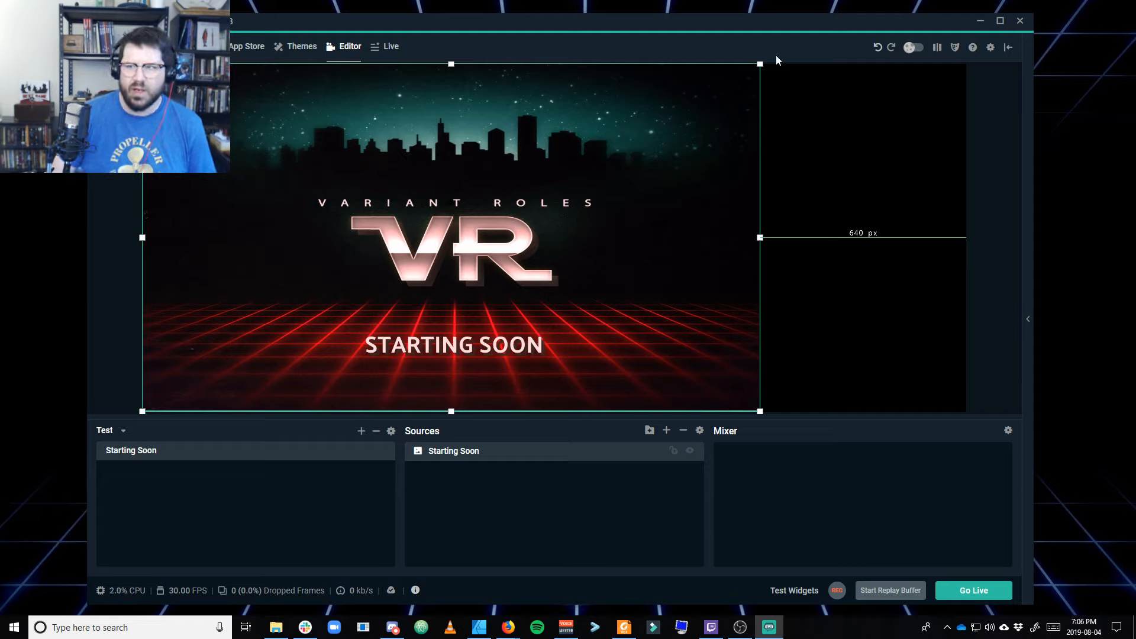
Set the base (canvas) resolution in the video settings to 1920x1080
{"action": "left_click", "coordinate": [990, 48]}
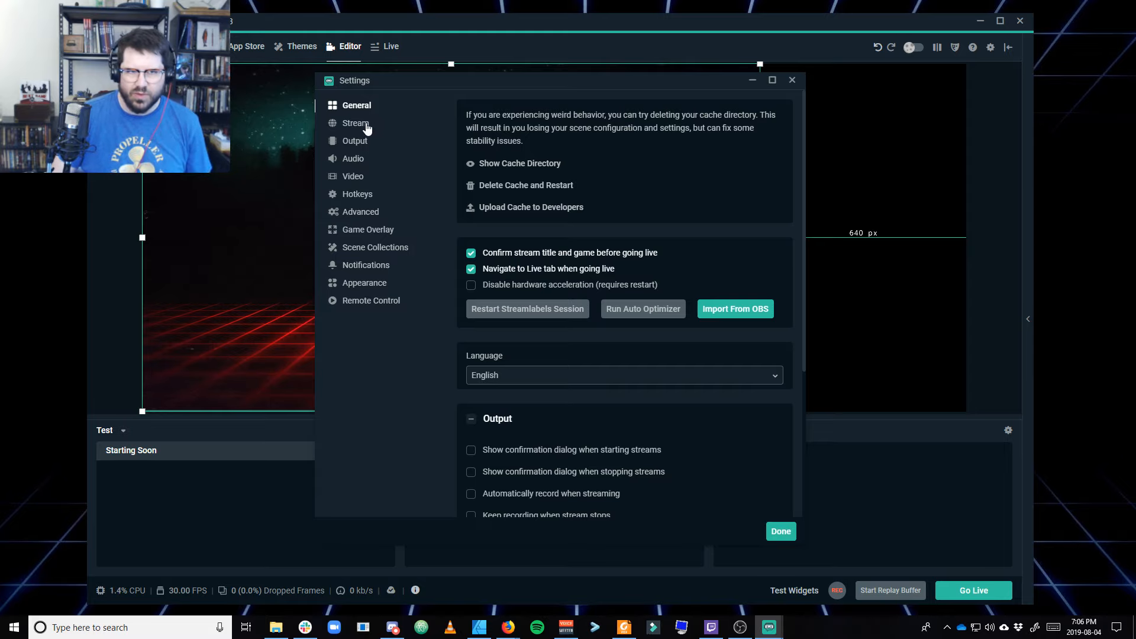
{"action": "left_click", "coordinate": [362, 179]}
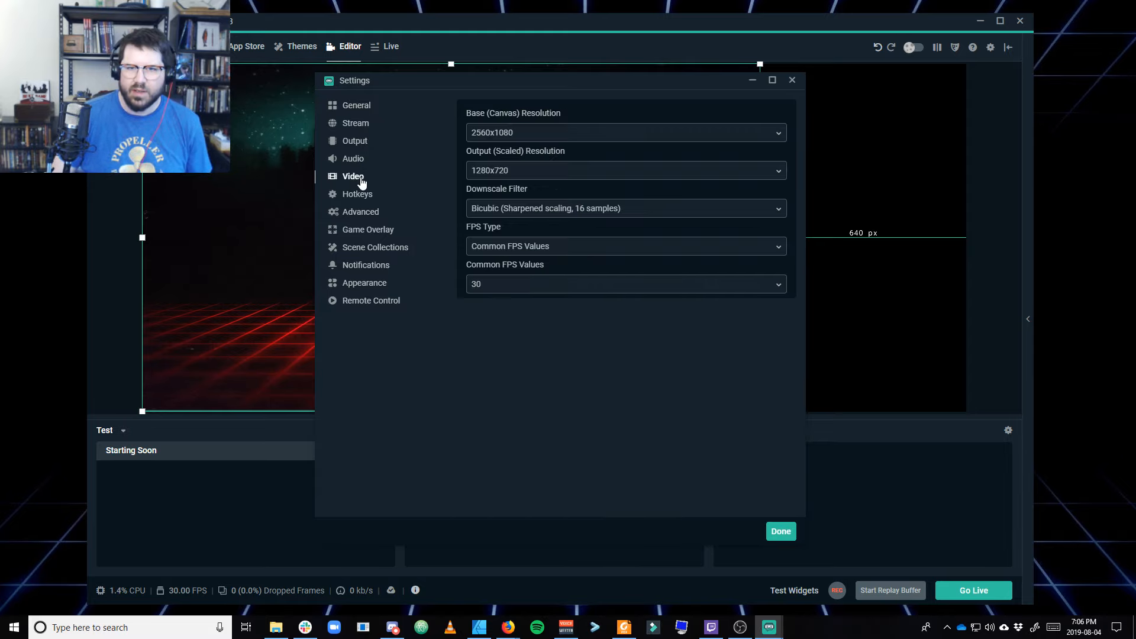
{"action": "left_click", "coordinate": [522, 136]}
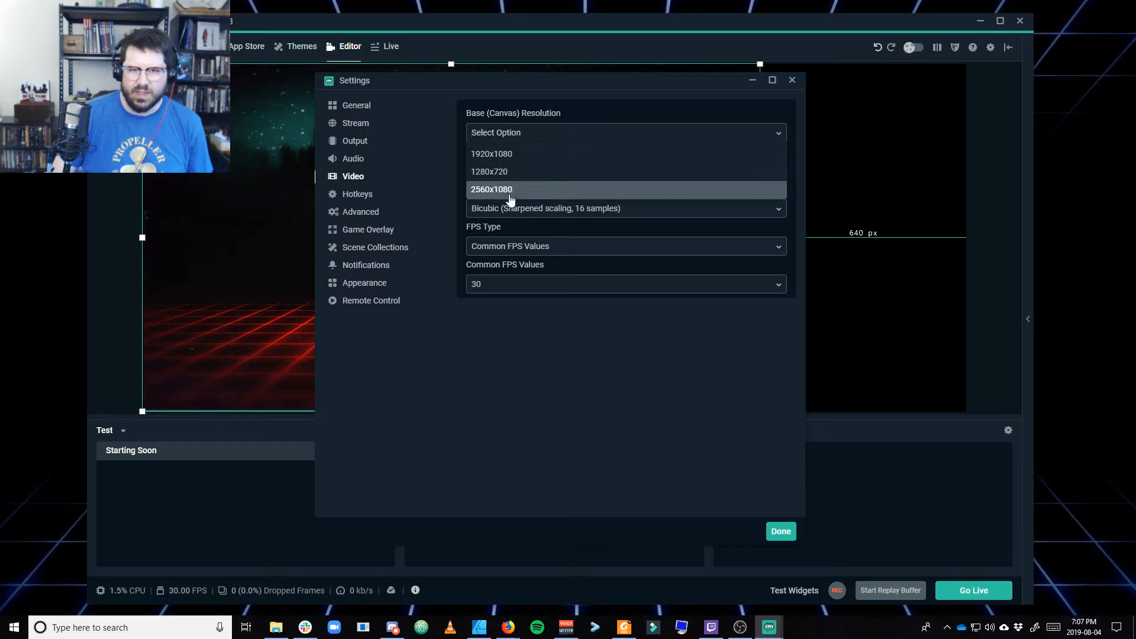
{"action": "left_click", "coordinate": [509, 155]}
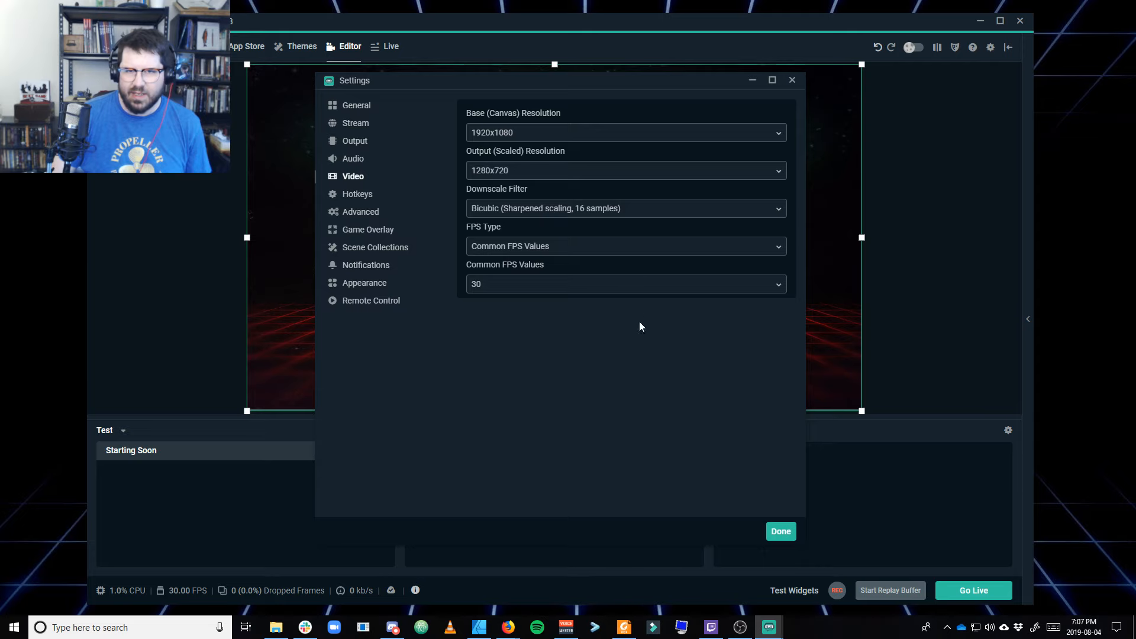
{"action": "left_click", "coordinate": [781, 531]}
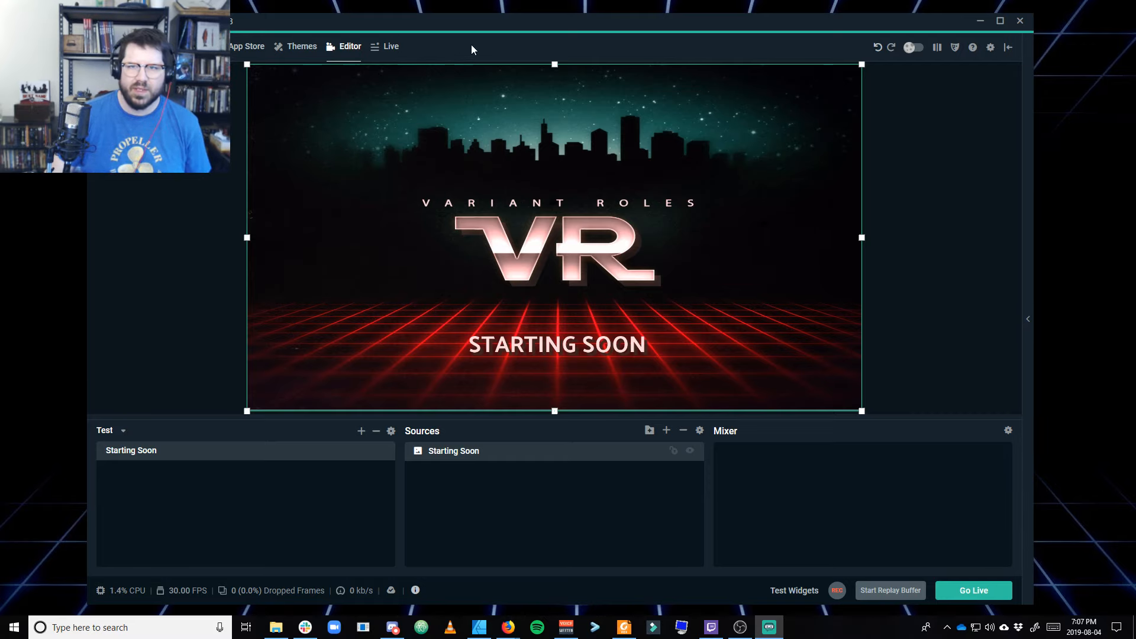
Add a new Media Source named Starting Soon to the Starting Soon scene
{"action": "left_click_drag", "start_coordinate": [543, 25], "coordinate": [557, 18]}
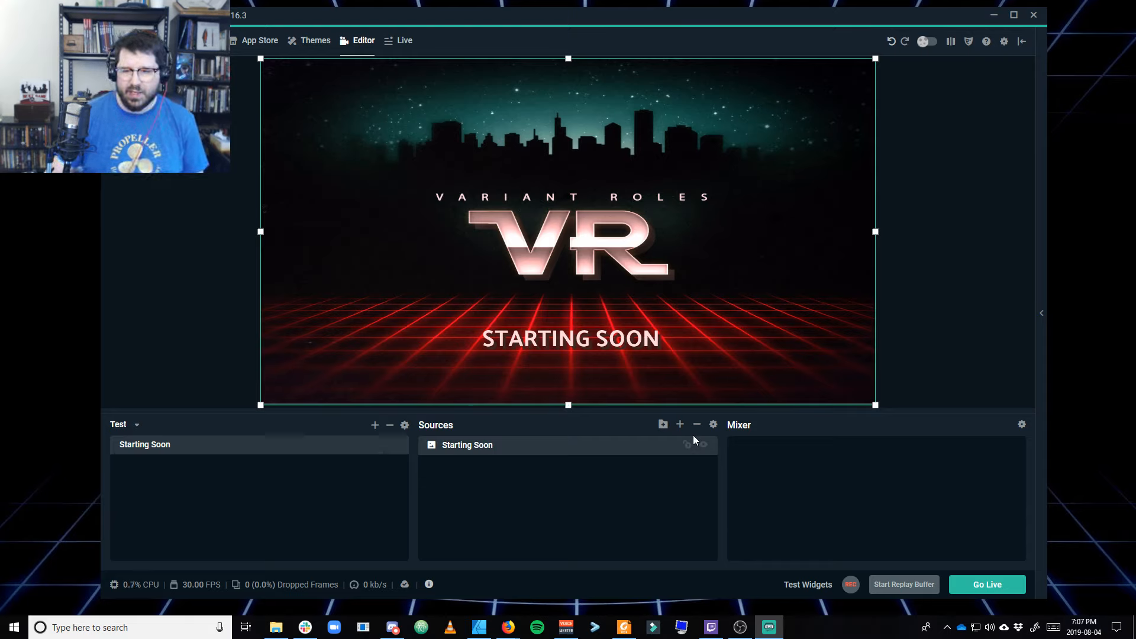
{"action": "left_click", "coordinate": [680, 427]}
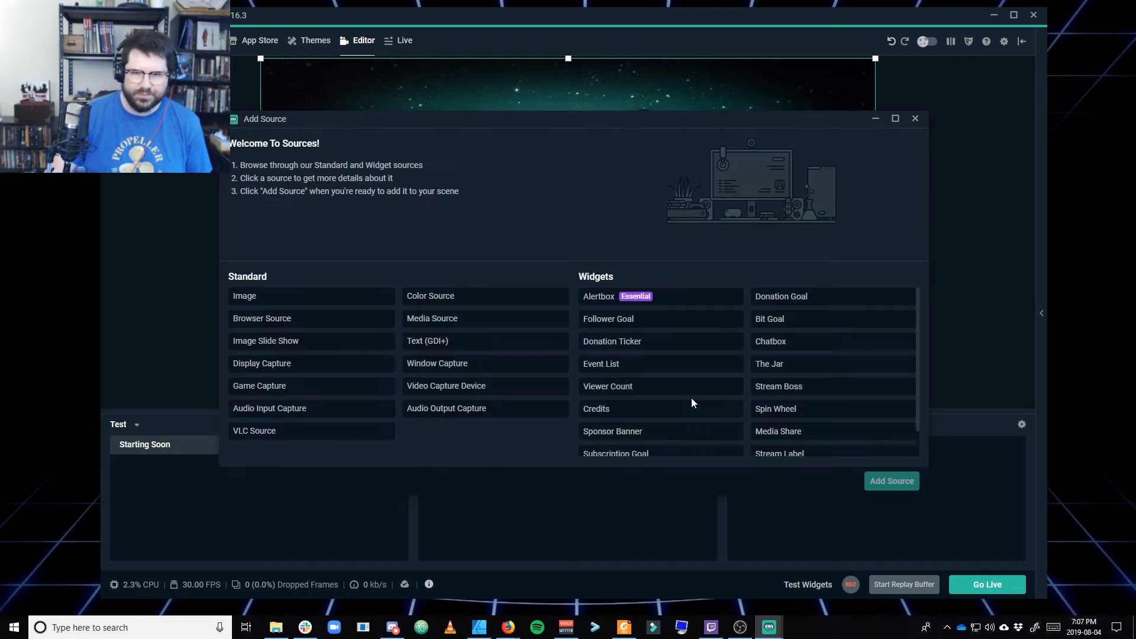
{"action": "left_click", "coordinate": [447, 321]}
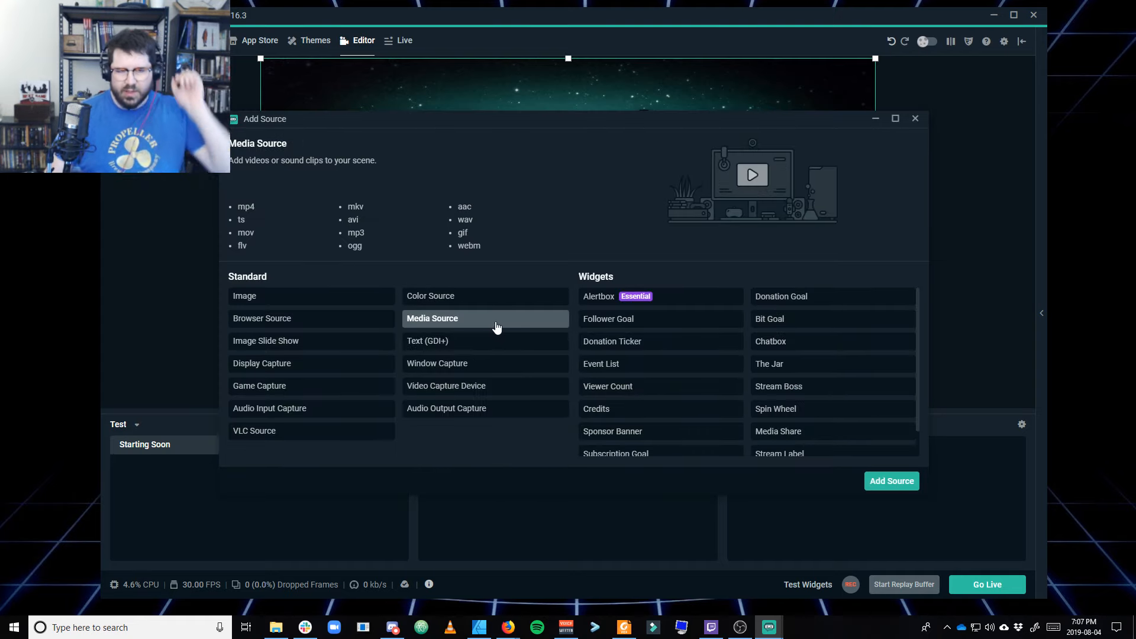
{"action": "left_click", "coordinate": [888, 481]}
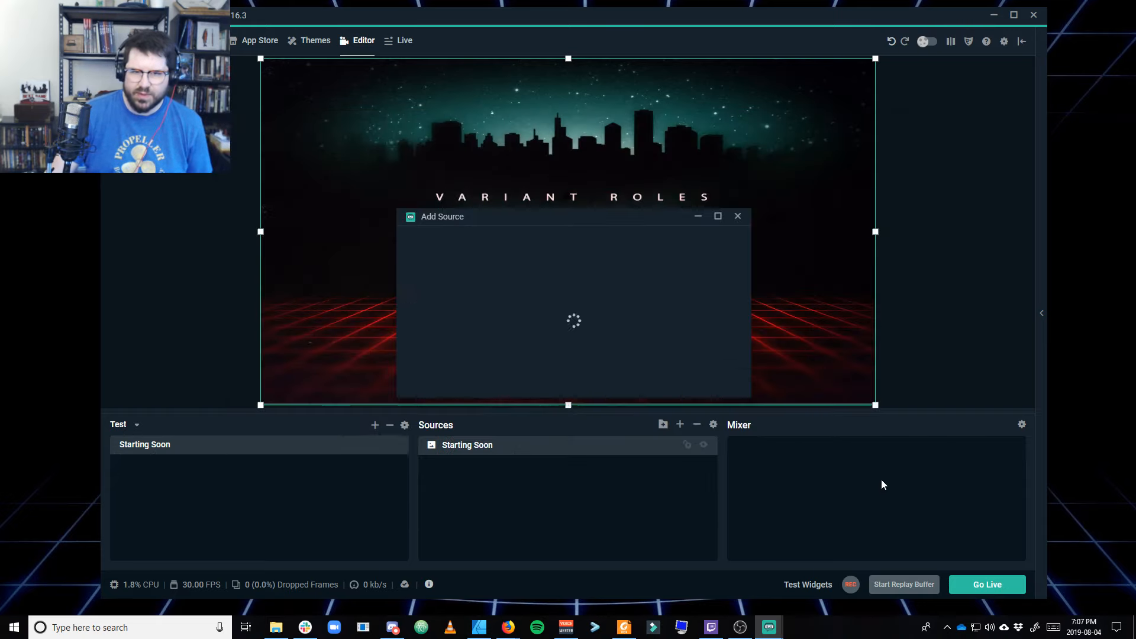
{"action": "left_click_drag", "start_coordinate": [484, 283], "coordinate": [331, 249]}
{"action": "type", "text": "Starting Soon"}
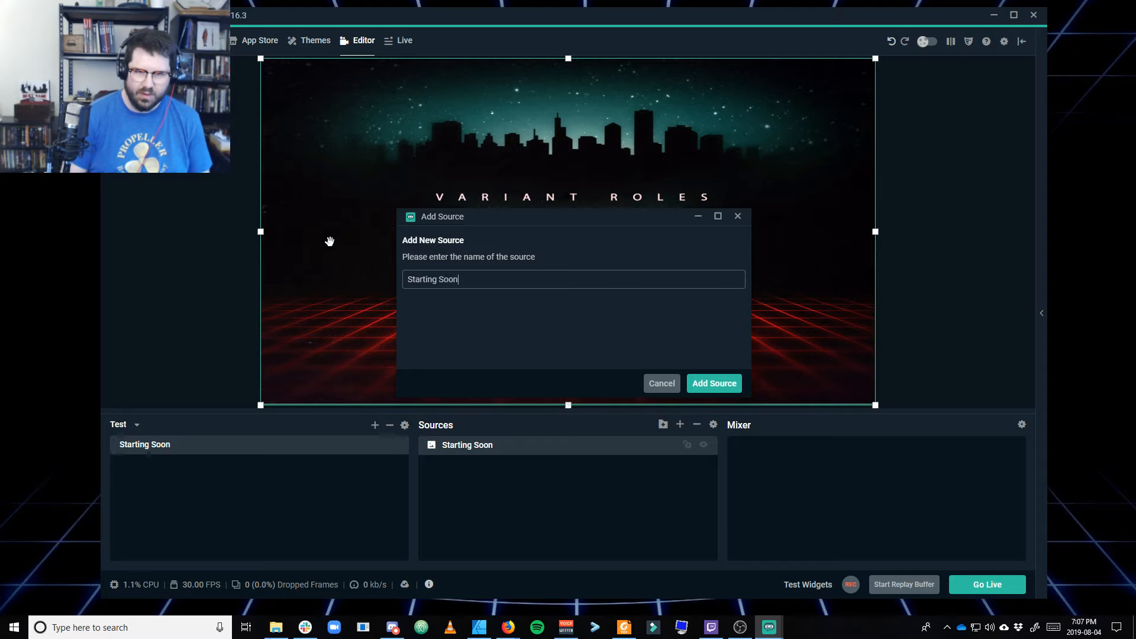
{"action": "left_click", "coordinate": [708, 383]}
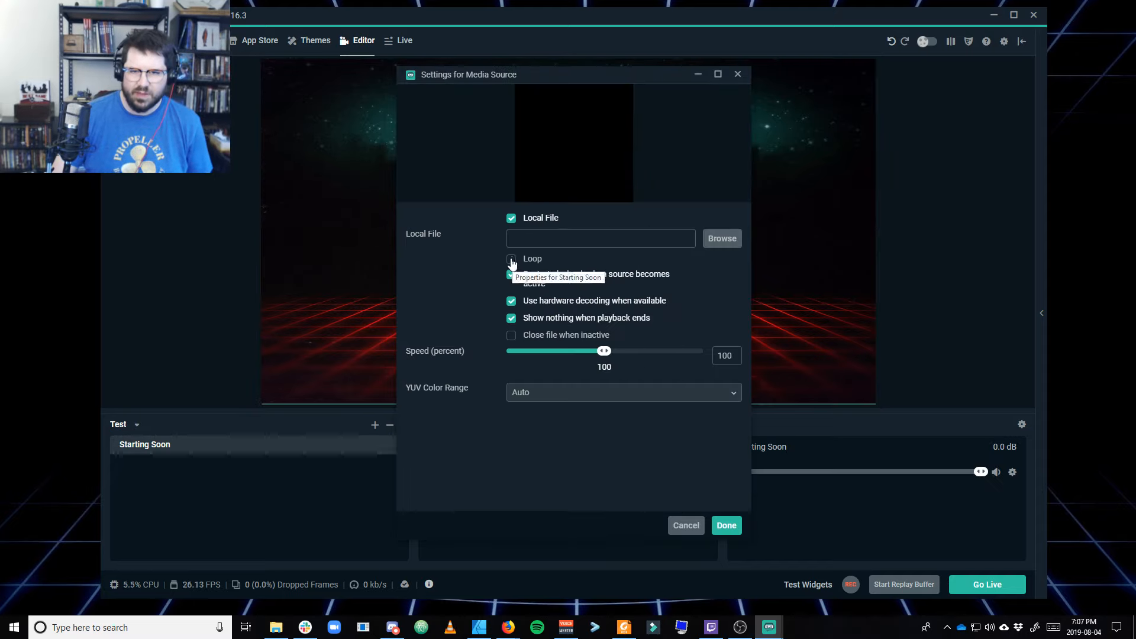
Make the media source loop and play the local file bensound-dubstep.mp3 from the D: drive, and accept its settings
{"action": "left_click", "coordinate": [511, 260]}
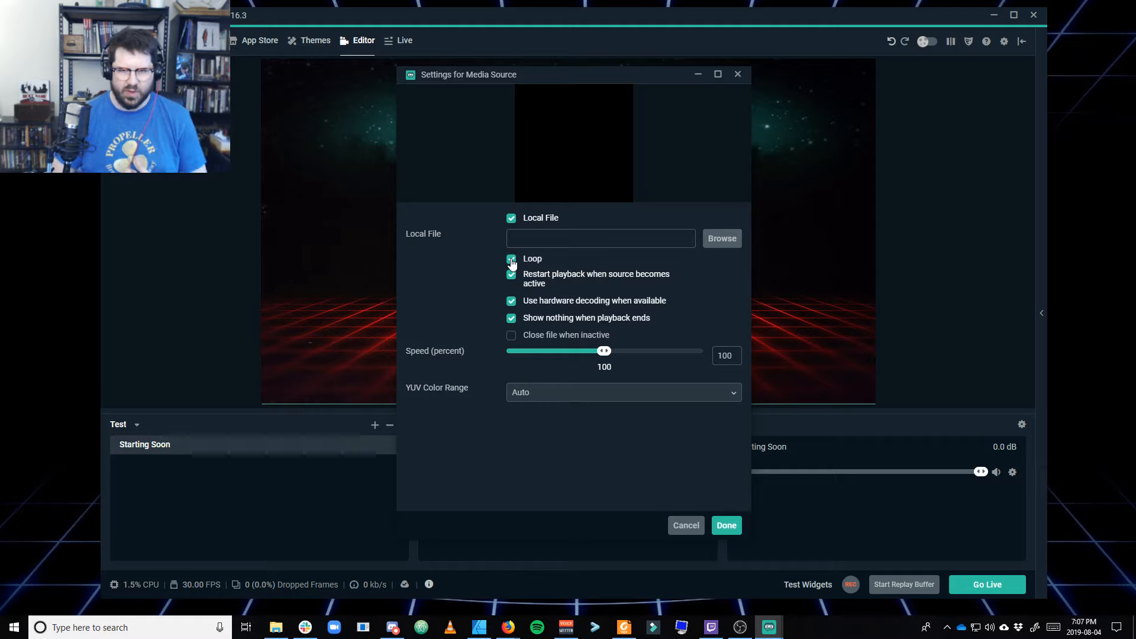
{"action": "left_click", "coordinate": [718, 240]}
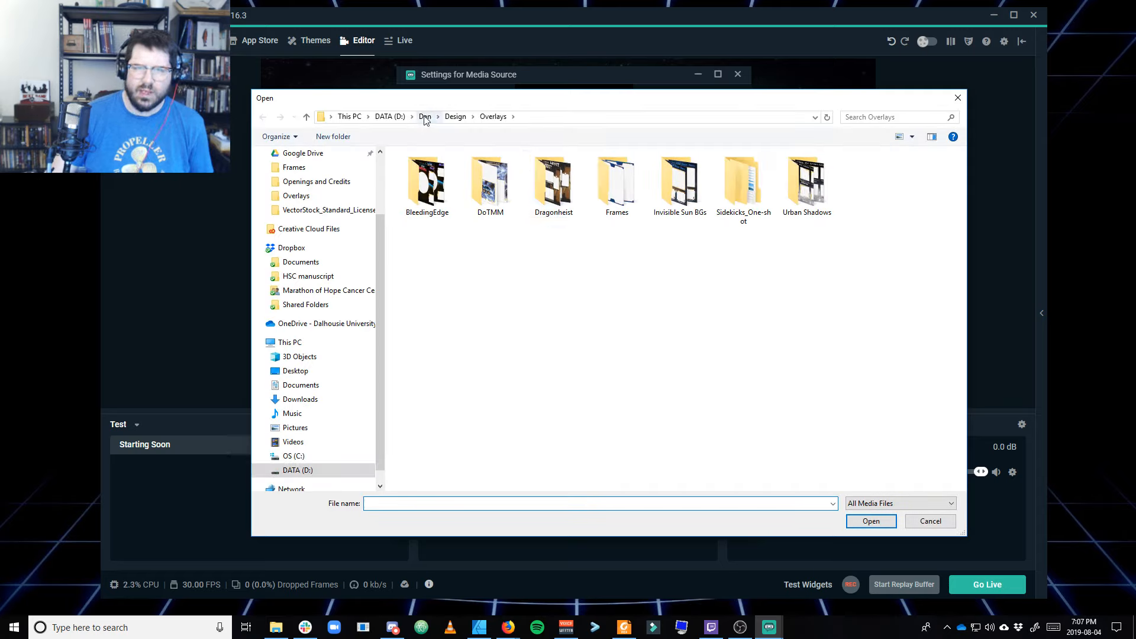
{"action": "left_click", "coordinate": [427, 118]}
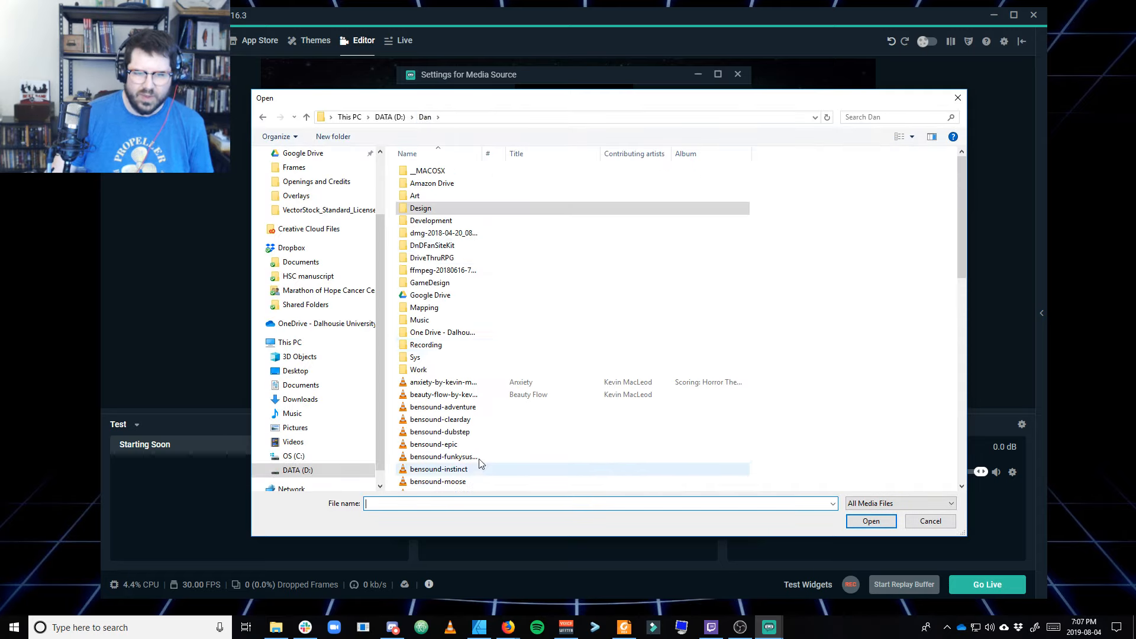
{"action": "left_click", "coordinate": [457, 436]}
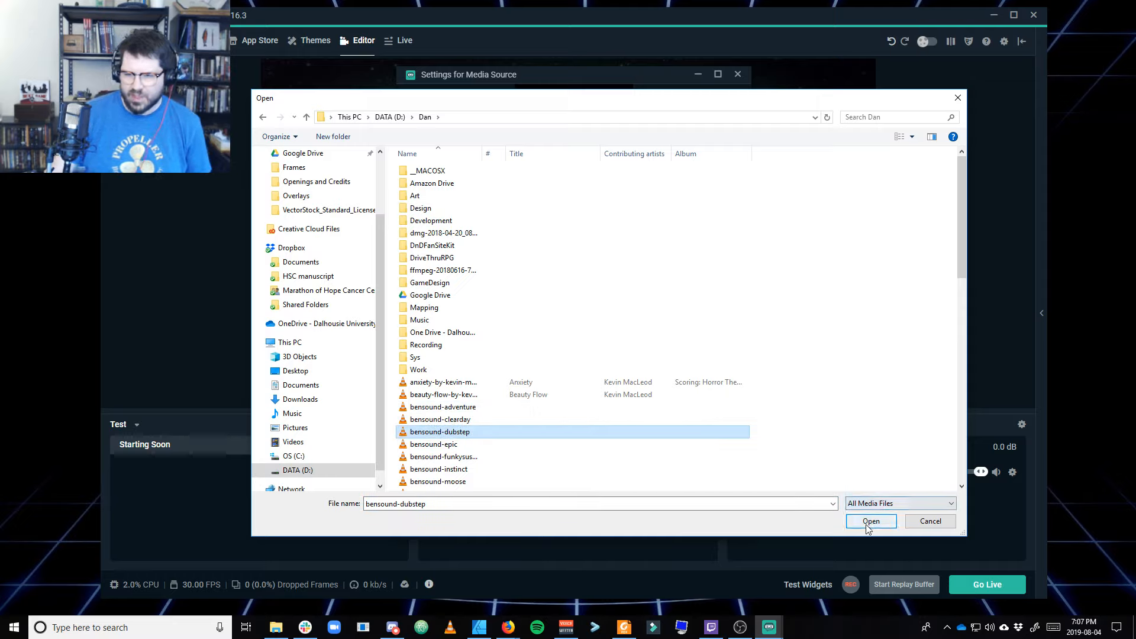
{"action": "left_click", "coordinate": [870, 522]}
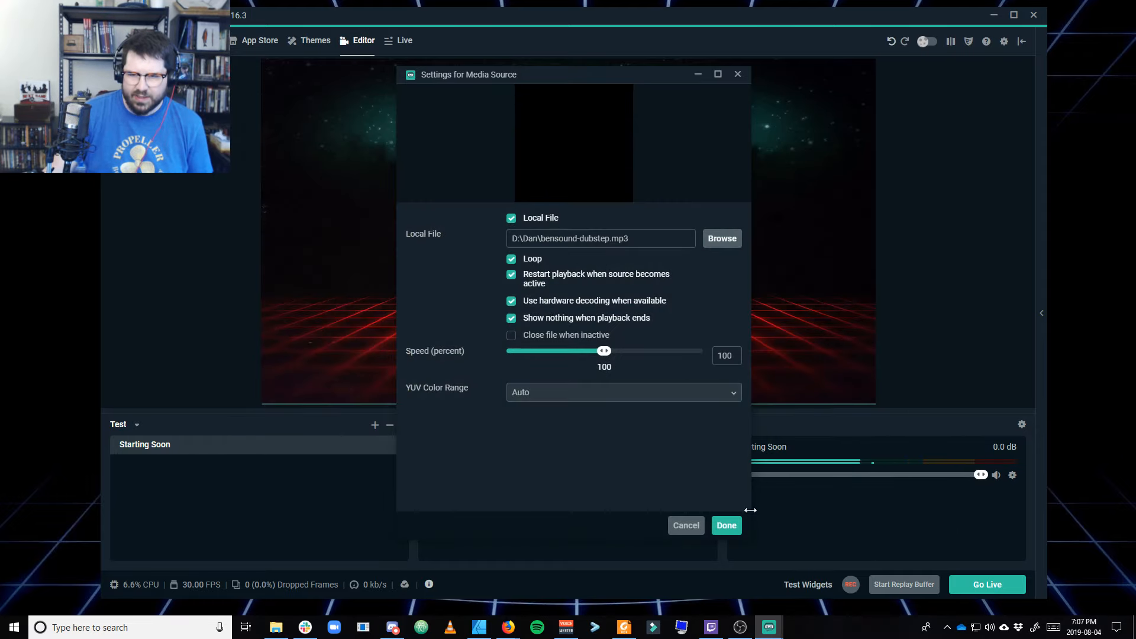
{"action": "left_click", "coordinate": [727, 525]}
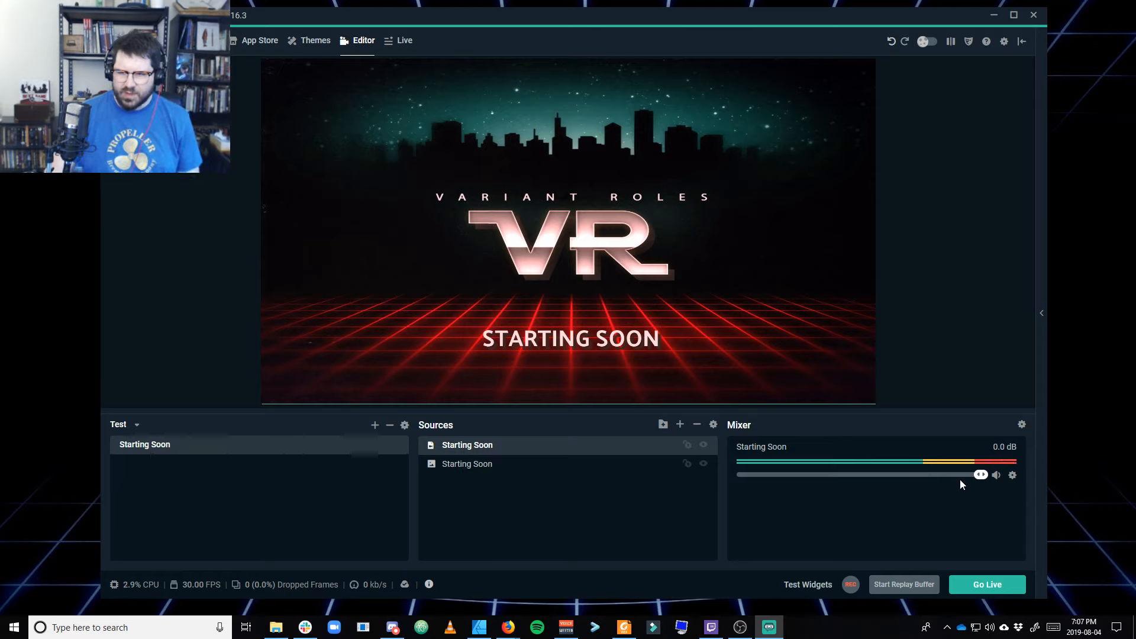
Lower the Starting Soon audio volume to -16.5 dB in the mixer and look over the advanced audio settings
{"action": "left_click_drag", "start_coordinate": [981, 475], "coordinate": [889, 481]}
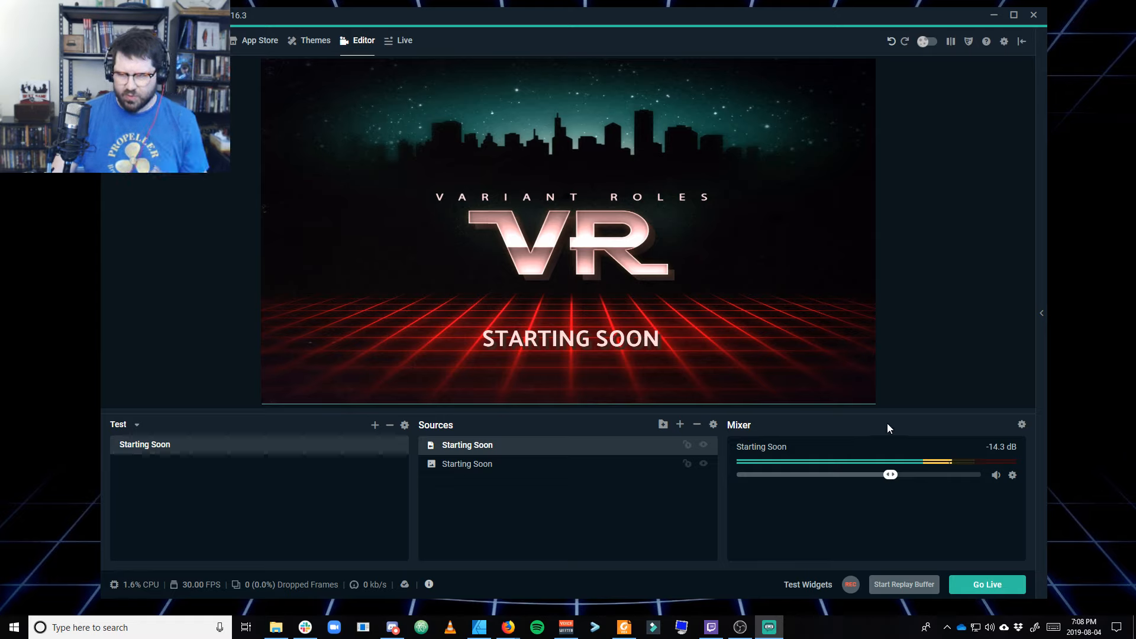
{"action": "left_click", "coordinate": [1022, 425]}
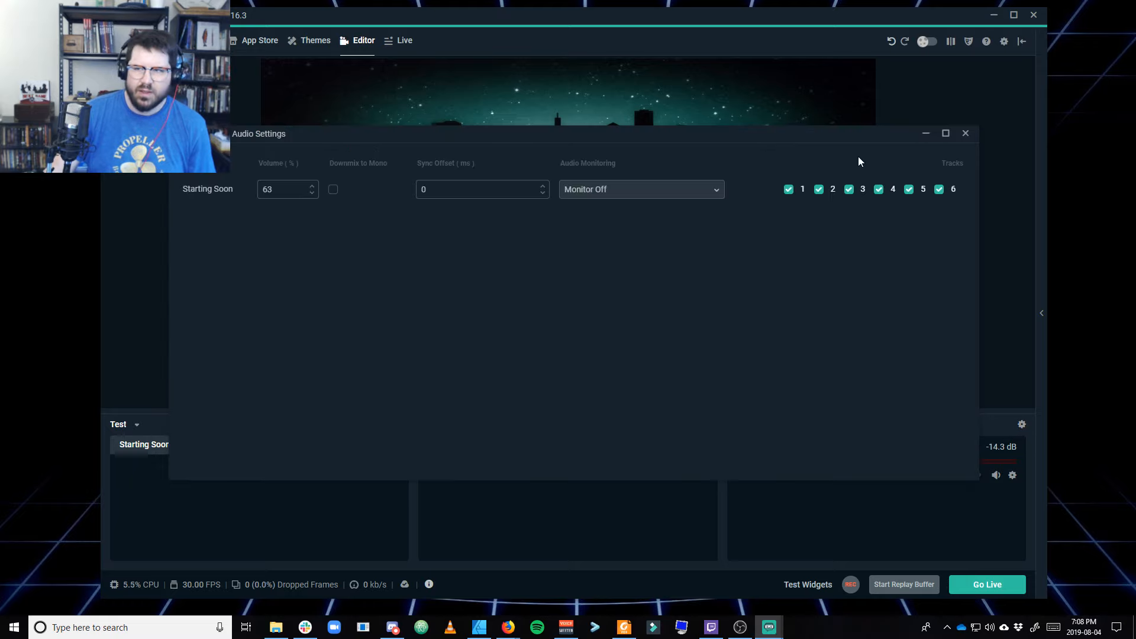
{"action": "left_click", "coordinate": [968, 135]}
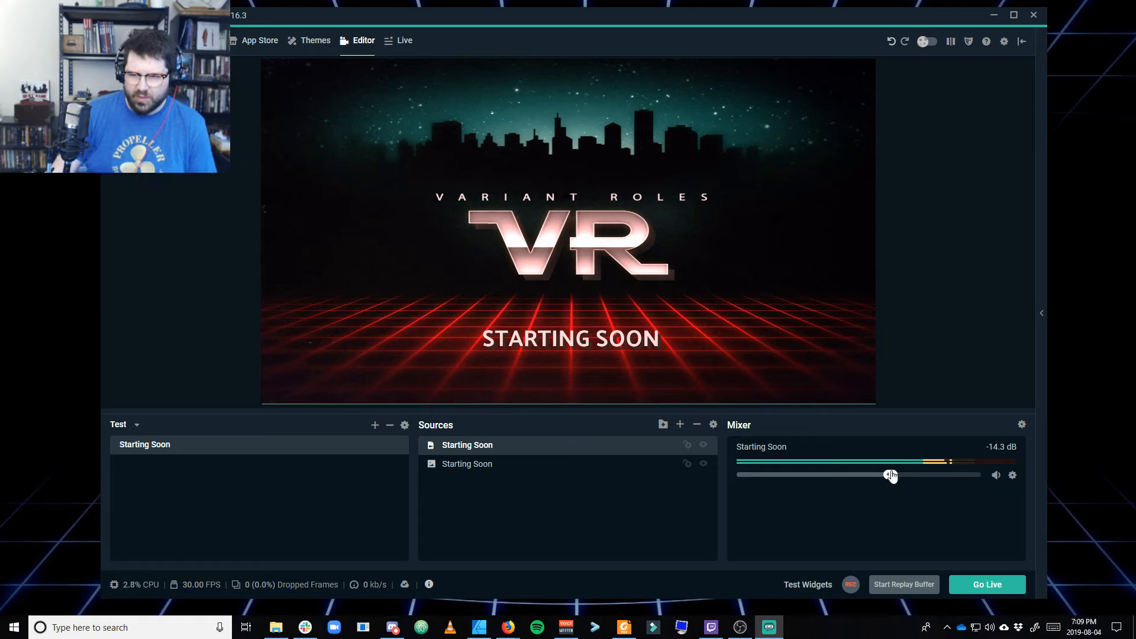
{"action": "left_click_drag", "start_coordinate": [890, 475], "coordinate": [879, 476]}
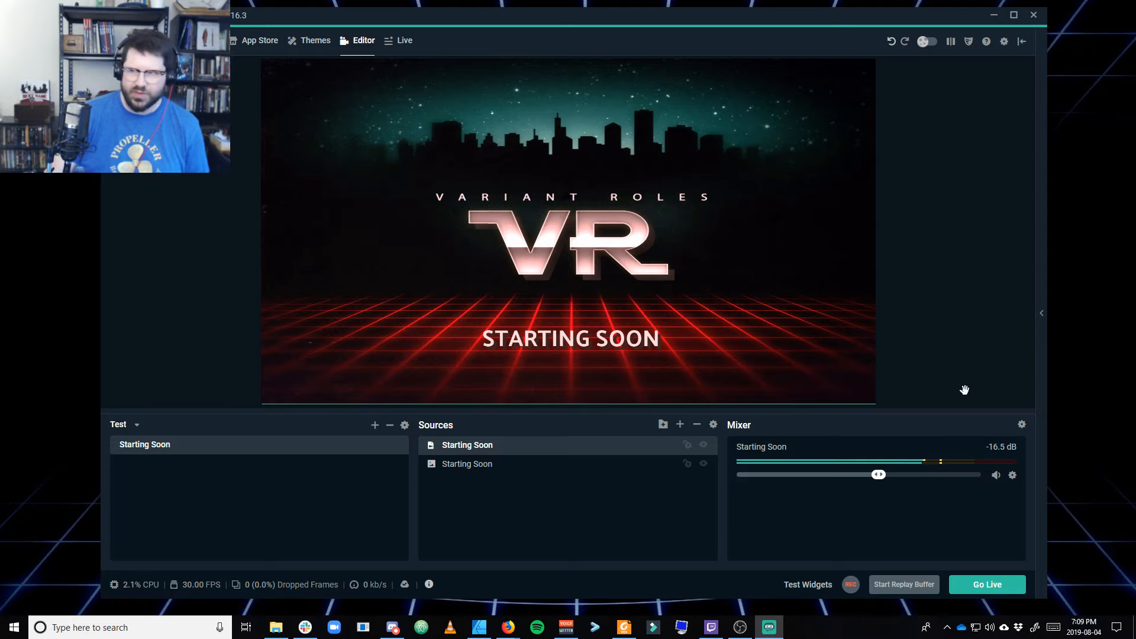
Set the audio monitoring device in the advanced settings to Speakers (M-Audio M-Track 2X2)
{"action": "left_click", "coordinate": [1004, 42]}
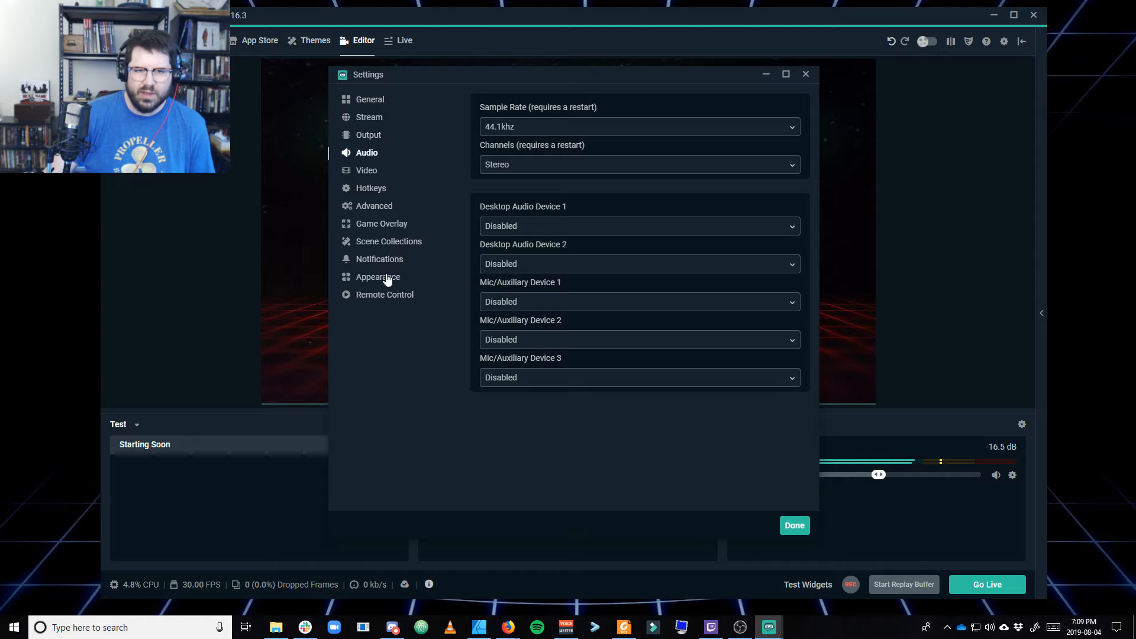
{"action": "left_click", "coordinate": [375, 206]}
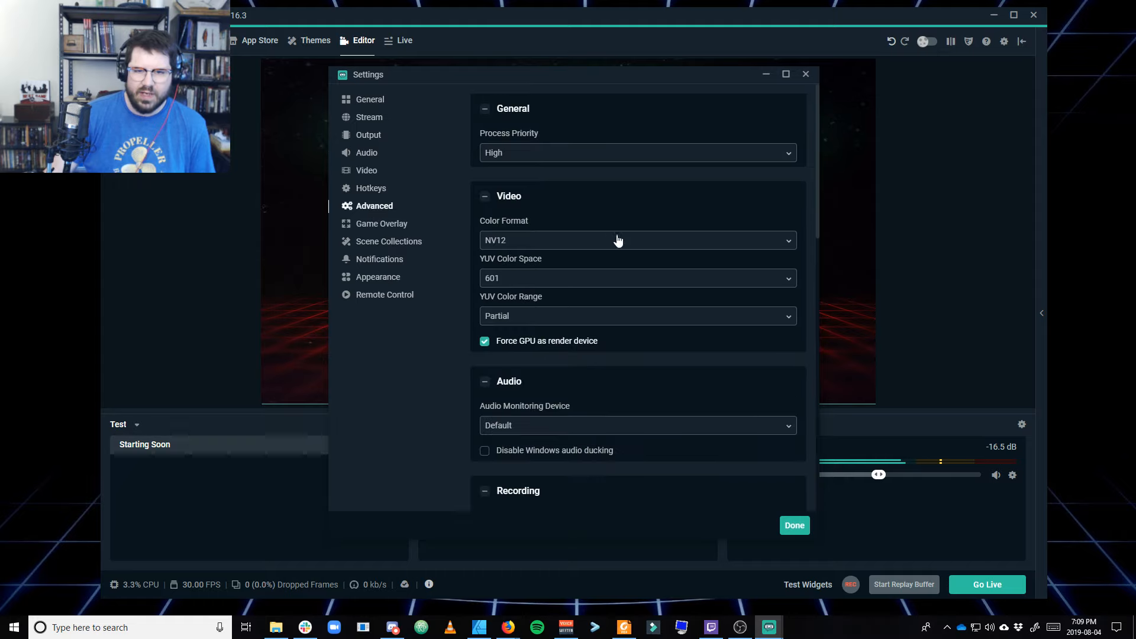
{"action": "scroll", "coordinate": [681, 311], "scroll_direction": "down", "scroll_amount": 4}
{"action": "scroll", "coordinate": [624, 277], "scroll_direction": "up", "scroll_amount": 3}
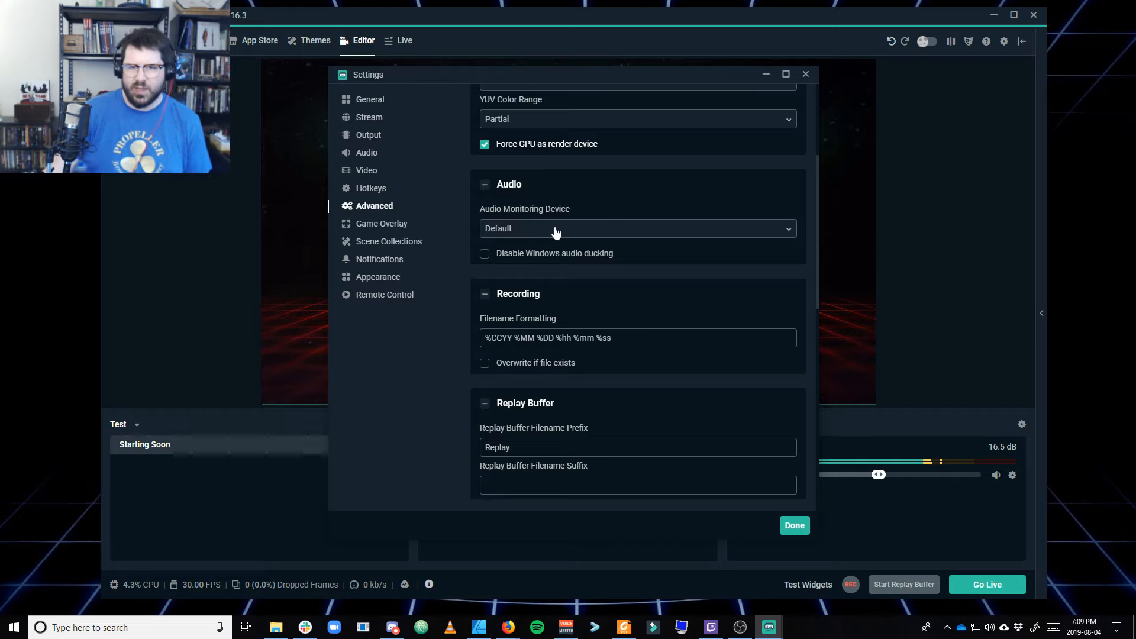
{"action": "left_click", "coordinate": [593, 234]}
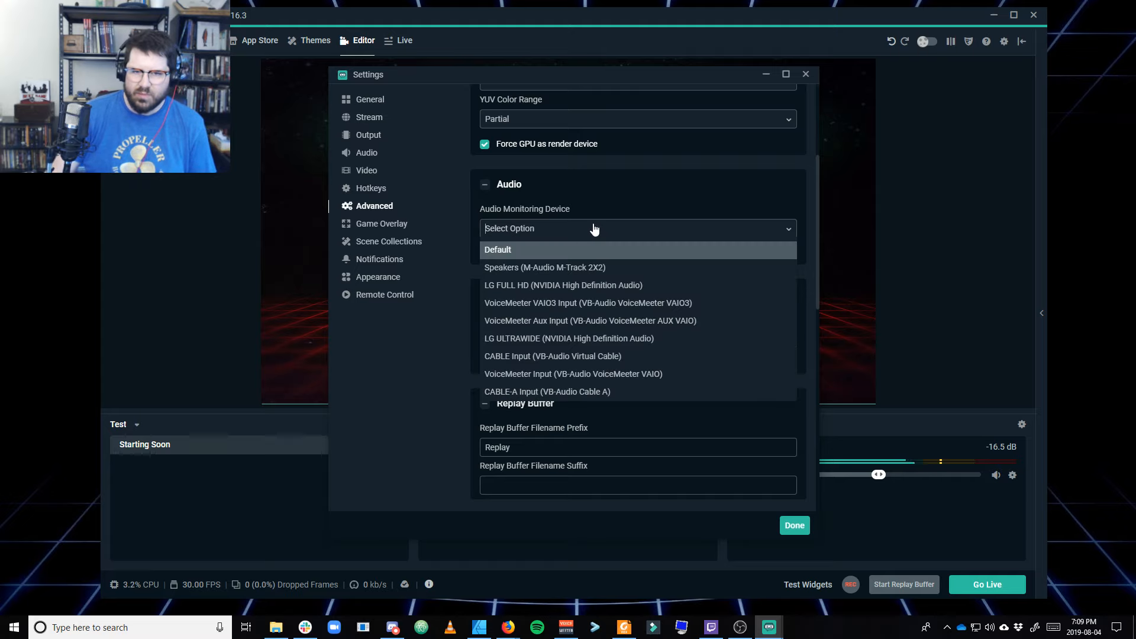
{"action": "left_click", "coordinate": [584, 269]}
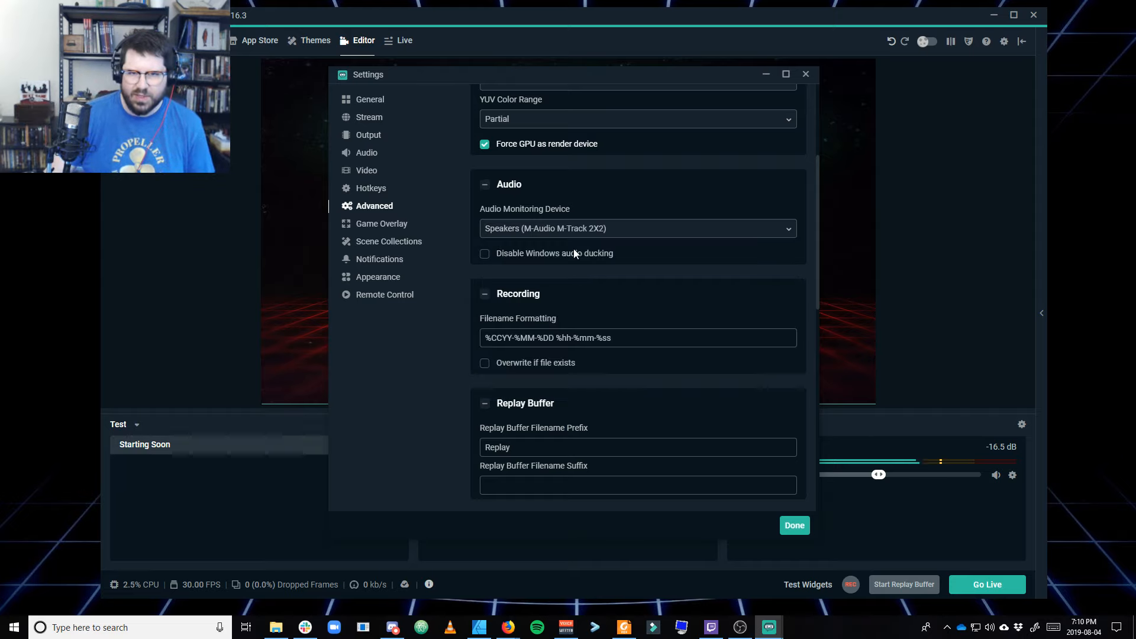
{"action": "left_click", "coordinate": [790, 528]}
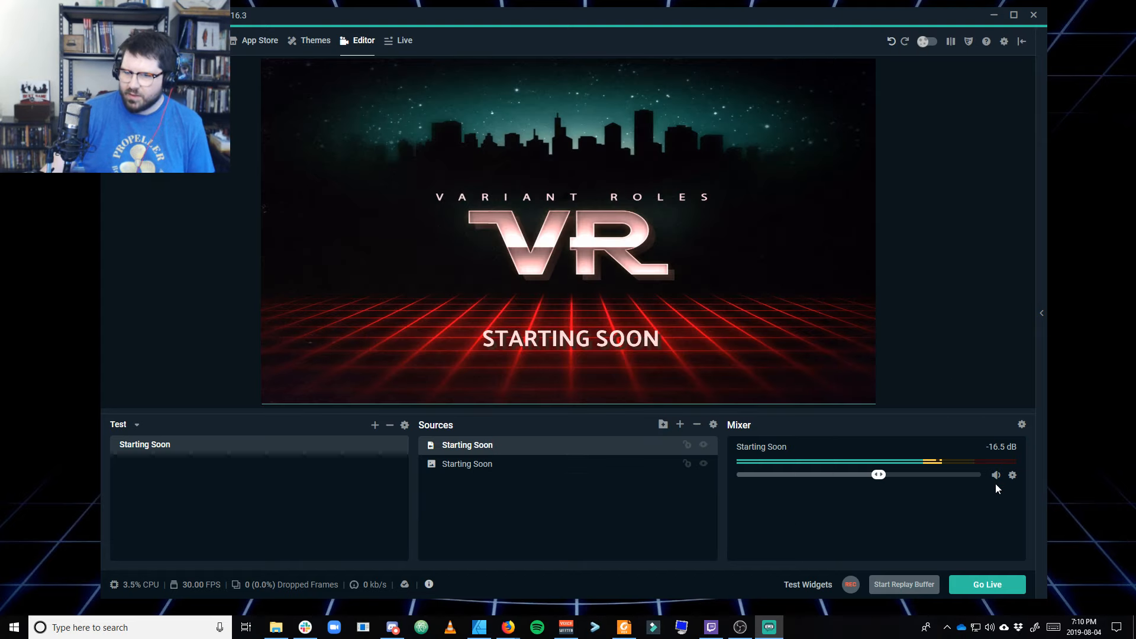
{"action": "left_click", "coordinate": [1013, 476]}
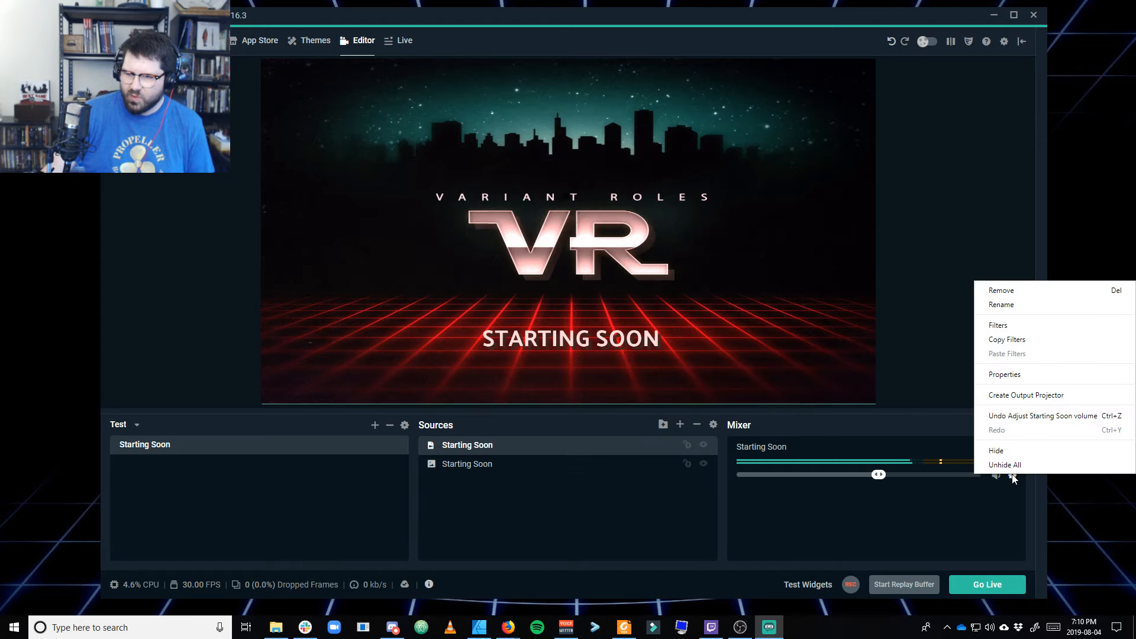
{"action": "left_click", "coordinate": [943, 371]}
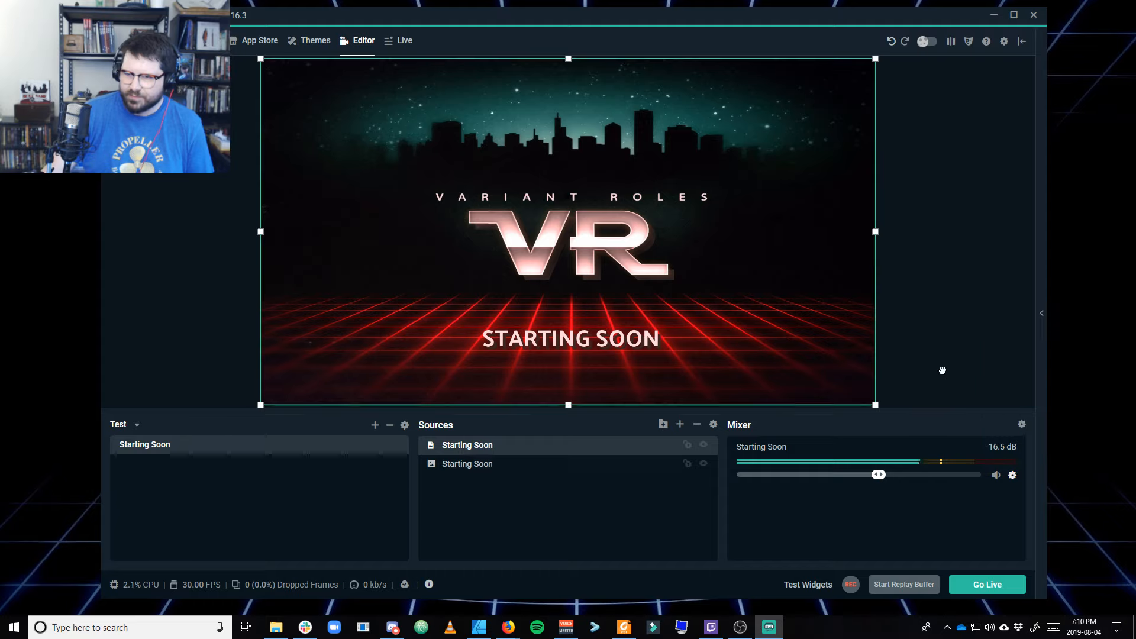
Set the Starting Soon source's audio monitoring to Monitor and Output in the advanced audio settings
{"action": "left_click", "coordinate": [1022, 425]}
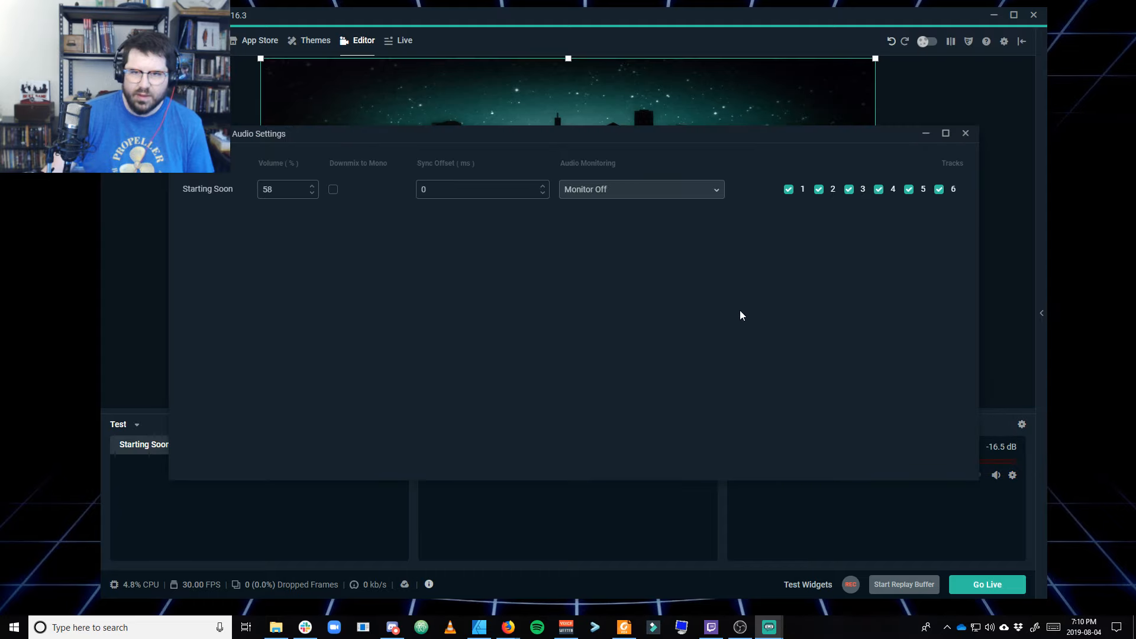
{"action": "left_click", "coordinate": [609, 191]}
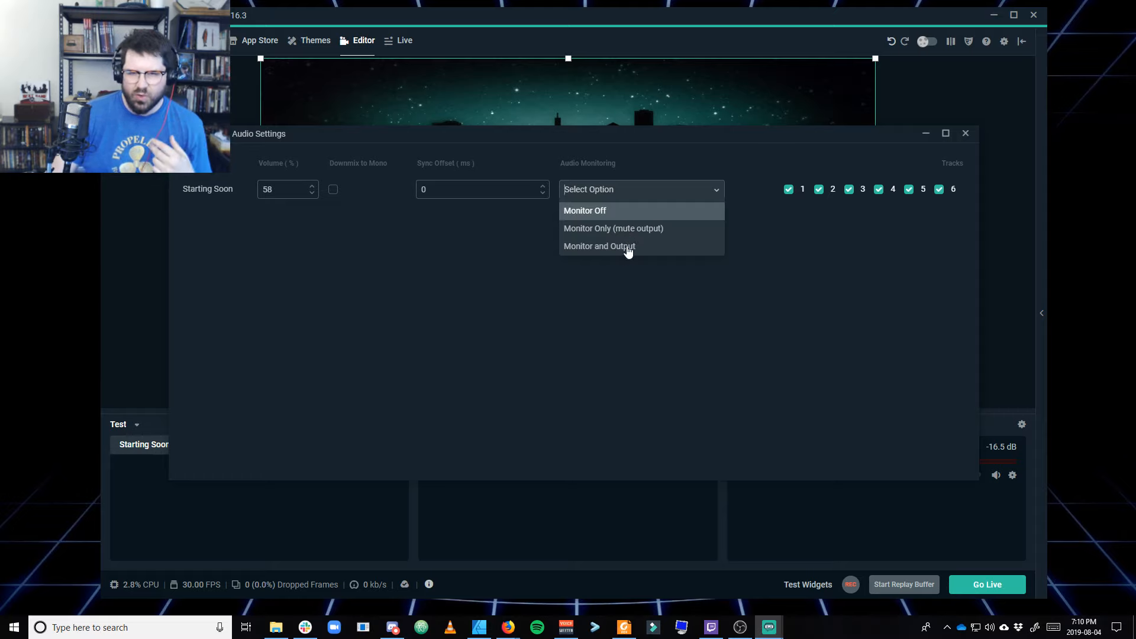
{"action": "left_click", "coordinate": [629, 249]}
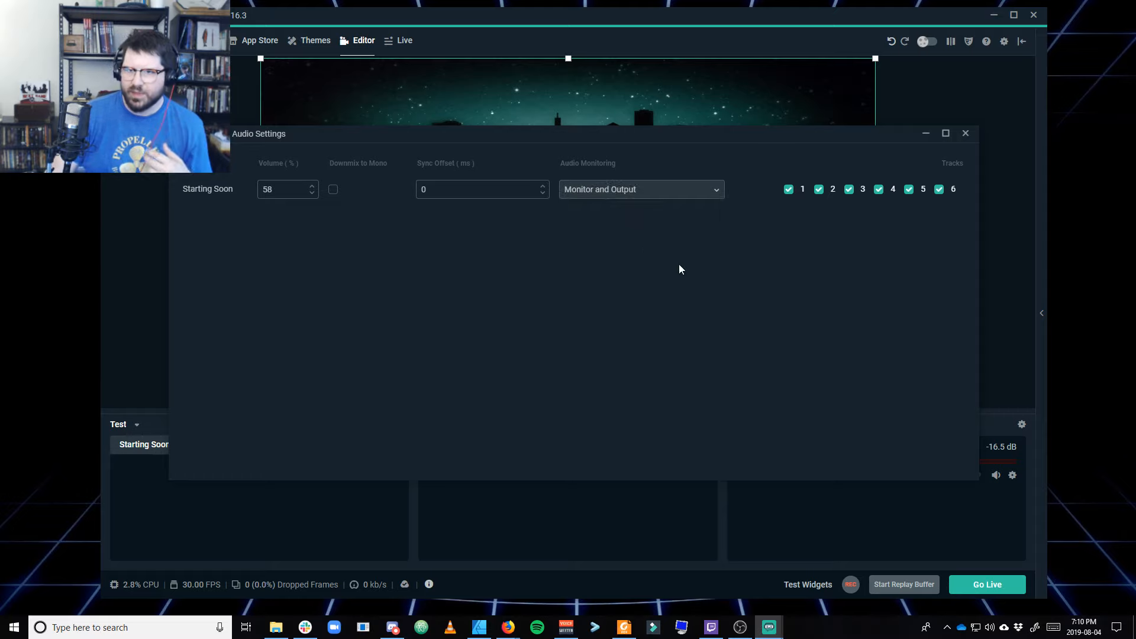
{"action": "left_click", "coordinate": [966, 133]}
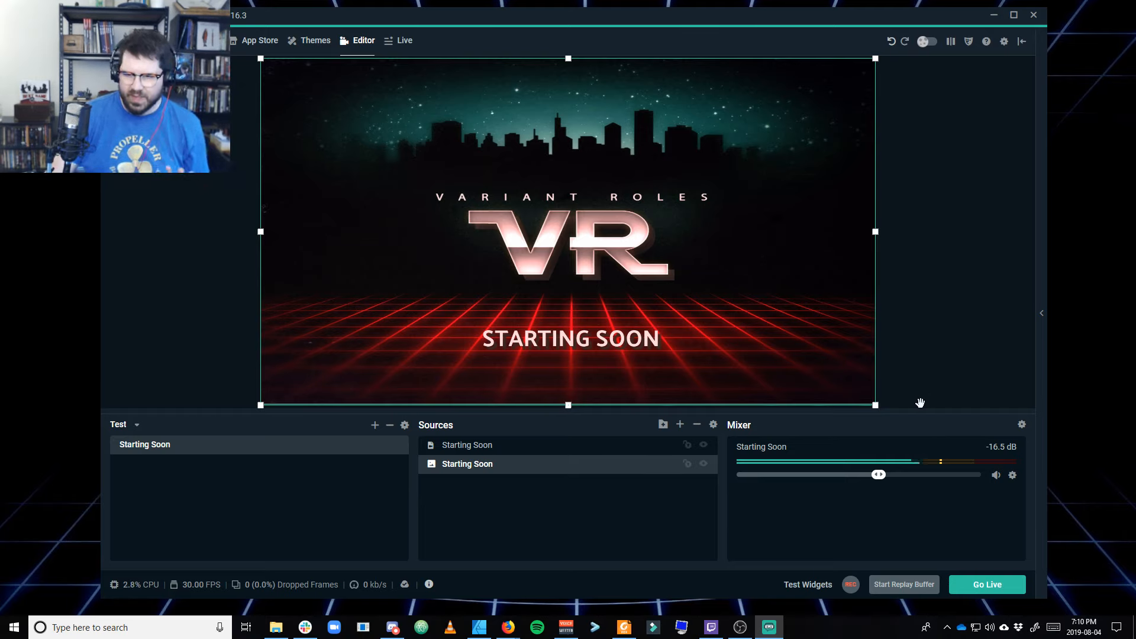
Switch the Starting Soon source's audio monitoring back to Monitor Off
{"action": "left_click", "coordinate": [1014, 475]}
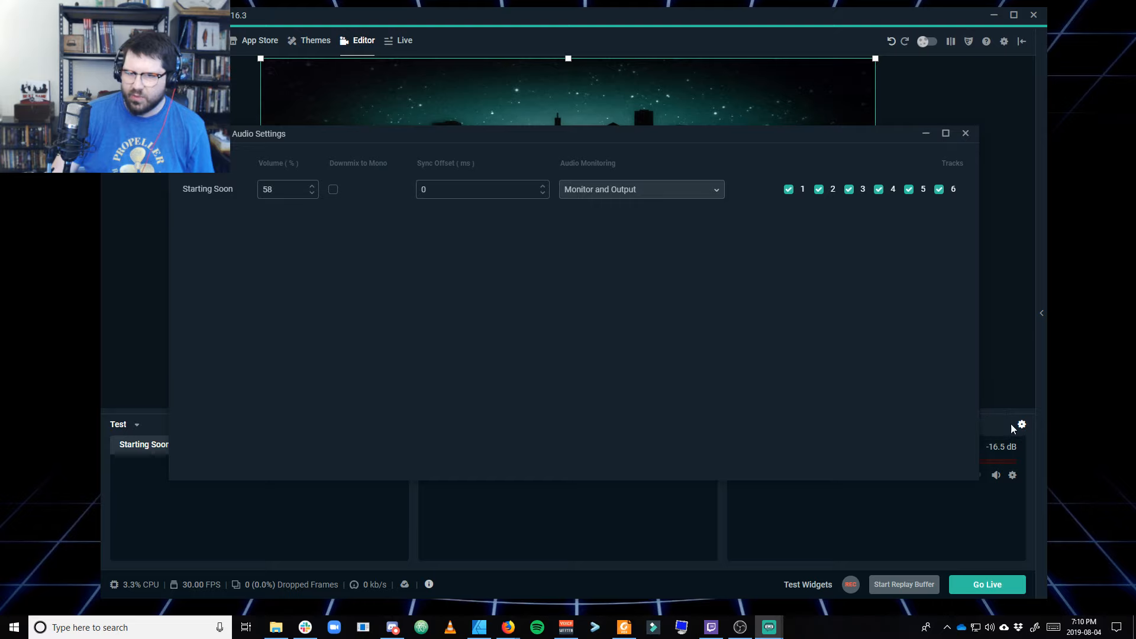
{"action": "left_click", "coordinate": [679, 197]}
{"action": "left_click", "coordinate": [655, 212]}
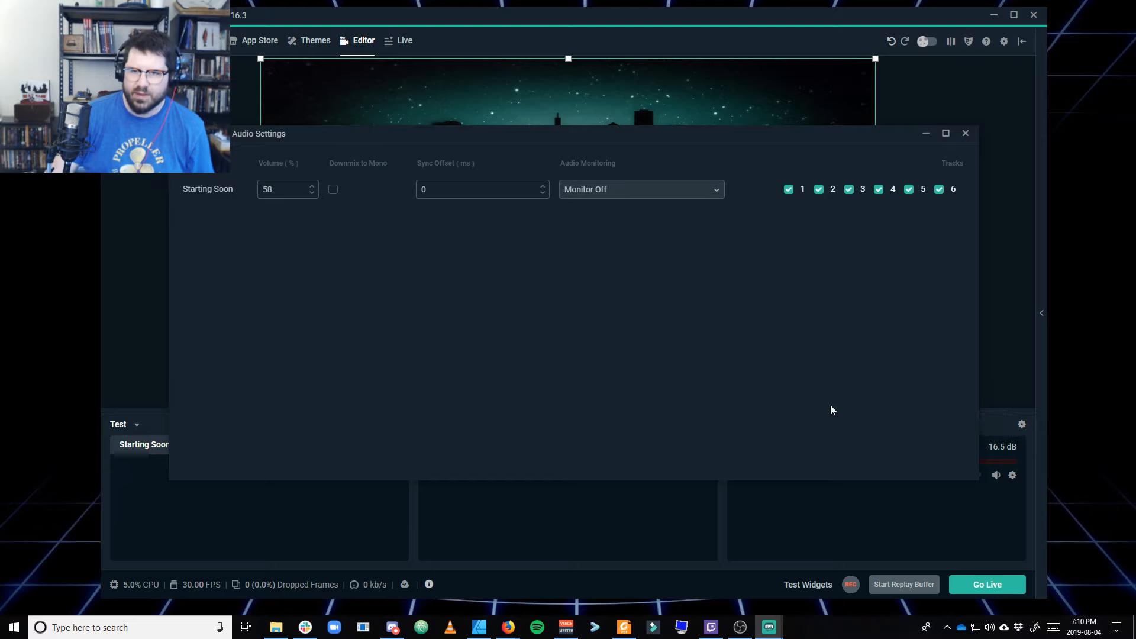
{"action": "left_click", "coordinate": [965, 133]}
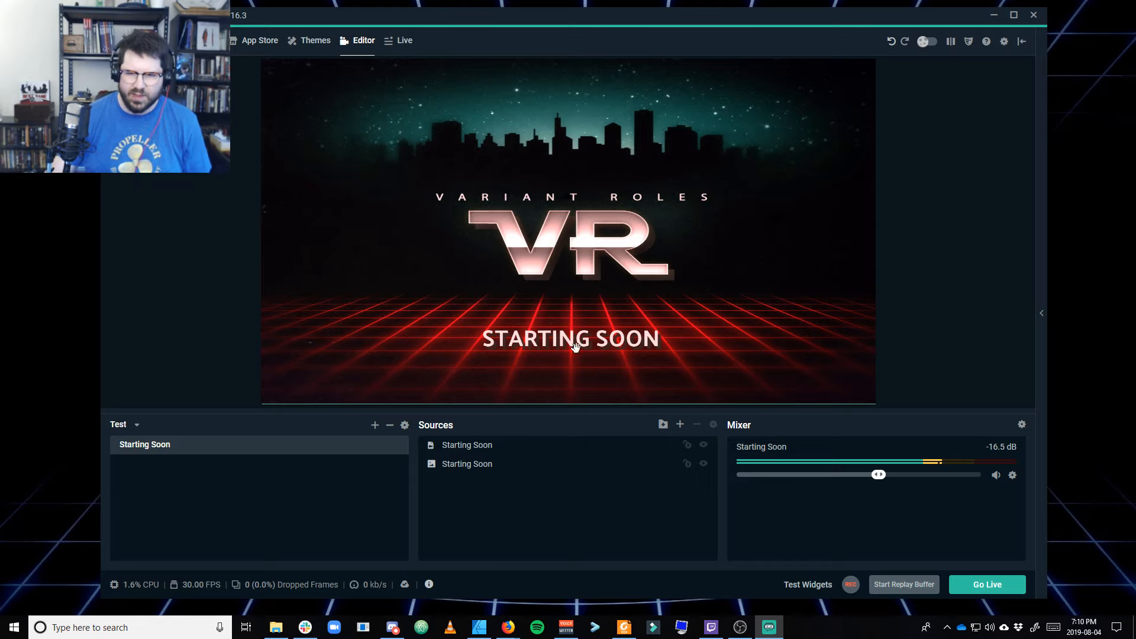
Add an Alertbox widget source named Alert Box to the Starting Soon scene, keeping its default settings
{"action": "left_click", "coordinate": [680, 425]}
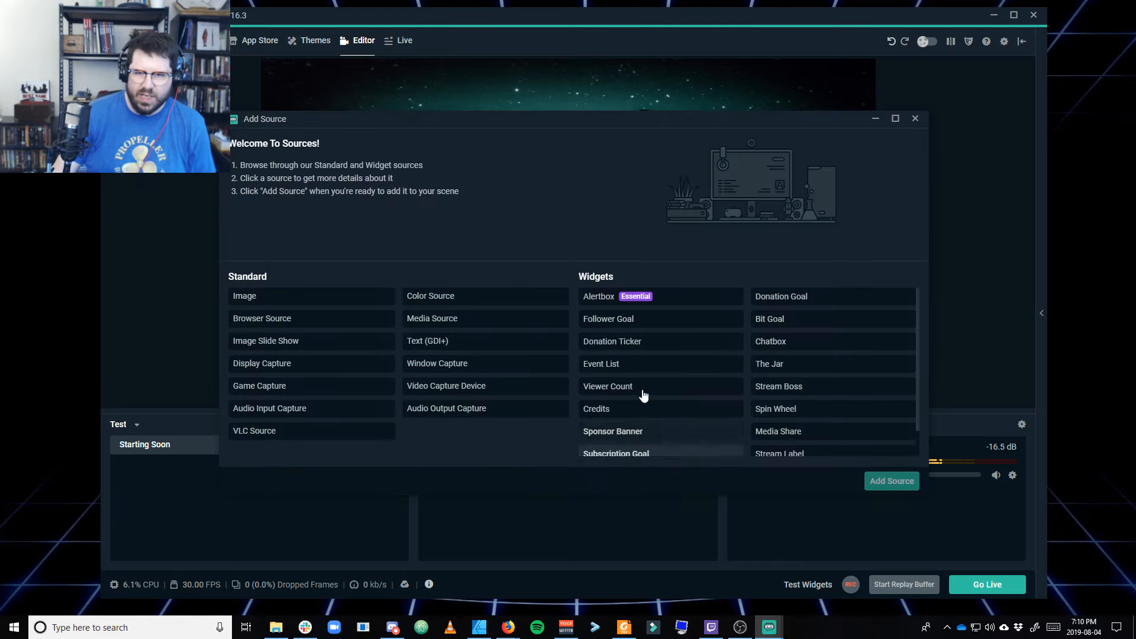
{"action": "left_click", "coordinate": [657, 296]}
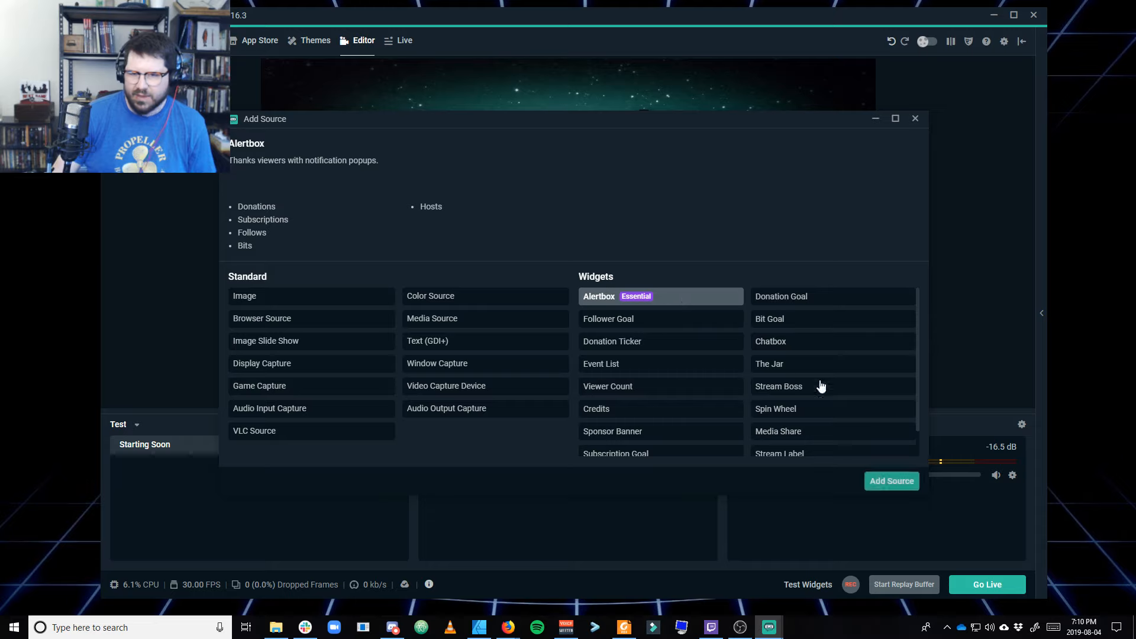
{"action": "left_click", "coordinate": [893, 481]}
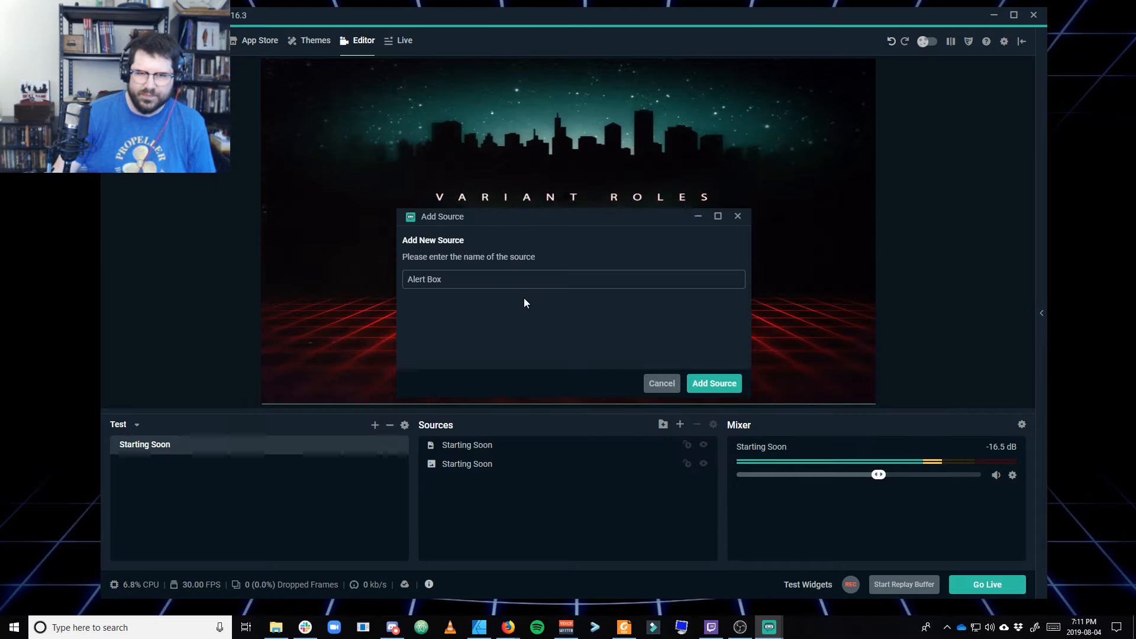
{"action": "left_click", "coordinate": [716, 385]}
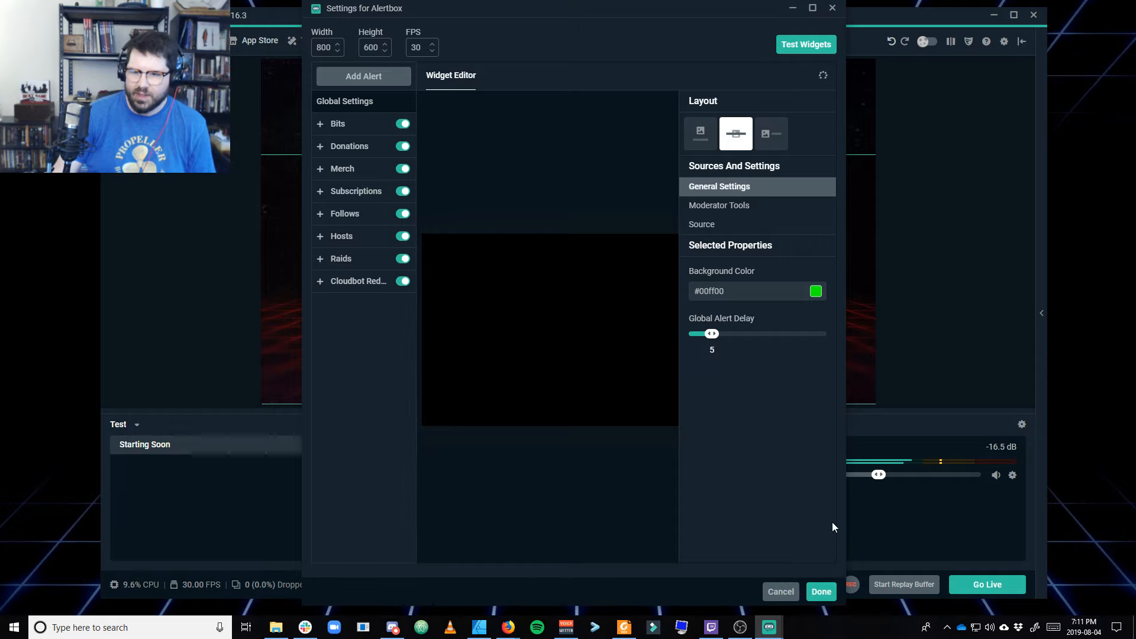
{"action": "left_click", "coordinate": [824, 594]}
Move the Alert Box to the canvas's upper right, flush with its top edge and about 1064 px from its left edge
{"action": "left_click_drag", "start_coordinate": [648, 202], "coordinate": [820, 208]}
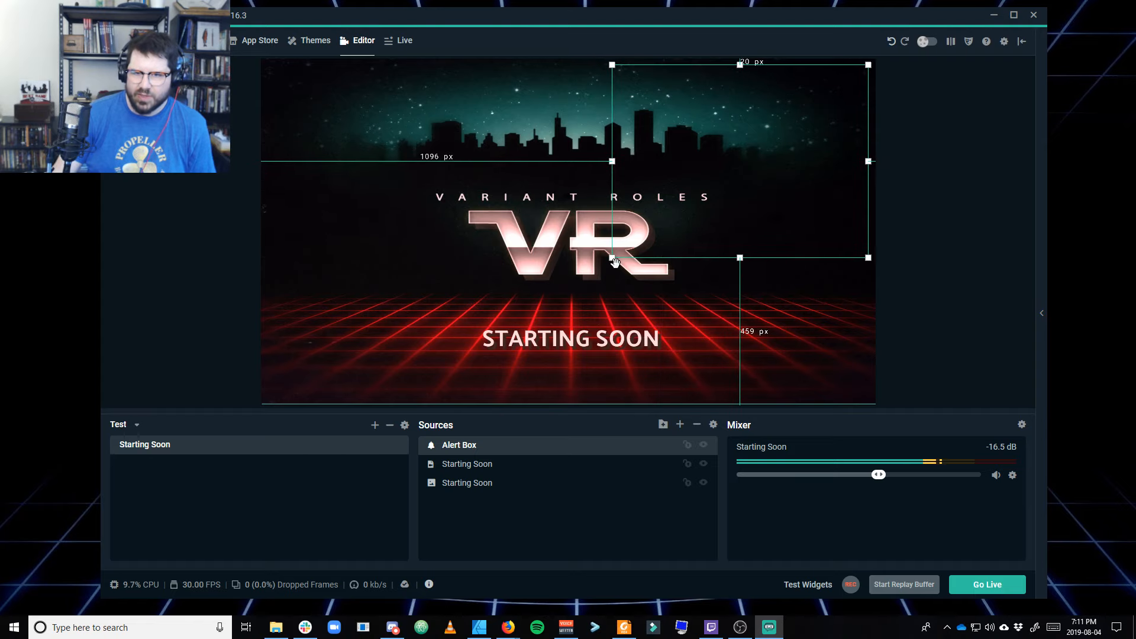
{"action": "mouse_move", "coordinate": [612, 258]}
{"action": "left_mouse_down"}
{"action": "mouse_move", "coordinate": [632, 232]}
{"action": "mouse_move", "coordinate": [615, 258]}
{"action": "left_mouse_up"}
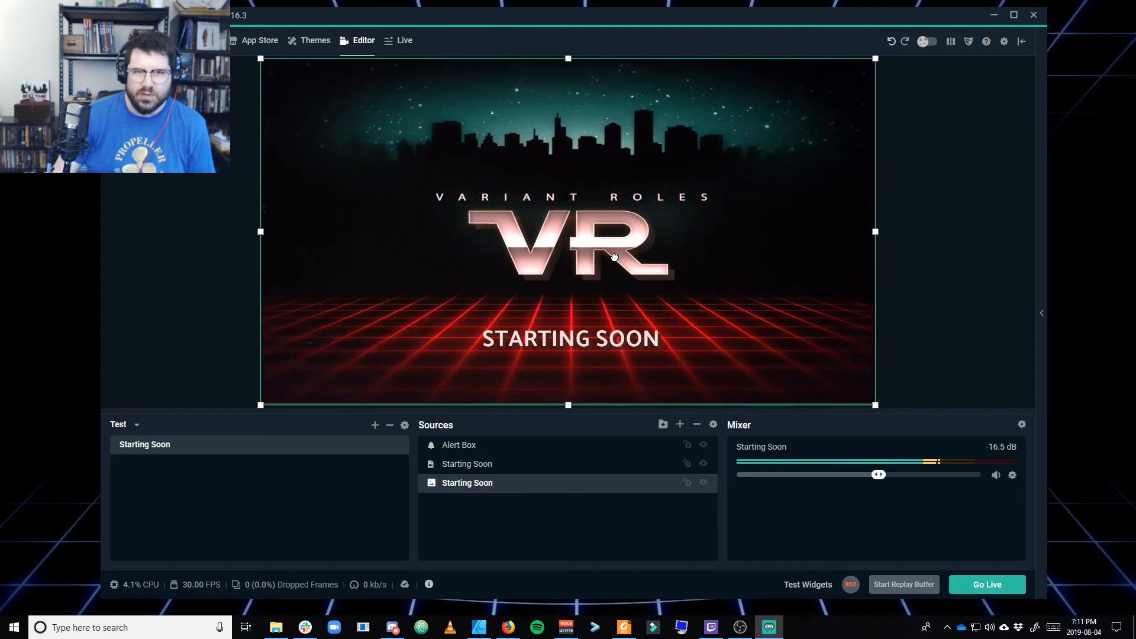
{"action": "left_click", "coordinate": [498, 468]}
{"action": "left_click", "coordinate": [495, 485]}
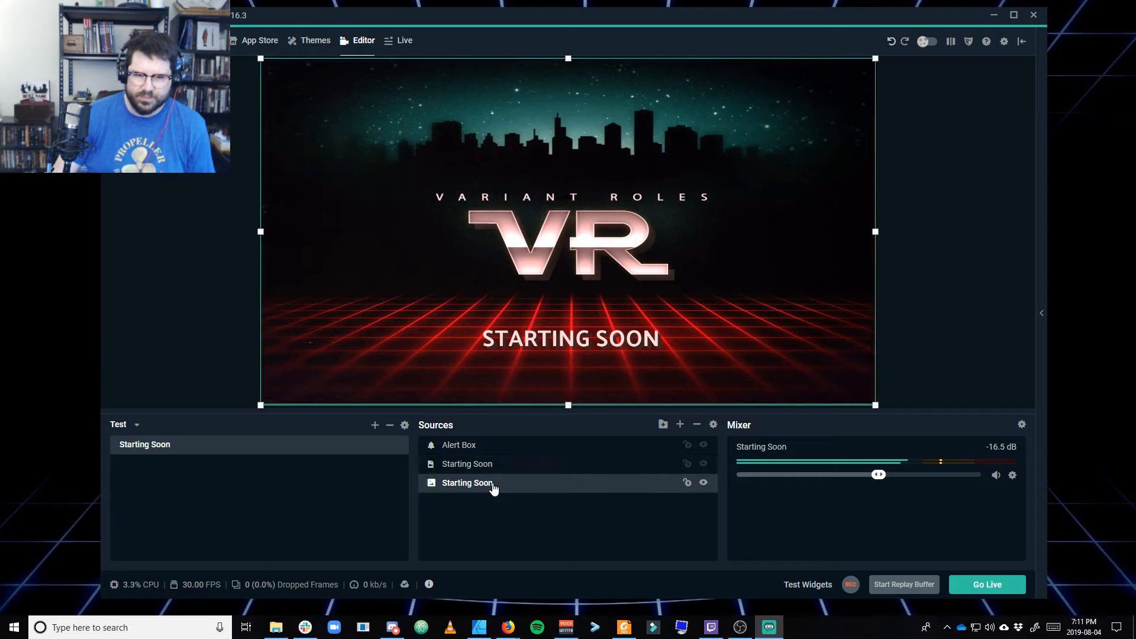
{"action": "left_click", "coordinate": [479, 451]}
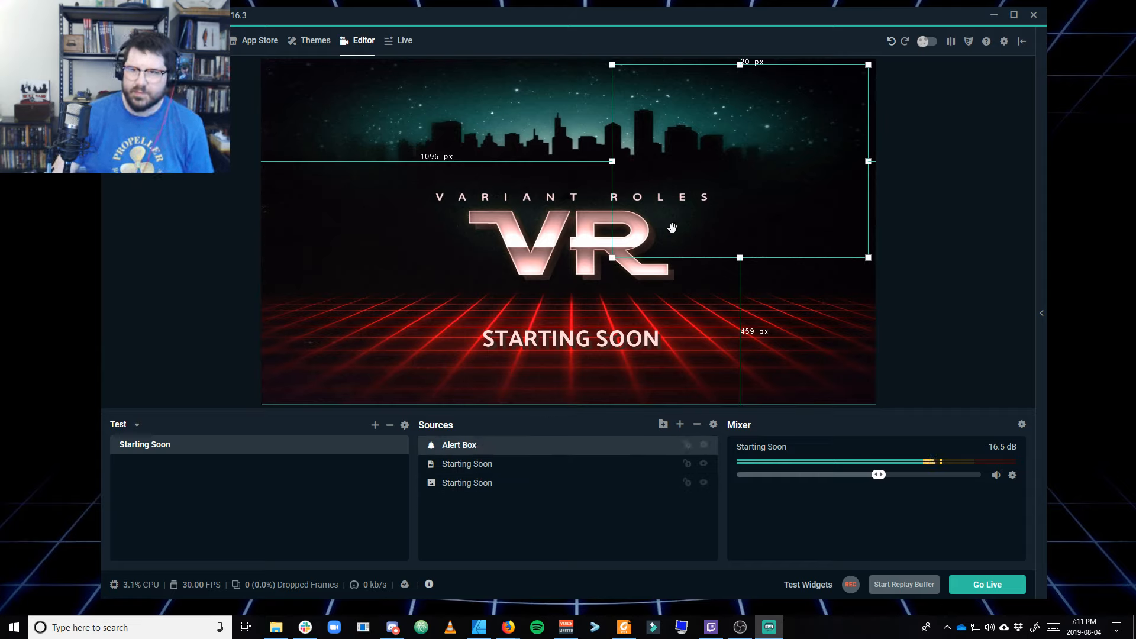
{"action": "left_click_drag", "start_coordinate": [709, 187], "coordinate": [686, 165]}
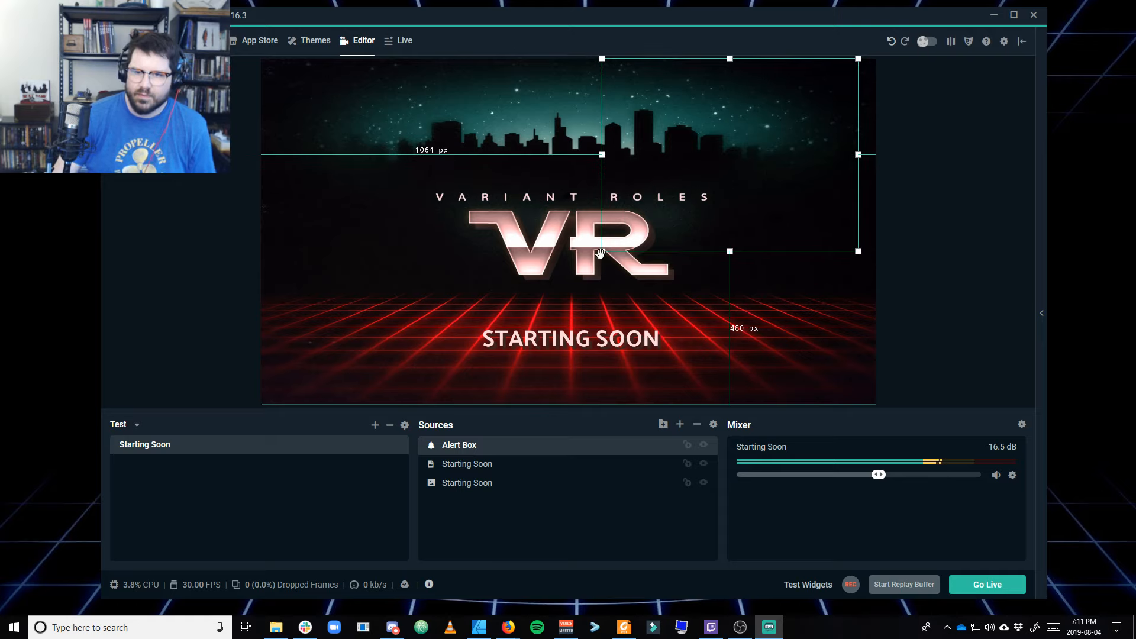
{"action": "left_click", "coordinate": [605, 248]}
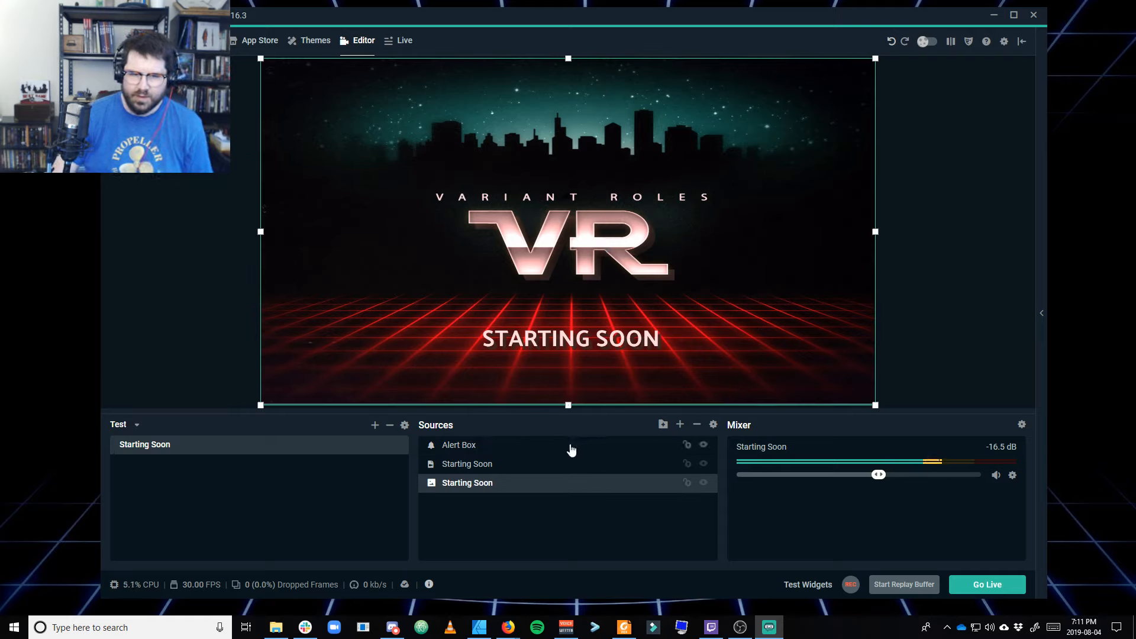
{"action": "left_click", "coordinate": [483, 453]}
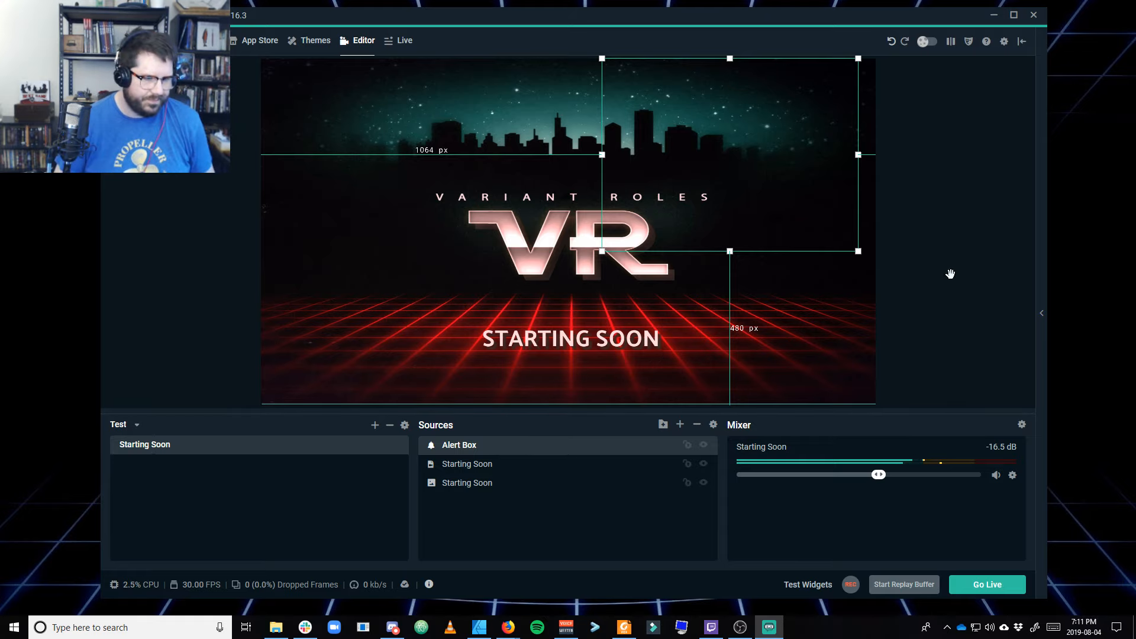
{"action": "left_click", "coordinate": [921, 261]}
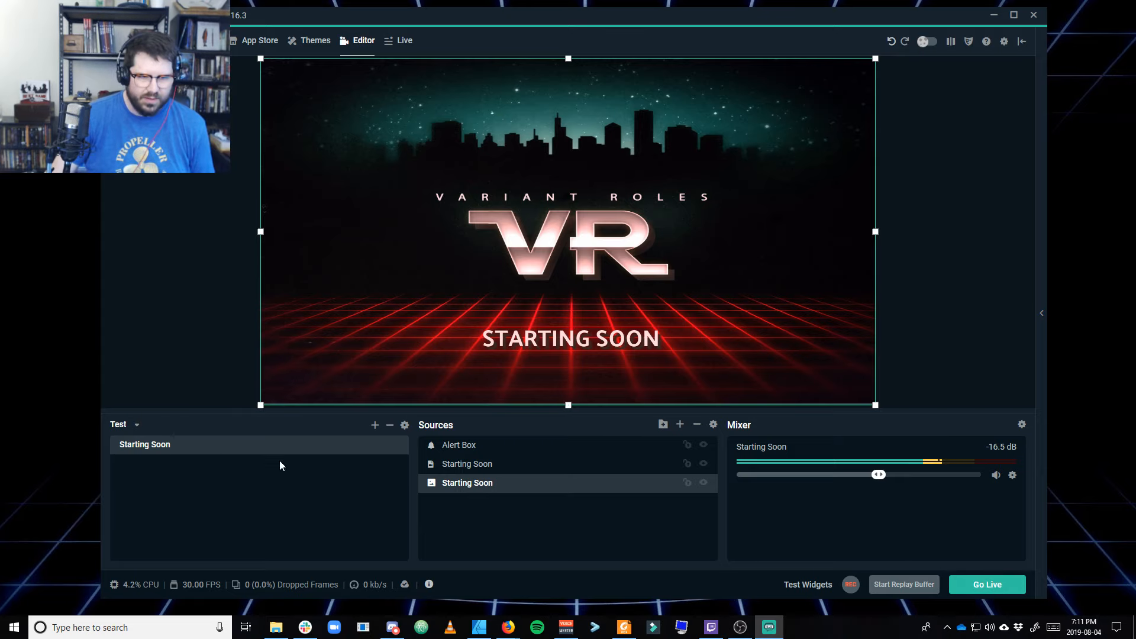
Create a new scene named Game
{"action": "left_click", "coordinate": [374, 425]}
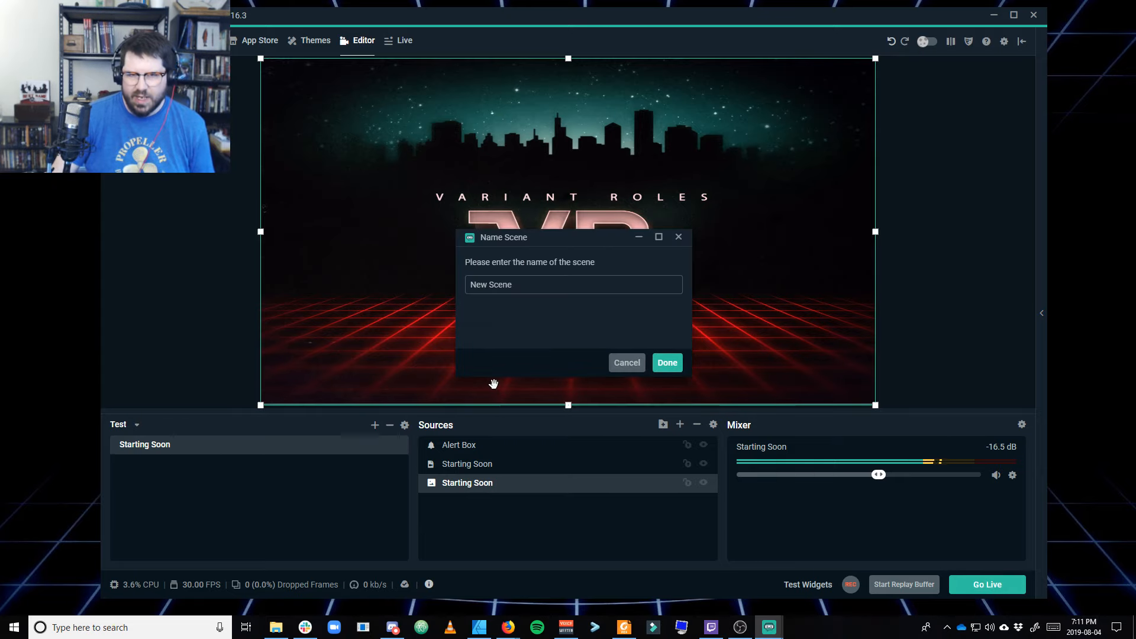
{"action": "left_click_drag", "start_coordinate": [534, 287], "coordinate": [395, 268]}
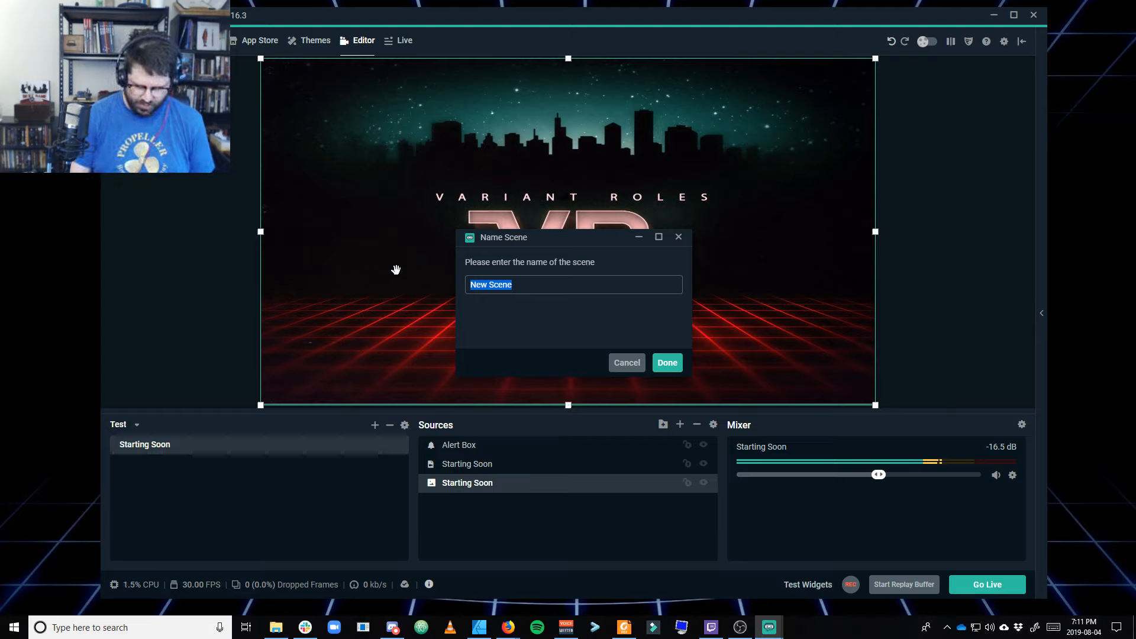
{"action": "type", "text": "Game"}
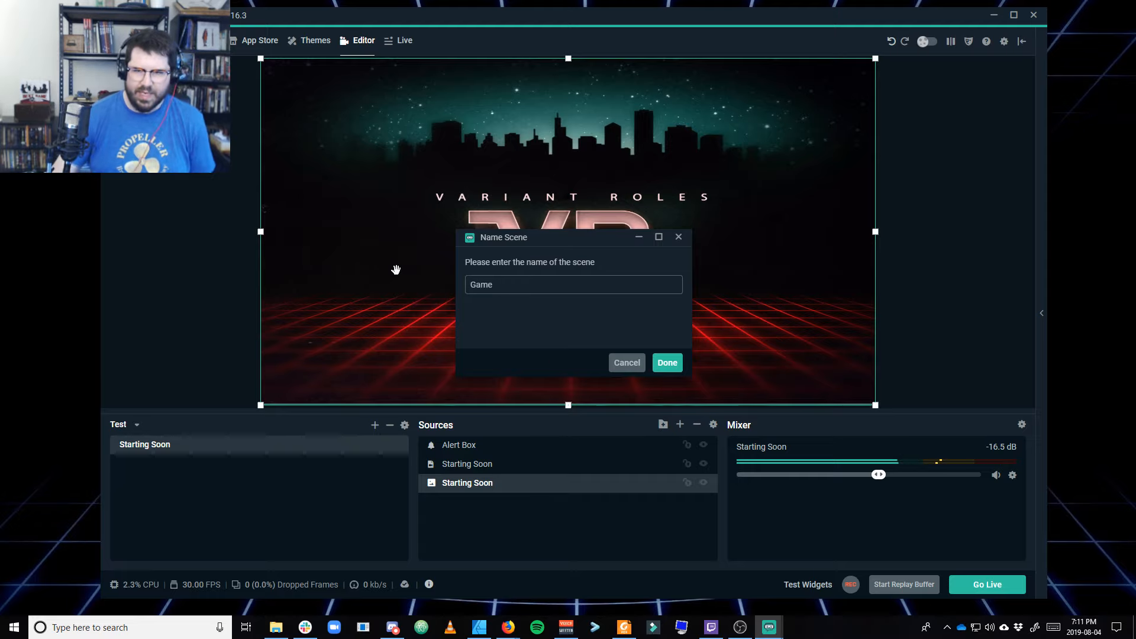
{"action": "left_click", "coordinate": [667, 362]}
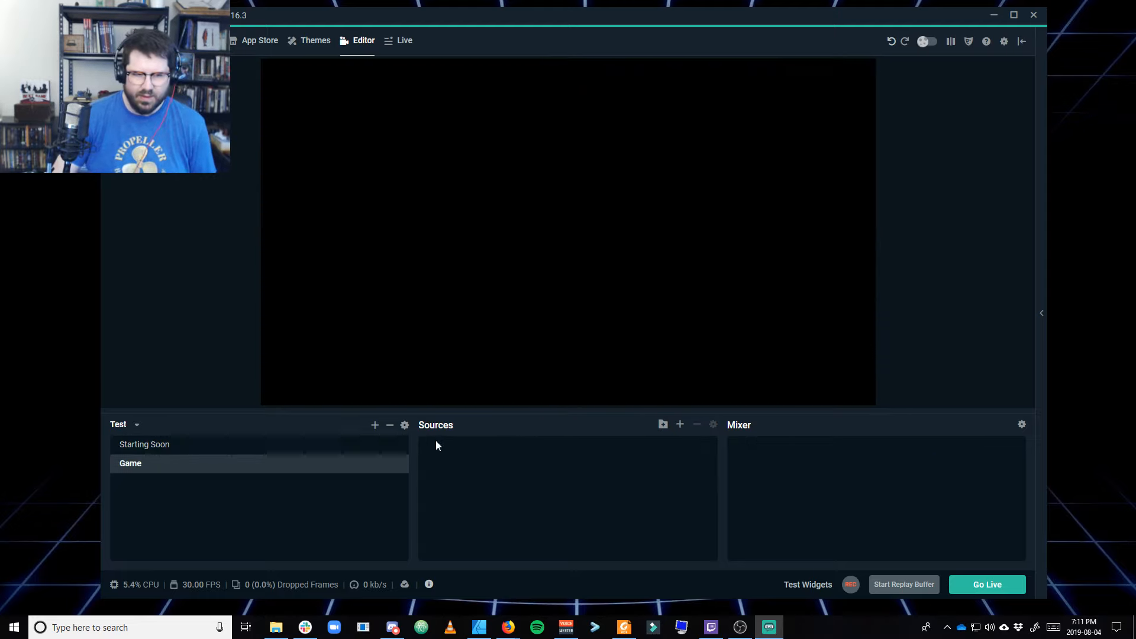
Add a new Image source named Background to the Game scene instead of reusing the existing one
{"action": "left_click", "coordinate": [681, 425]}
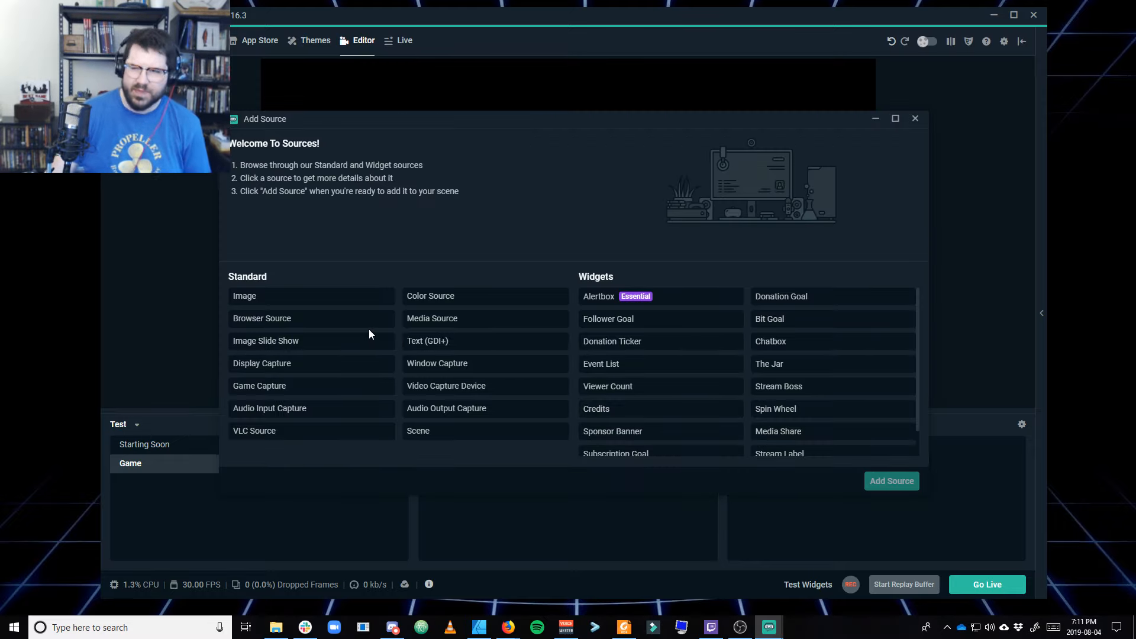
{"action": "left_click", "coordinate": [299, 296]}
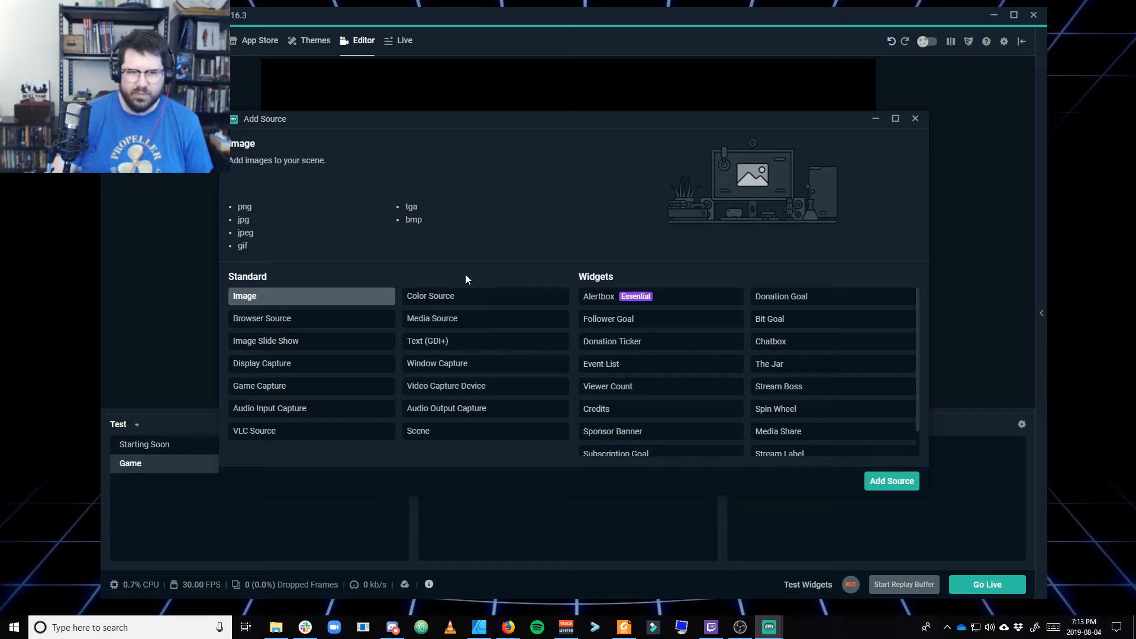
{"action": "left_click", "coordinate": [892, 482]}
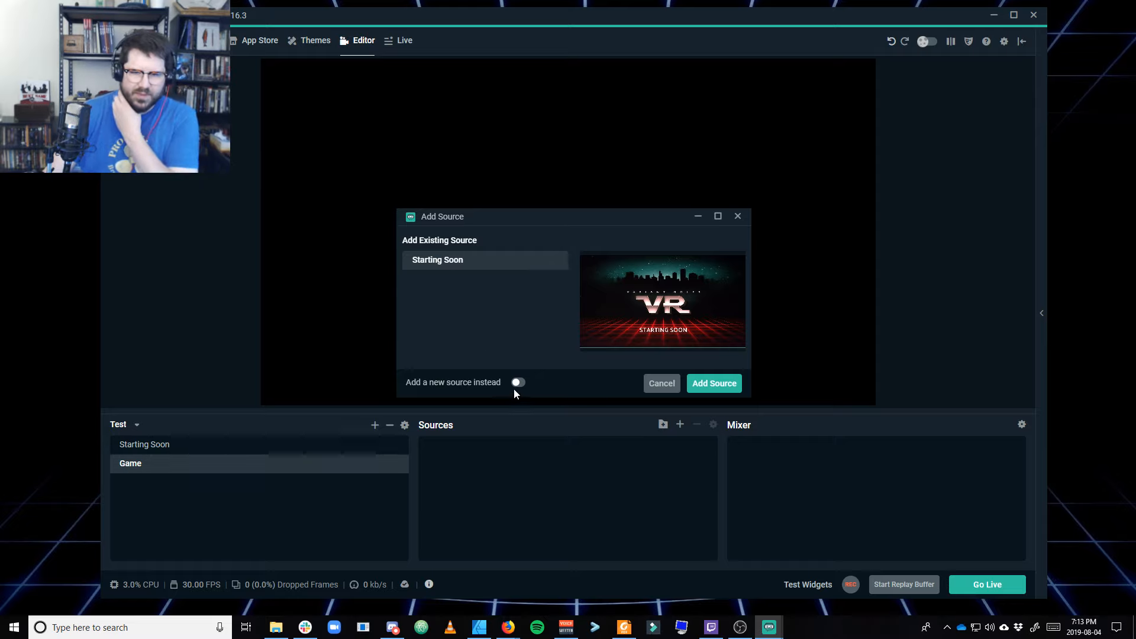
{"action": "left_click_drag", "start_coordinate": [554, 224], "coordinate": [522, 192]}
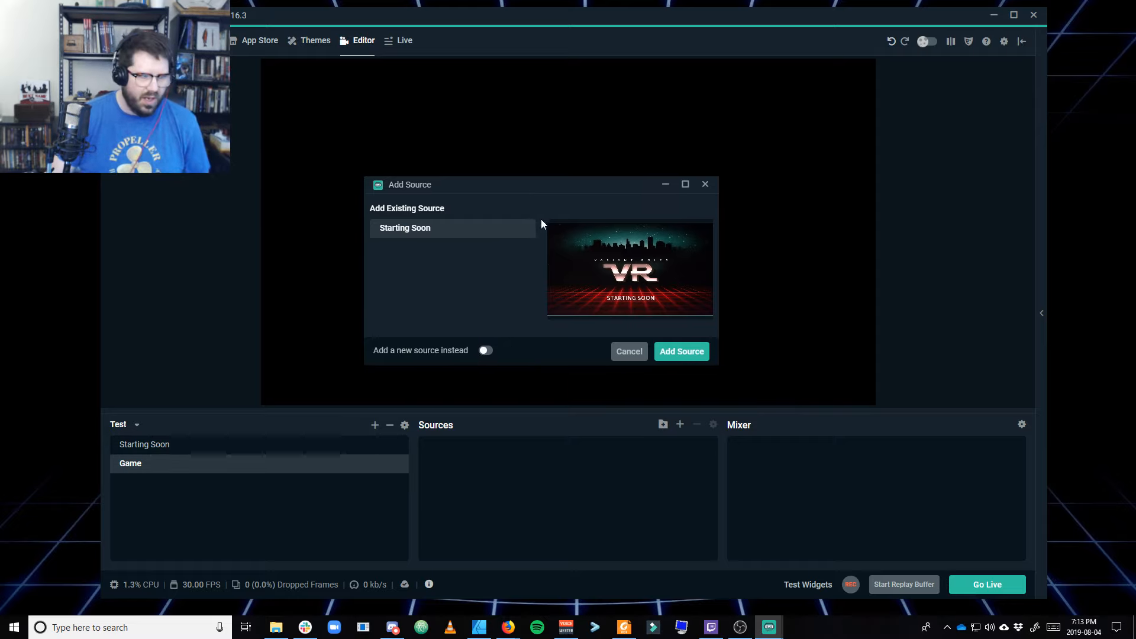
{"action": "left_click", "coordinate": [485, 351]}
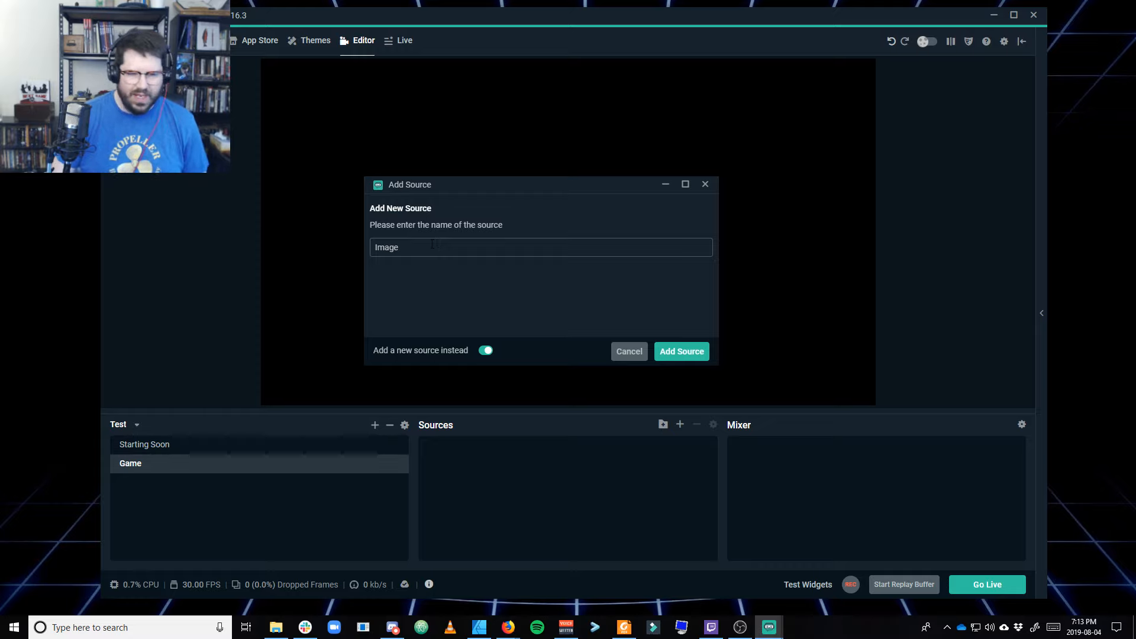
{"action": "key", "text": "ctrl+a"}
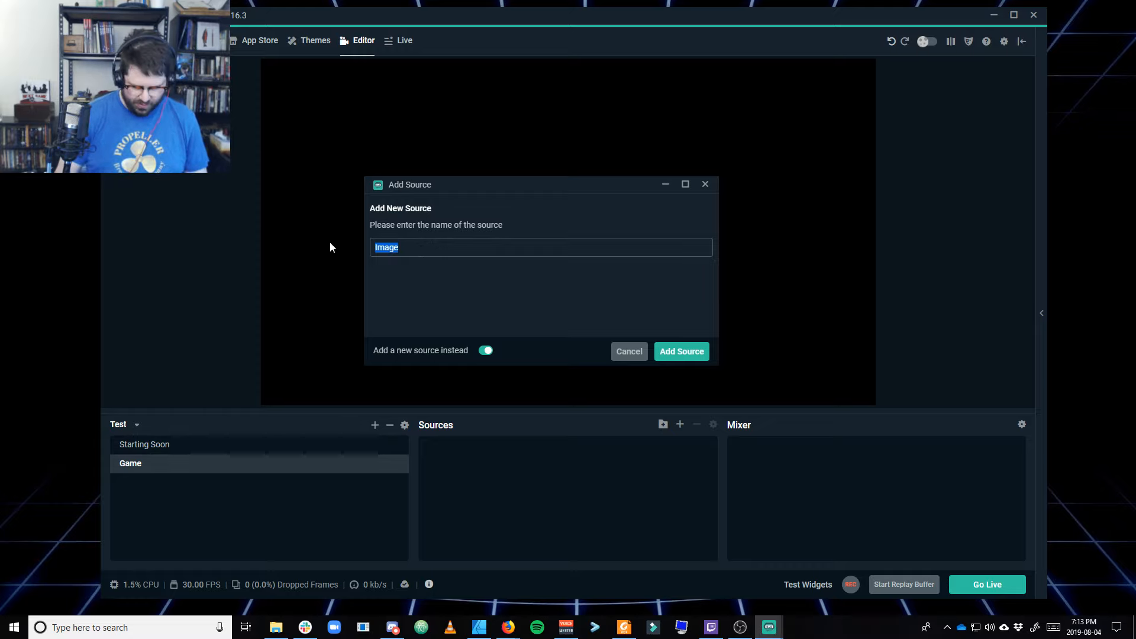
{"action": "type", "text": "Background"}
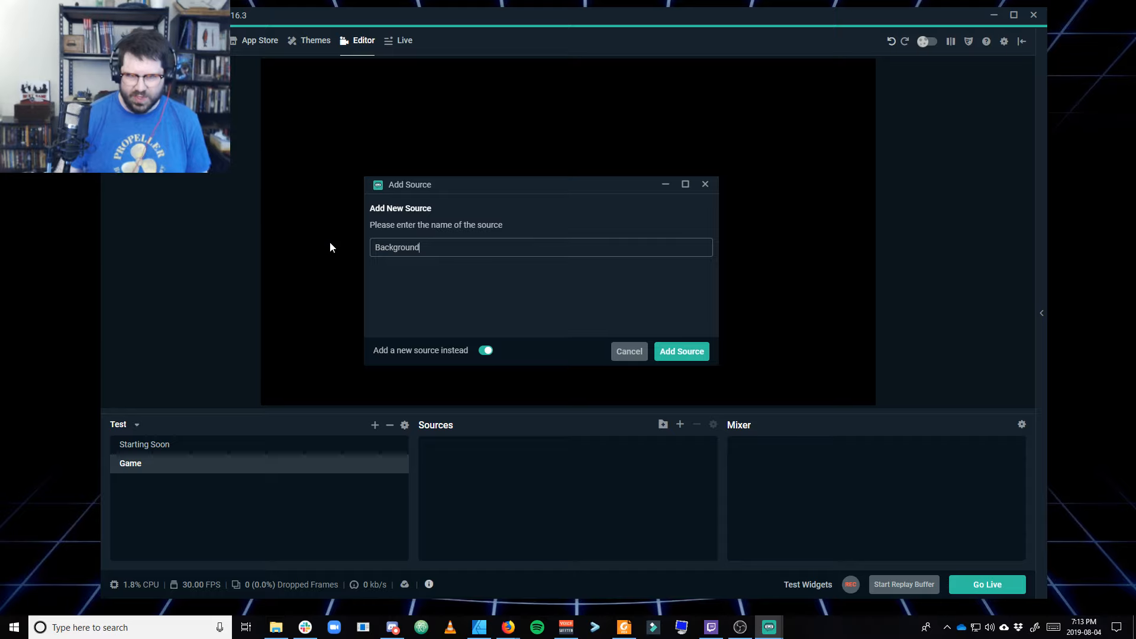
{"action": "left_click", "coordinate": [669, 354]}
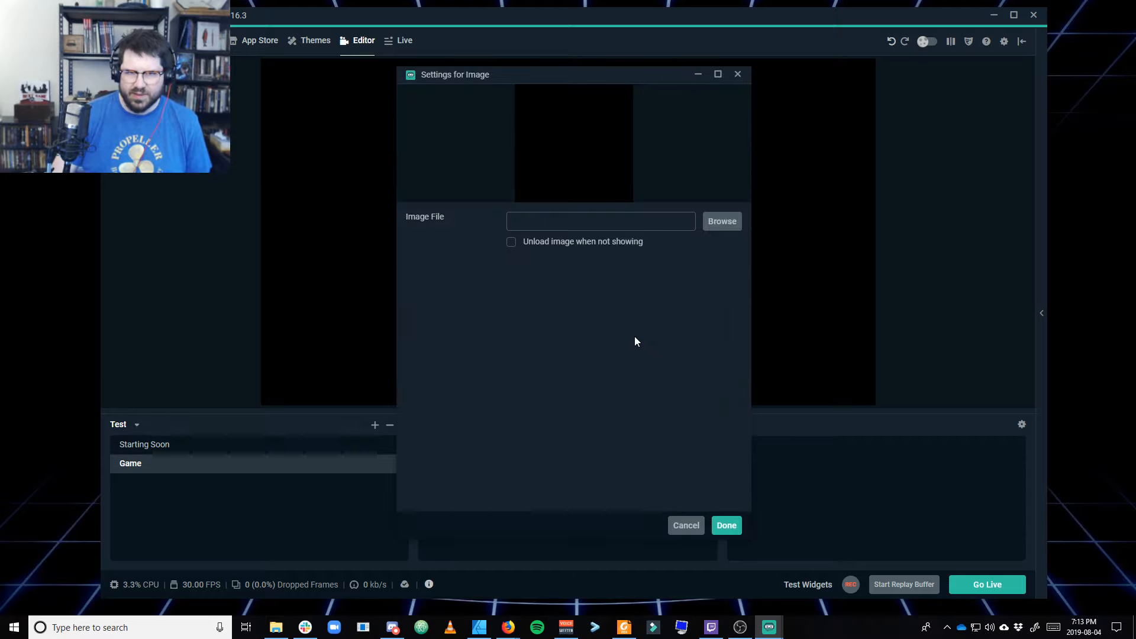
{"action": "left_click", "coordinate": [722, 223]}
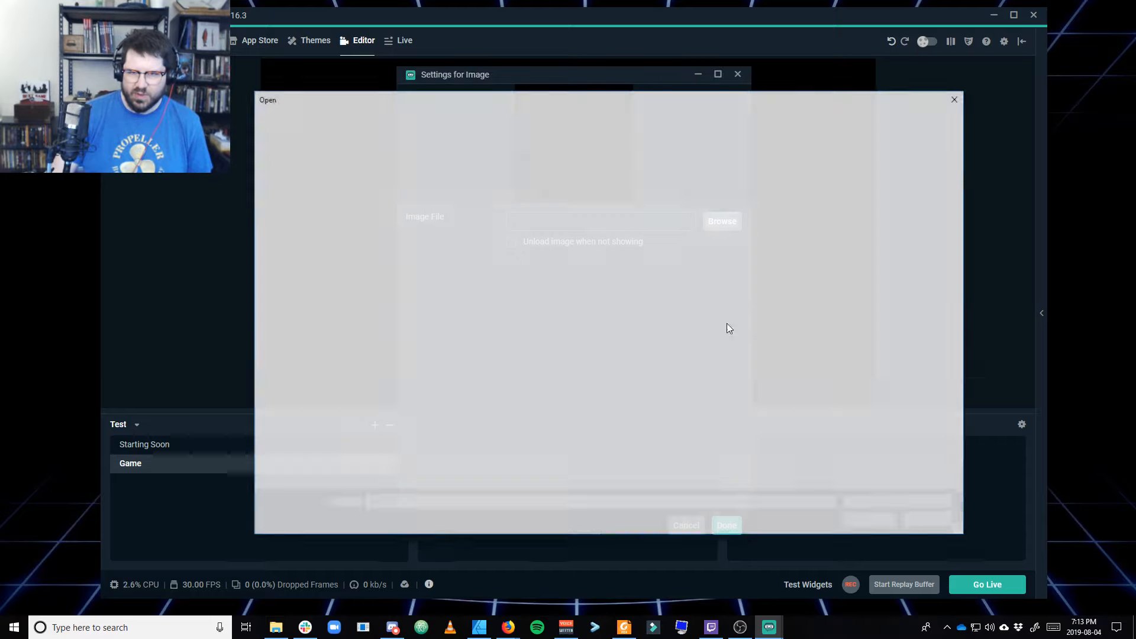
{"action": "left_click", "coordinate": [444, 208]}
{"action": "double_click", "coordinate": [443, 208]}
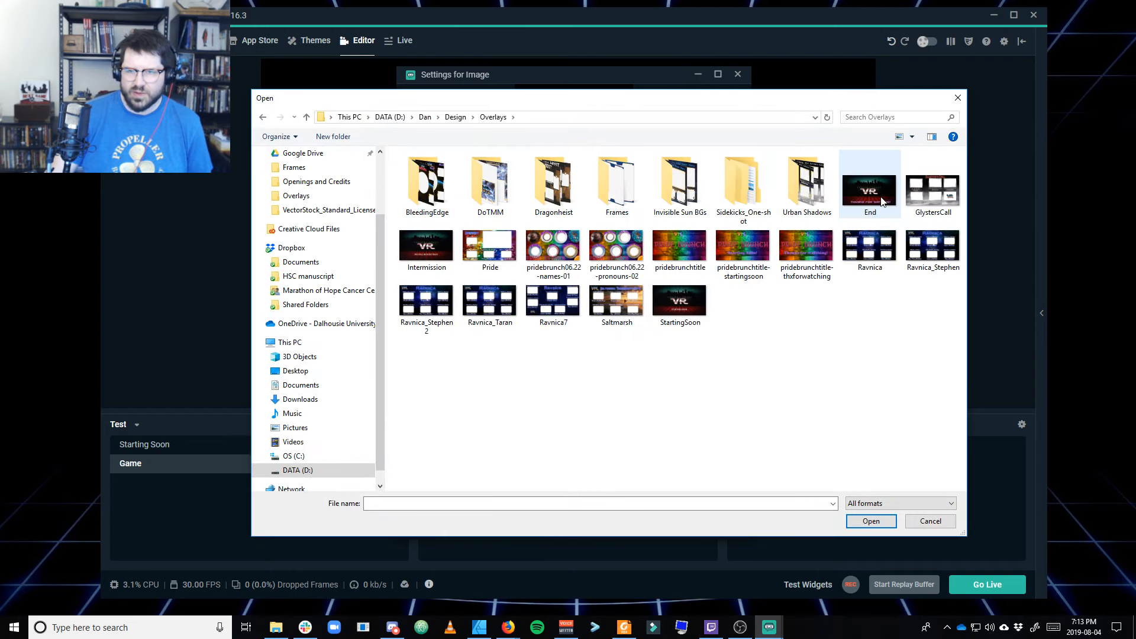
{"action": "double_click", "coordinate": [431, 181]}
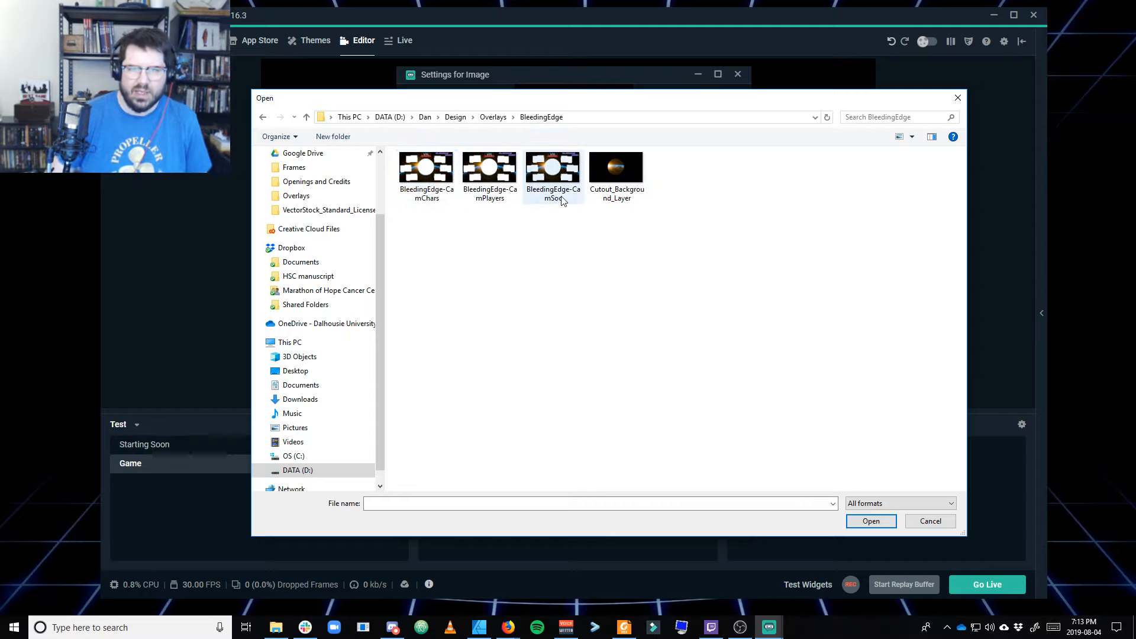
{"action": "left_click", "coordinate": [931, 520]}
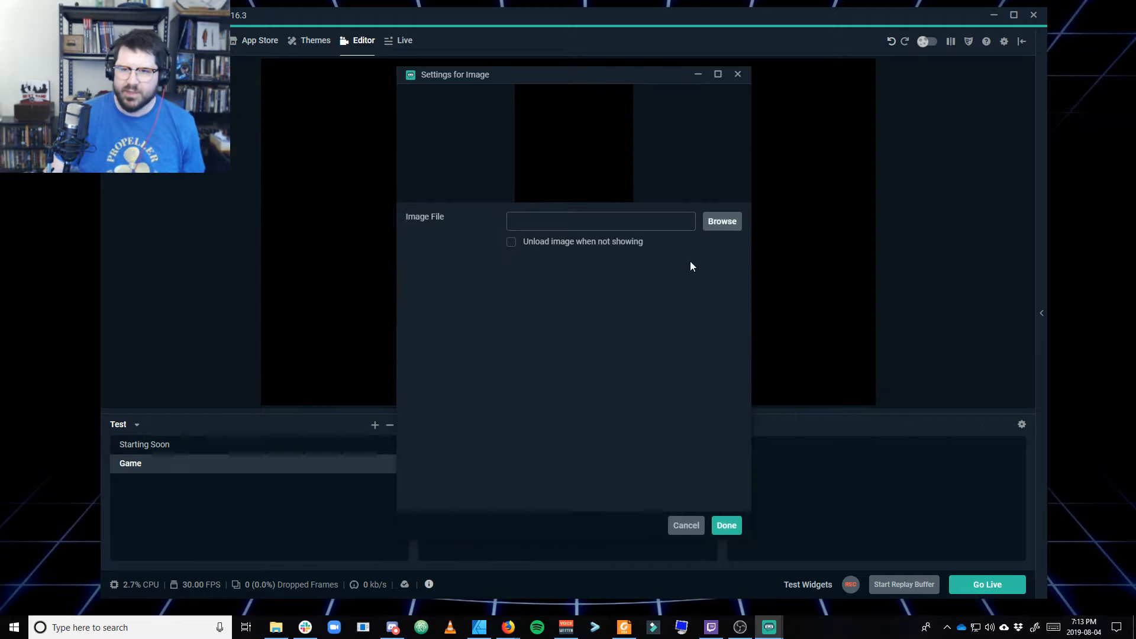
Load Ravnica.png from the Design\Overlays folder as the Background source's image and accept the settings
{"action": "left_click", "coordinate": [723, 221]}
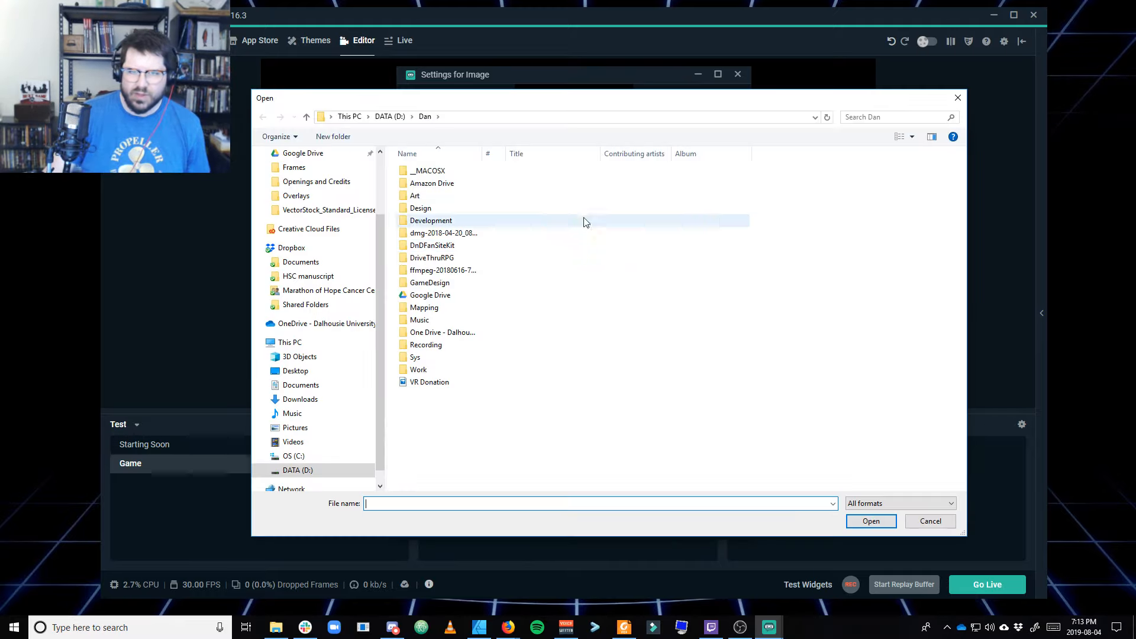
{"action": "double_click", "coordinate": [444, 210]}
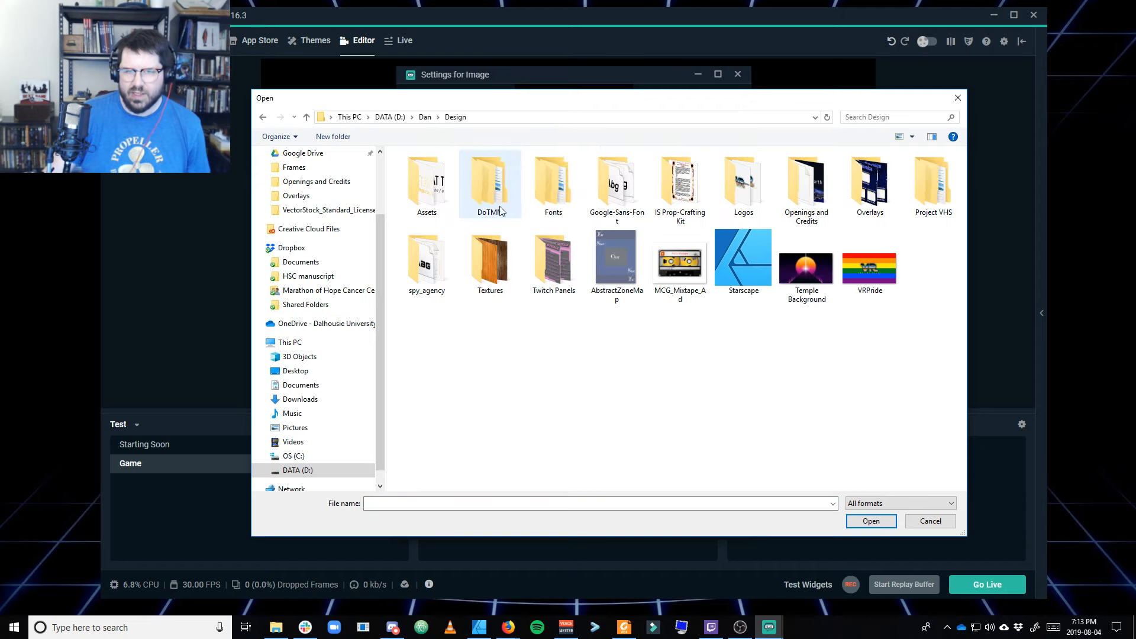
{"action": "double_click", "coordinate": [869, 184]}
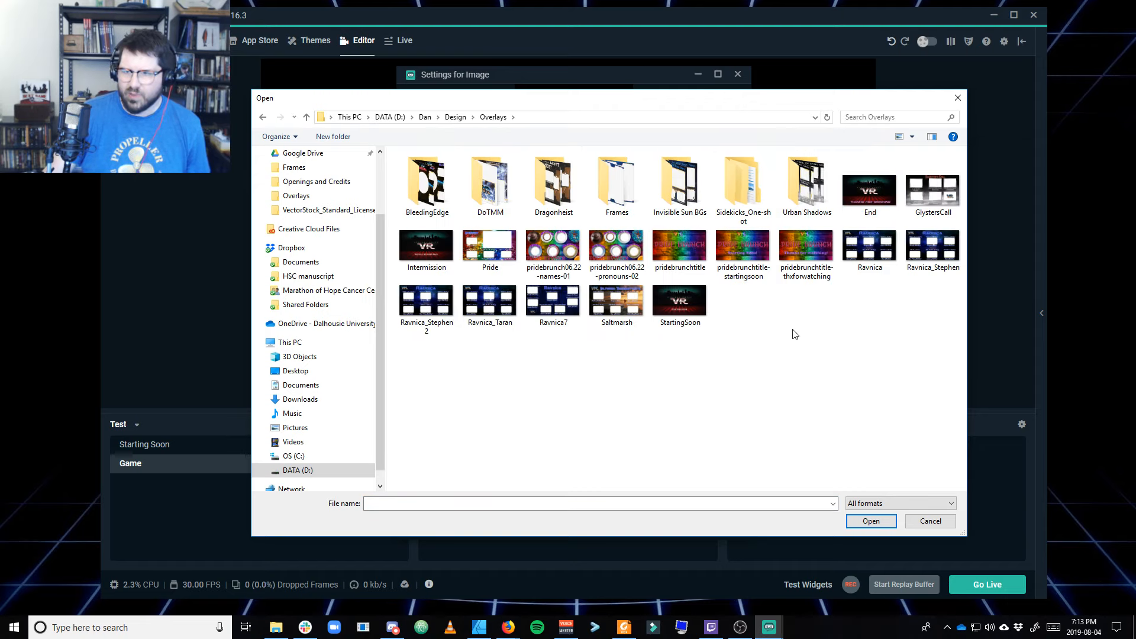
{"action": "left_click", "coordinate": [871, 245]}
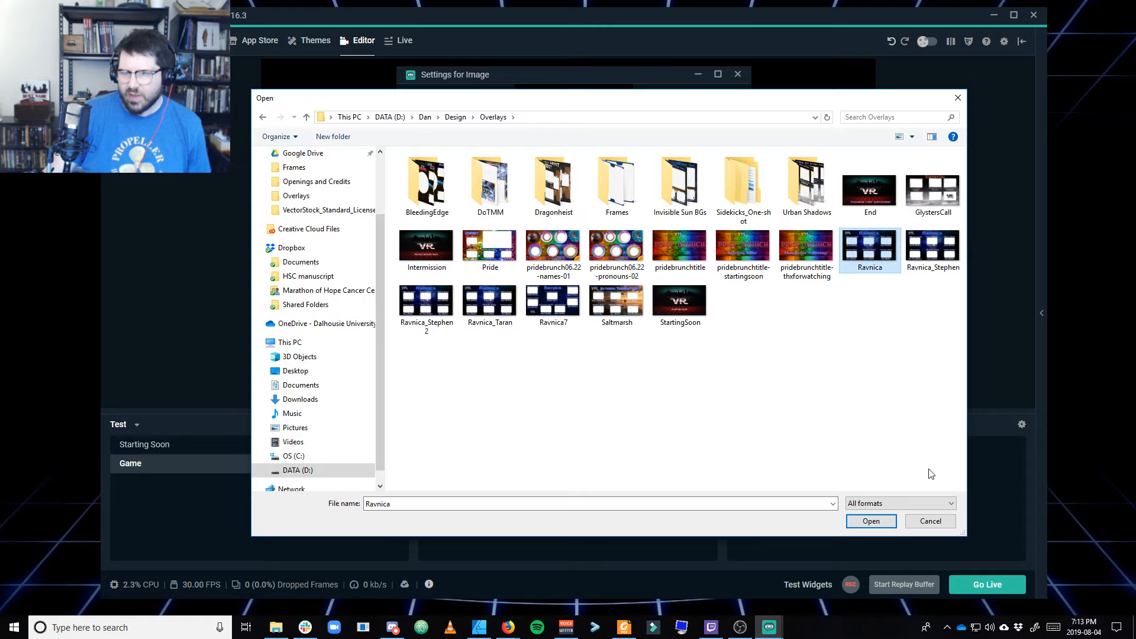
{"action": "left_click", "coordinate": [874, 522]}
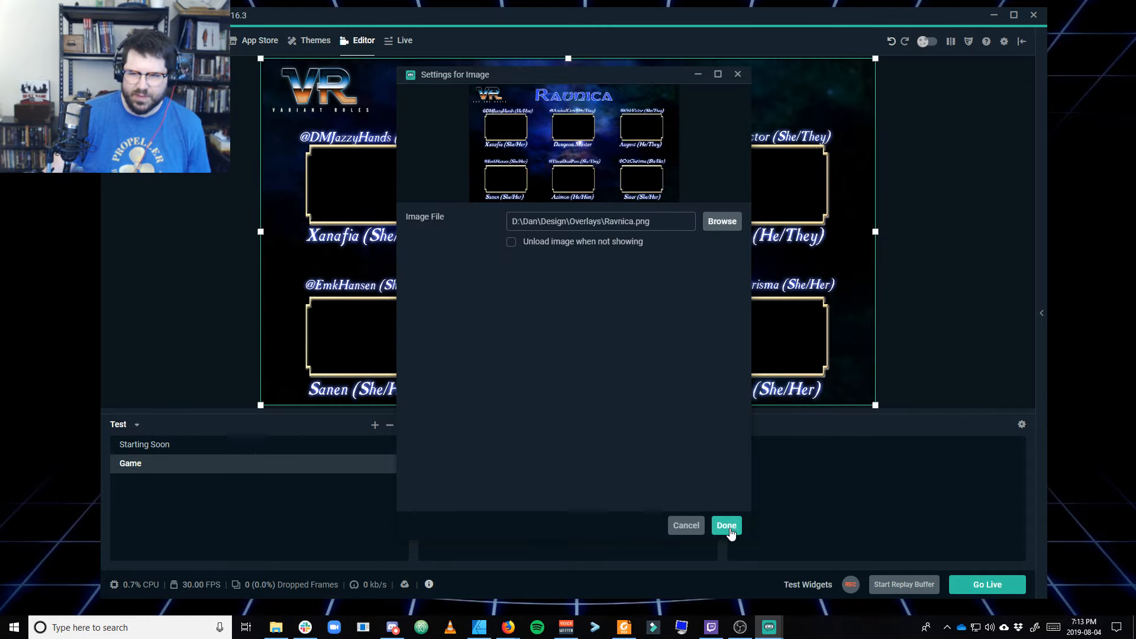
{"action": "left_click", "coordinate": [727, 525]}
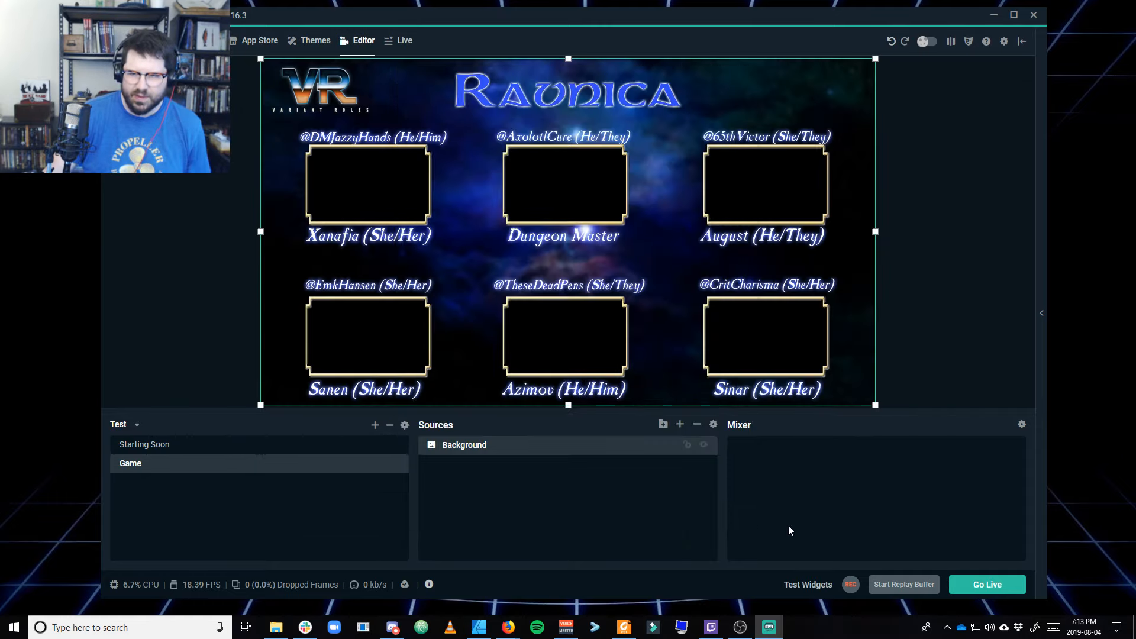
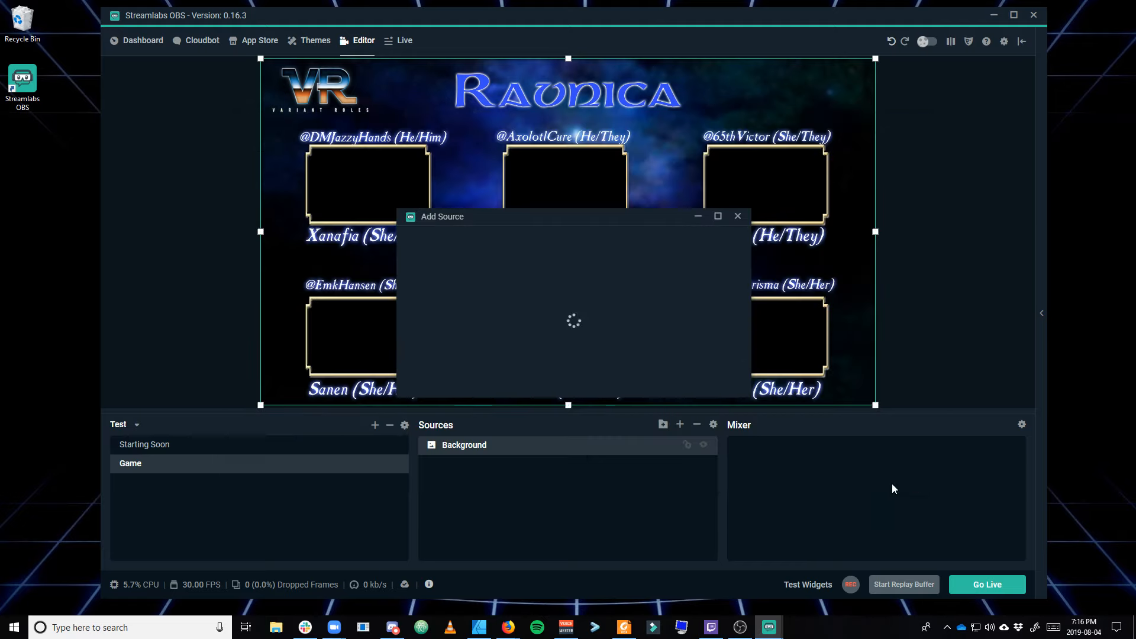
Add a new Window Capture source named Zoom 1 to the Game scene
{"action": "left_click_drag", "start_coordinate": [524, 286], "coordinate": [297, 244]}
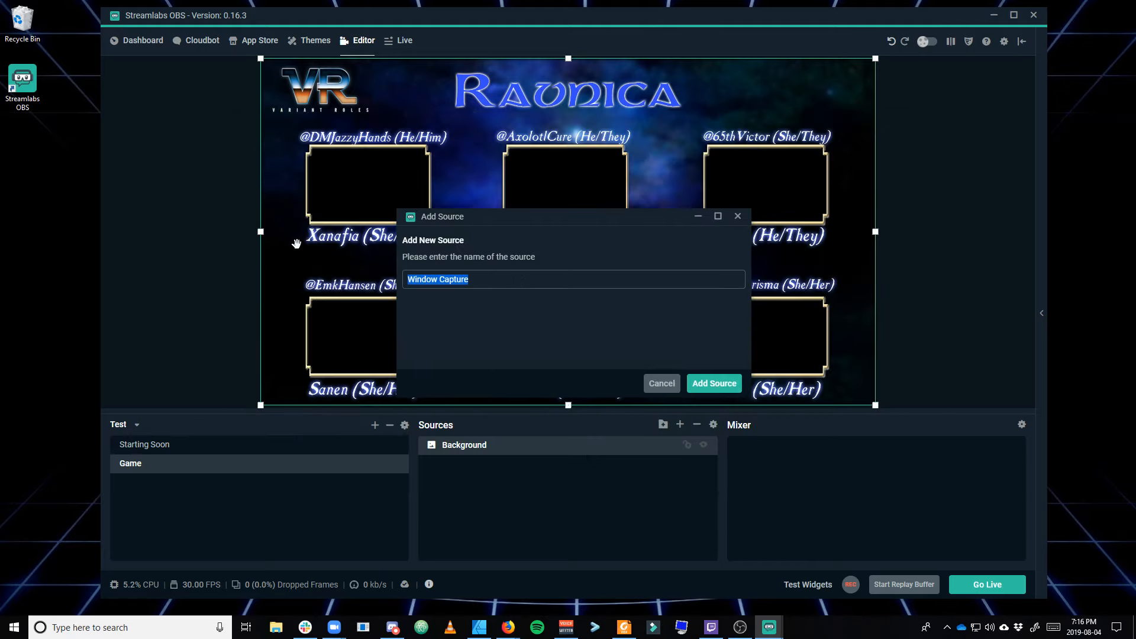
{"action": "type", "text": "Zoom 1"}
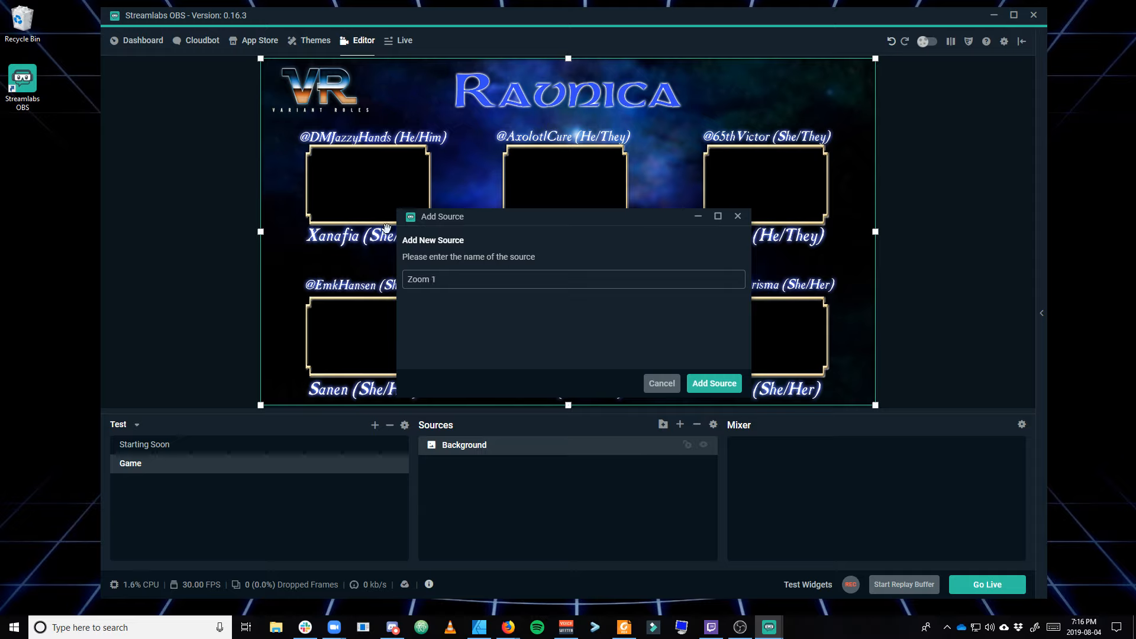
{"action": "left_click", "coordinate": [712, 384]}
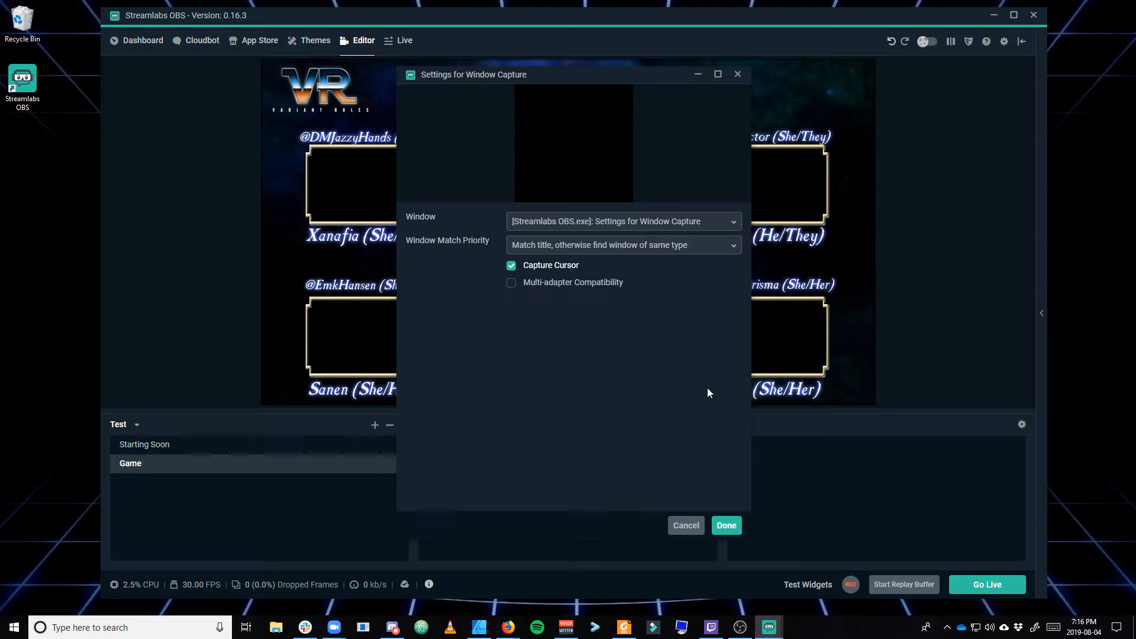
Capture the Zoom meeting window, match by title or otherwise same executable, and turn off cursor capture
{"action": "left_click", "coordinate": [580, 223]}
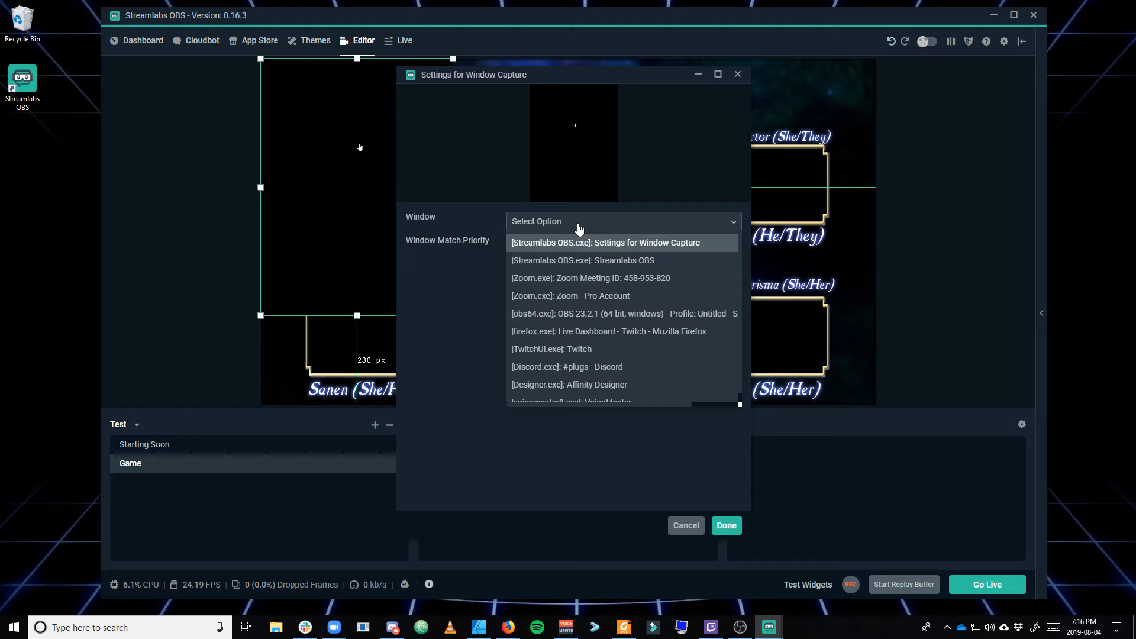
{"action": "left_click", "coordinate": [586, 279]}
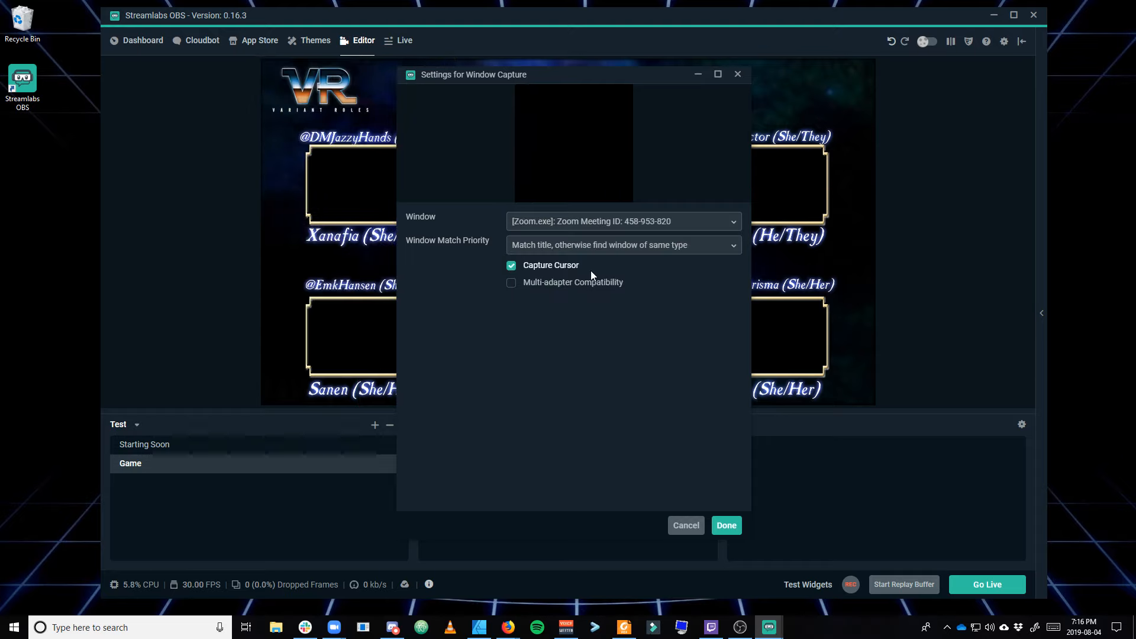
{"action": "left_click", "coordinate": [589, 247]}
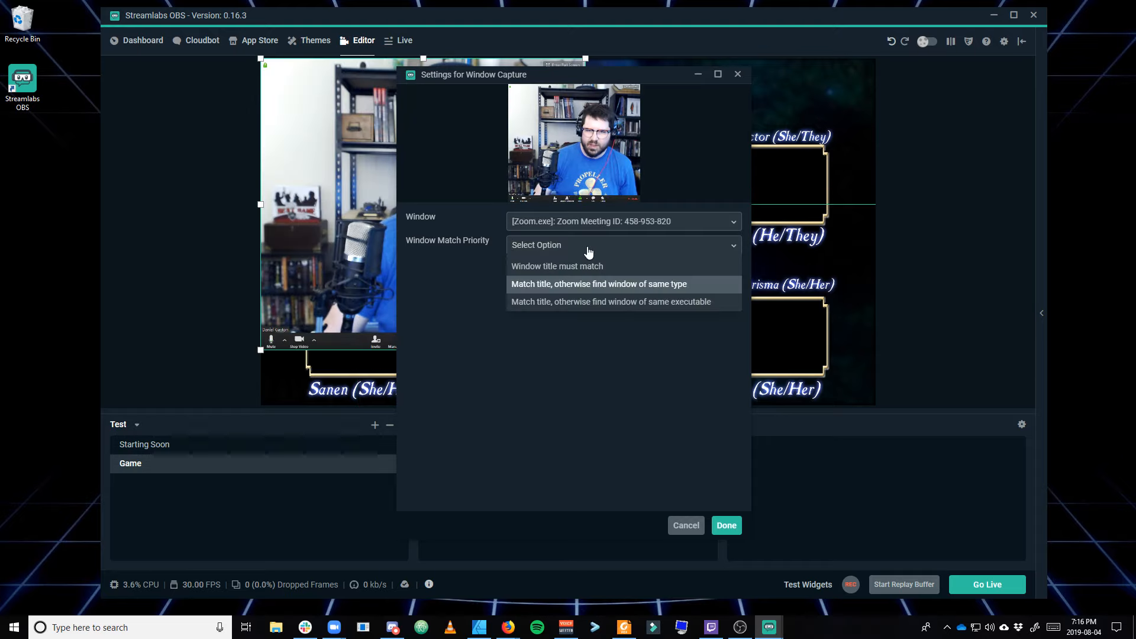
{"action": "left_click", "coordinate": [585, 302]}
{"action": "left_click", "coordinate": [601, 247]}
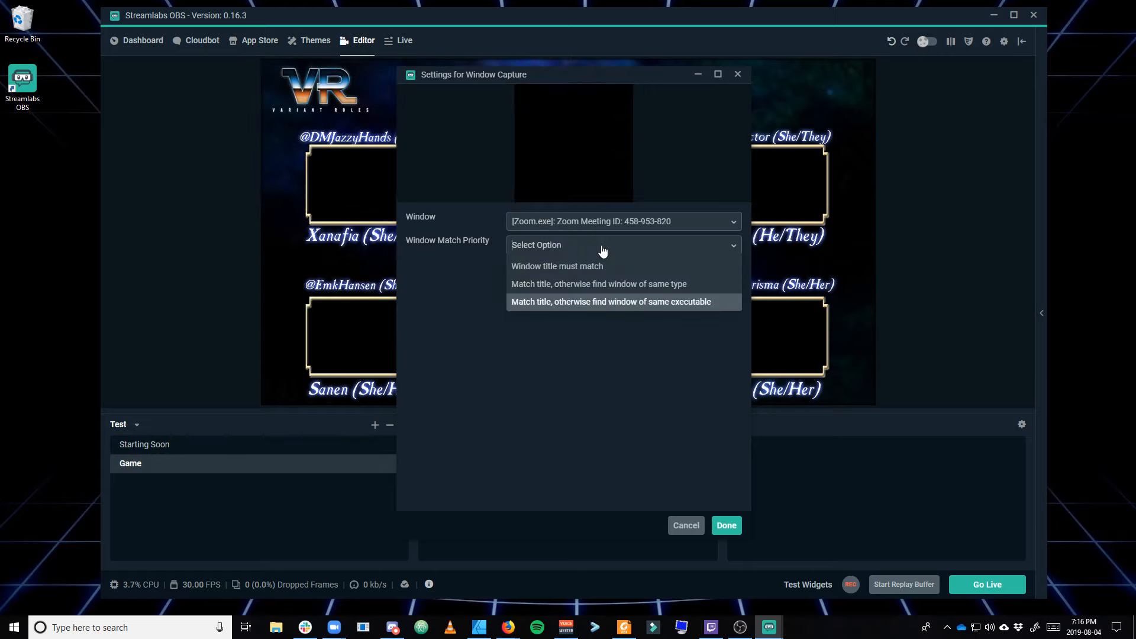
{"action": "left_click", "coordinate": [605, 302]}
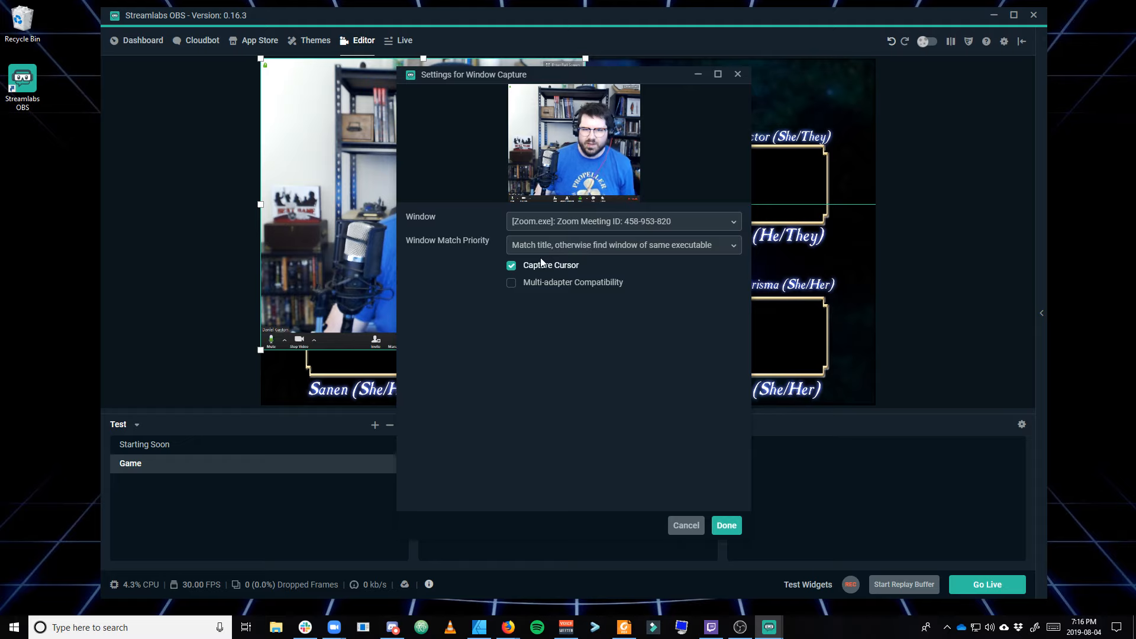
{"action": "left_click", "coordinate": [511, 265]}
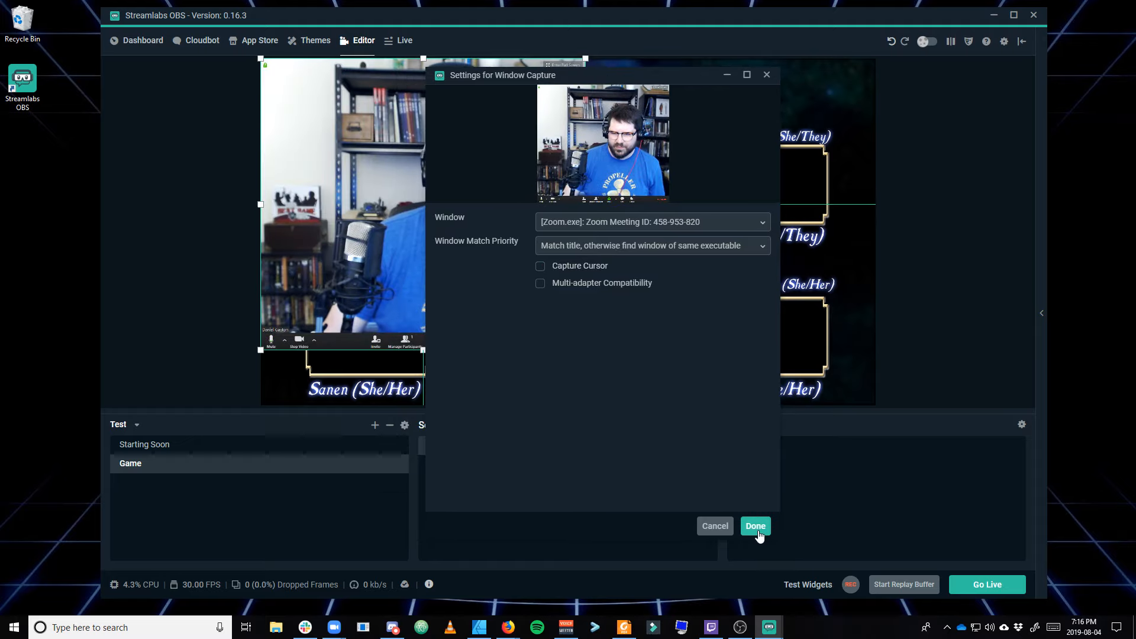
{"action": "left_click", "coordinate": [758, 528]}
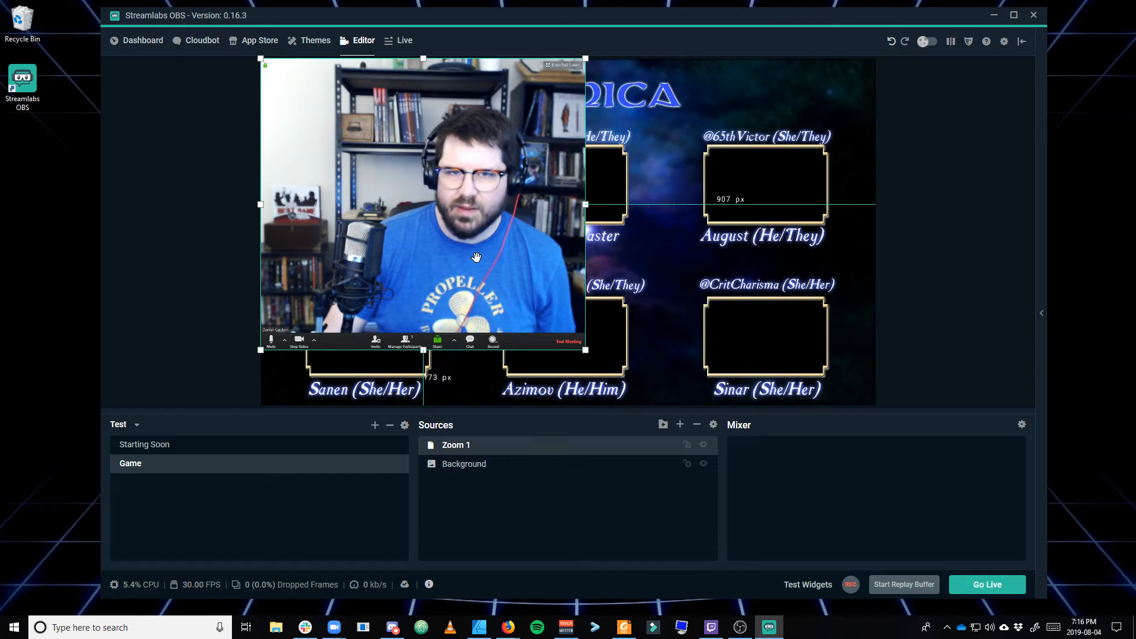
Move the Zoom 1 capture to about 223 px from the canvas's left edge and 40 px from its top
{"action": "left_click_drag", "start_coordinate": [477, 257], "coordinate": [563, 263]}
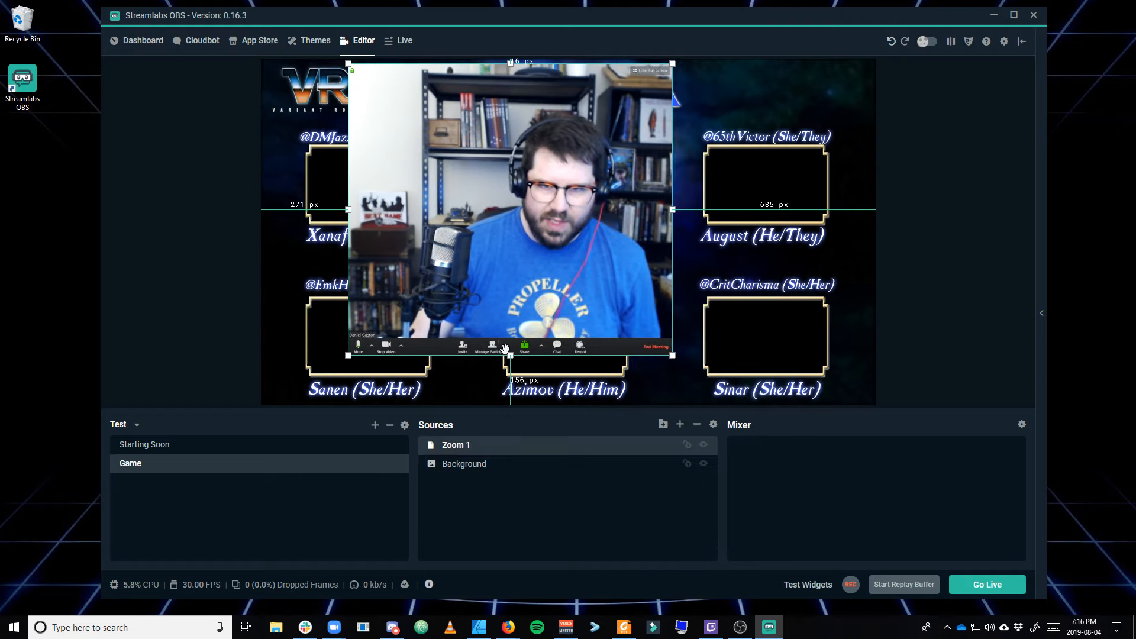
{"action": "left_click", "coordinate": [522, 385]}
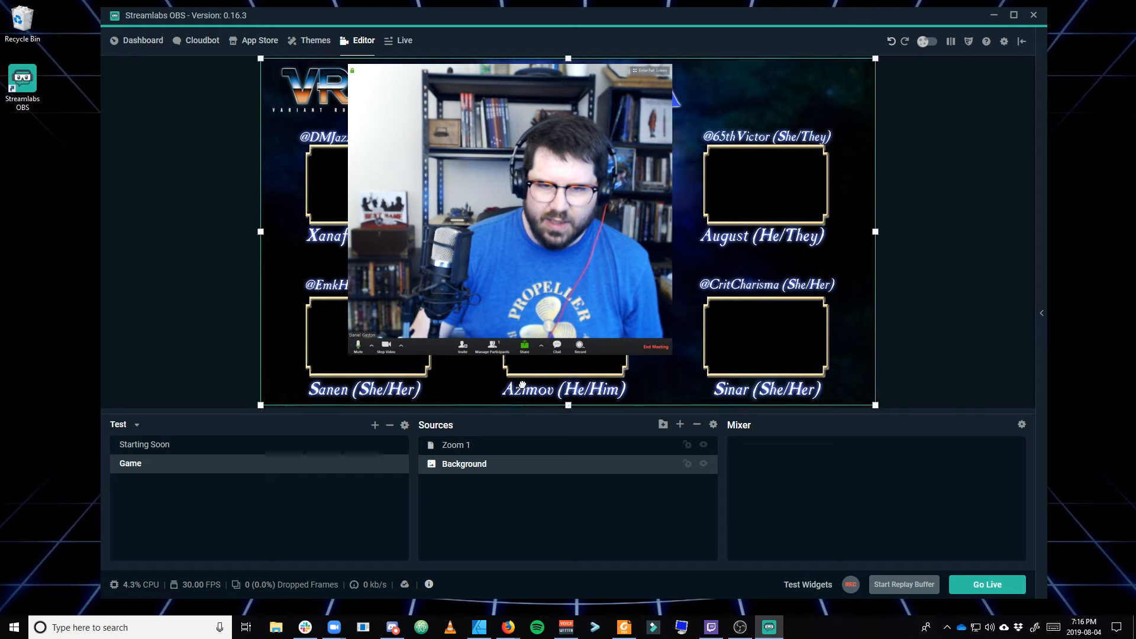
{"action": "left_click", "coordinate": [503, 201]}
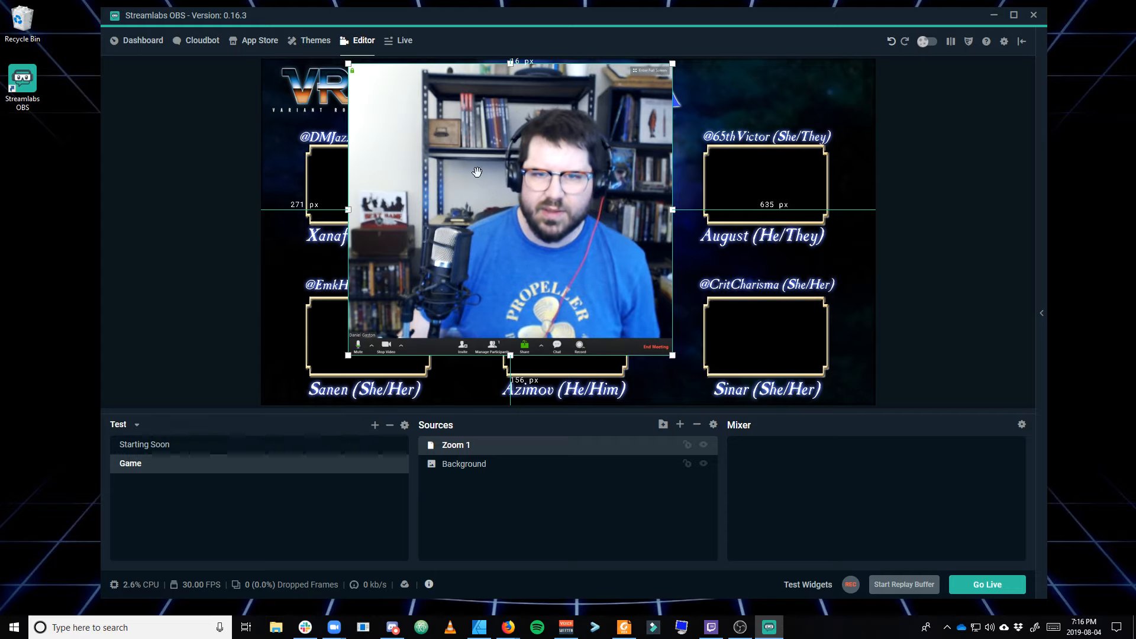
{"action": "left_click_drag", "start_coordinate": [477, 171], "coordinate": [516, 192]}
Try shifting the Background image, realign it with the canvas edges and reselect Zoom 1
{"action": "left_click", "coordinate": [657, 366]}
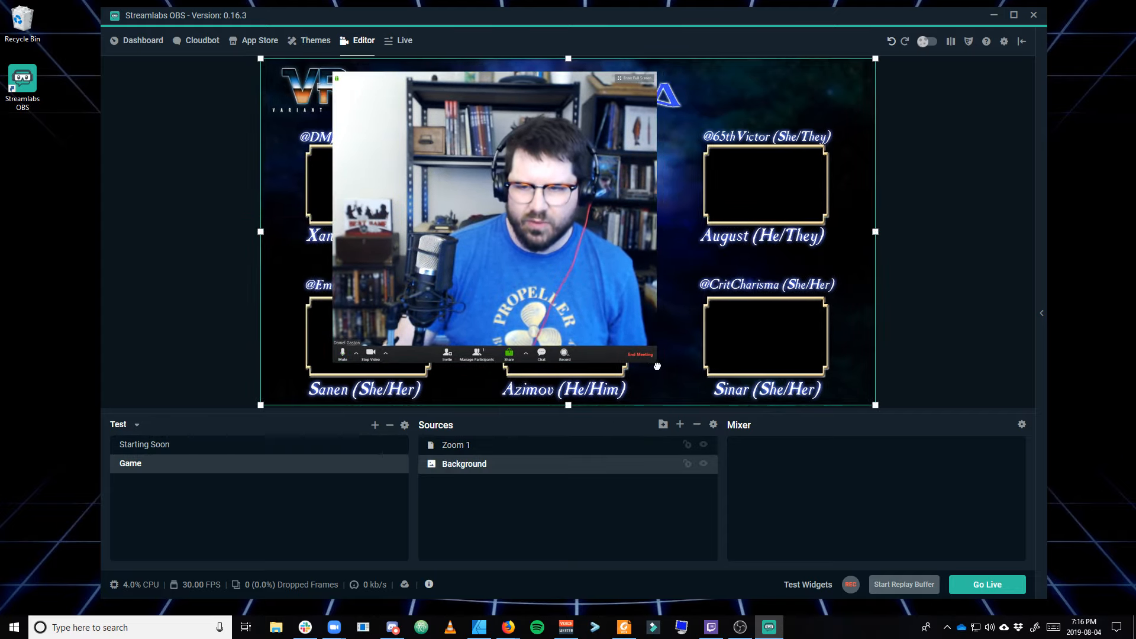
{"action": "left_click_drag", "start_coordinate": [562, 290], "coordinate": [552, 286]}
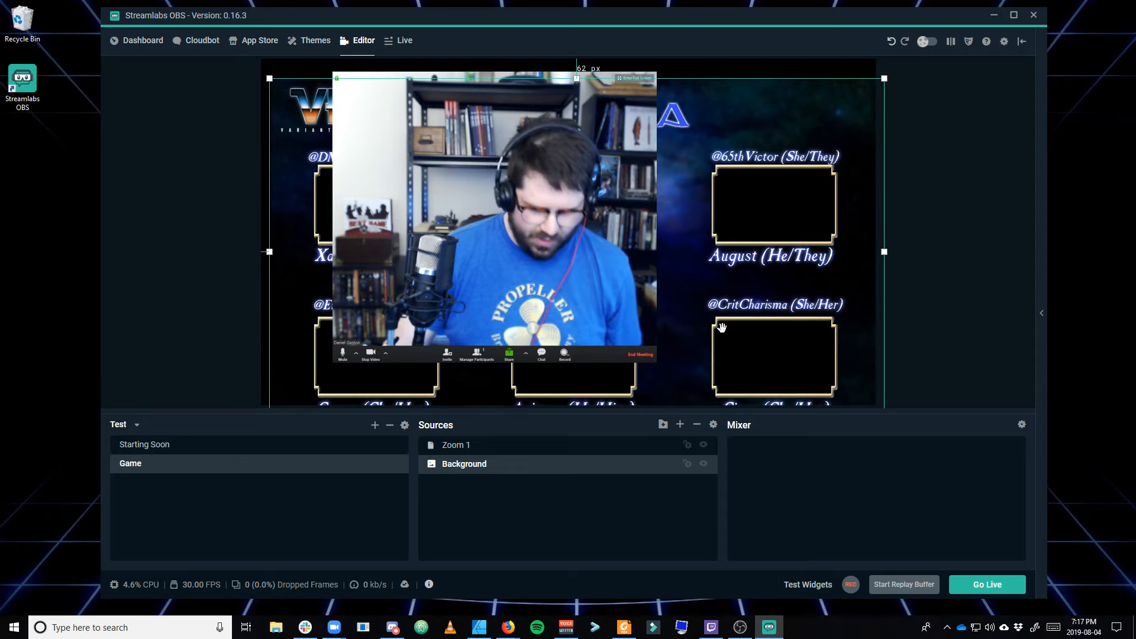
{"action": "left_click_drag", "start_coordinate": [722, 327], "coordinate": [724, 308]}
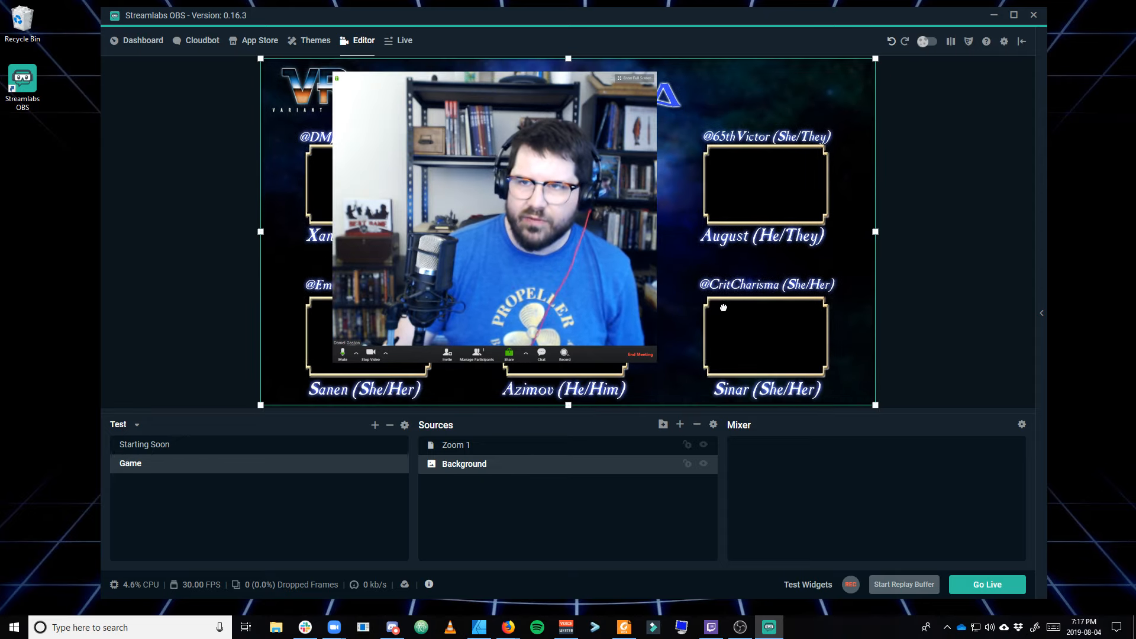
{"action": "left_click", "coordinate": [487, 233]}
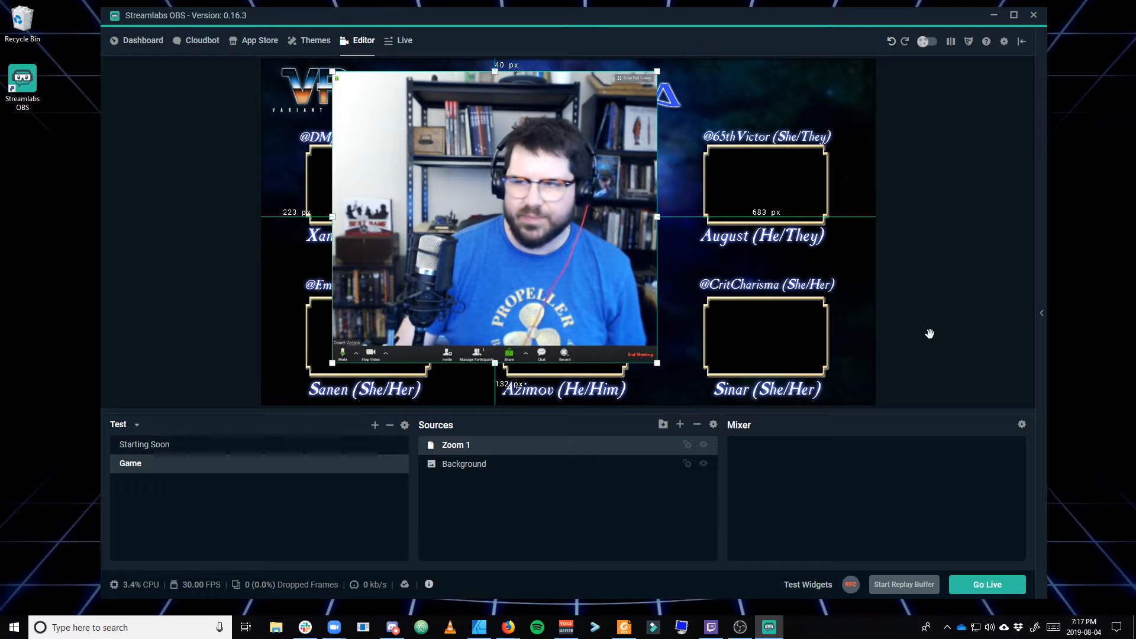
Close and relaunch Streamlabs OBS through a Windows search for "stream", and dismiss the App Store promotion banner
{"action": "left_click", "coordinate": [1022, 41]}
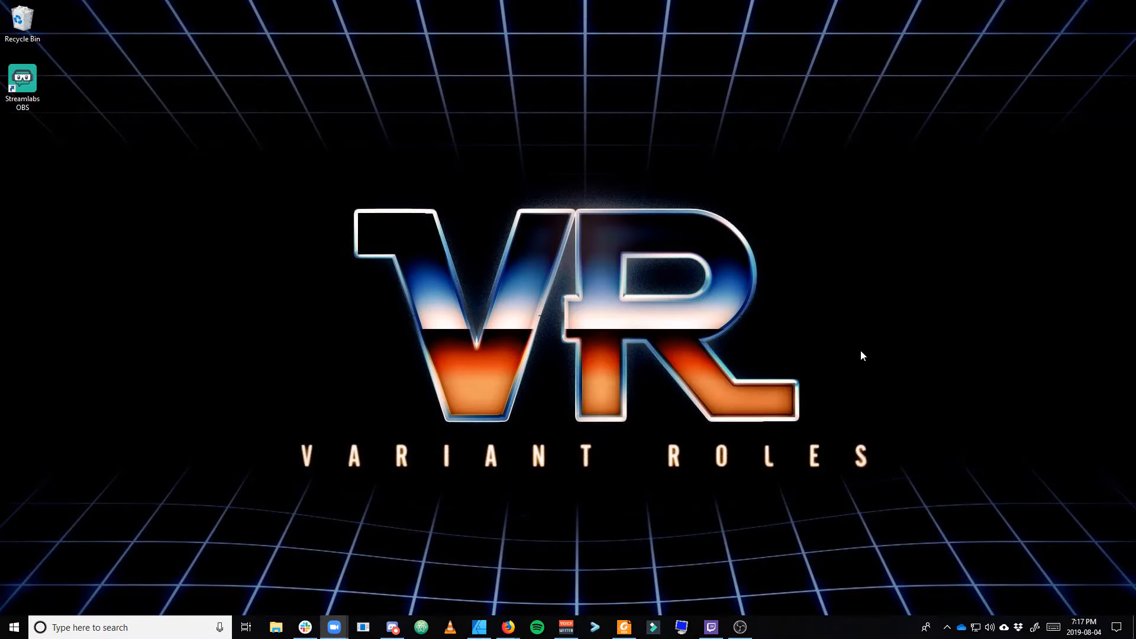
{"action": "left_click", "coordinate": [104, 633]}
{"action": "type", "text": "stream"}
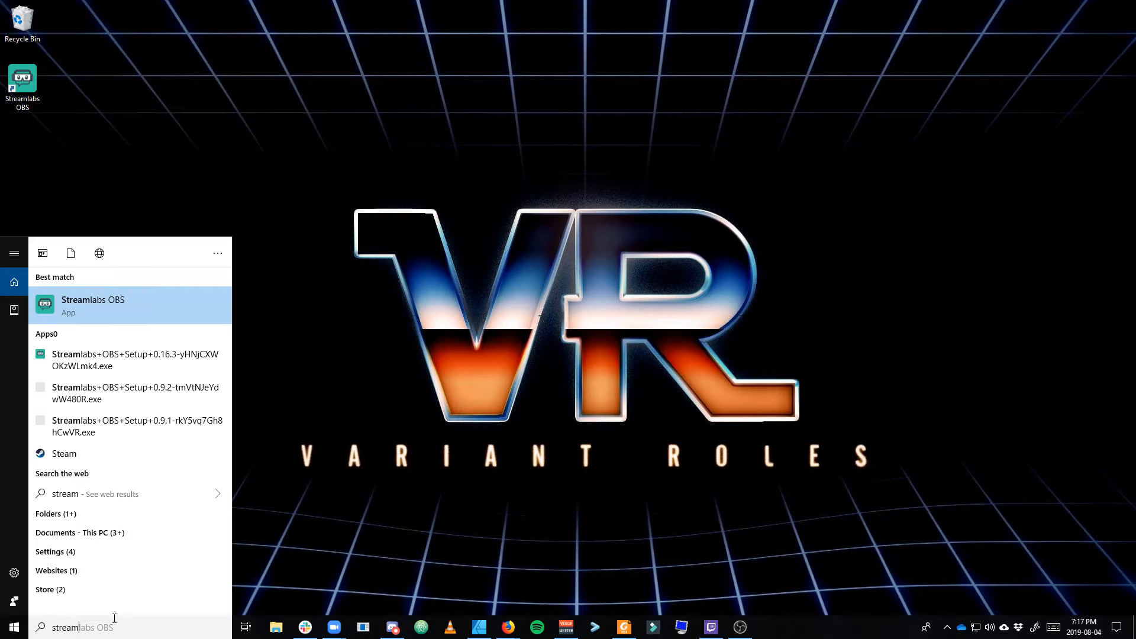
{"action": "left_click", "coordinate": [124, 305]}
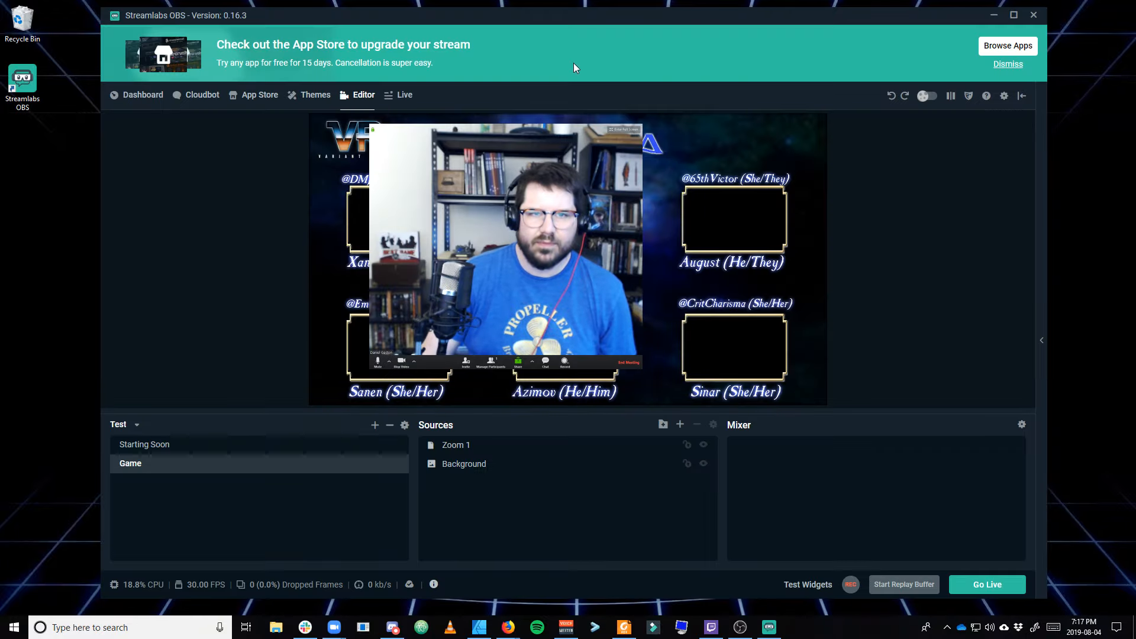
{"action": "left_click", "coordinate": [1010, 63]}
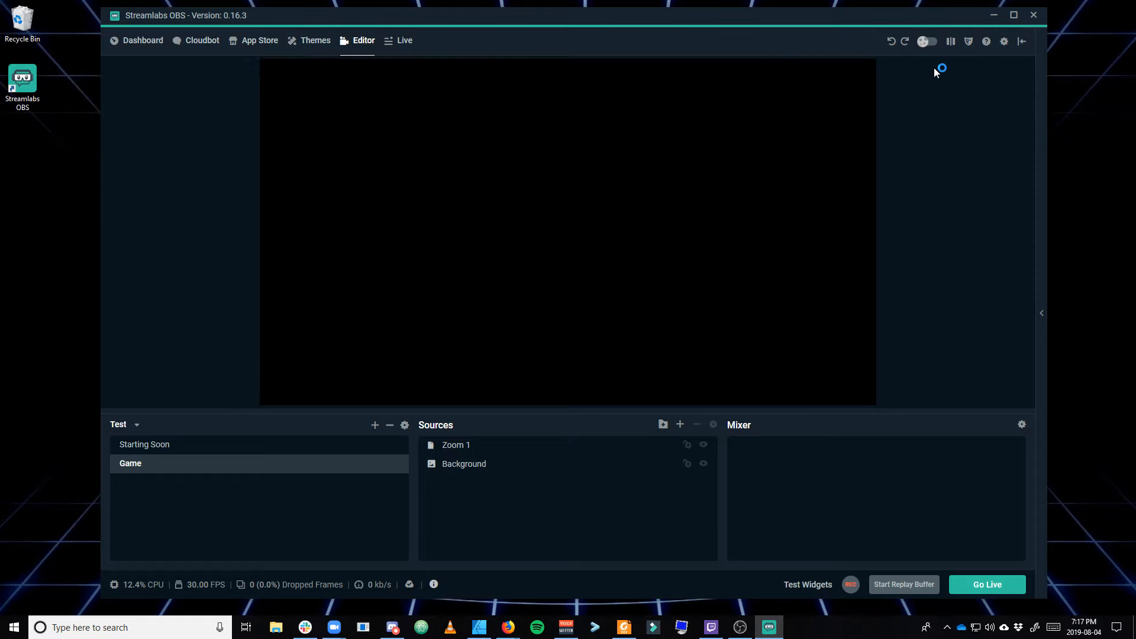
Scale down the Zoom 1 capture and crop its bottom, top and left edges closely around the person
{"action": "left_click", "coordinate": [598, 269]}
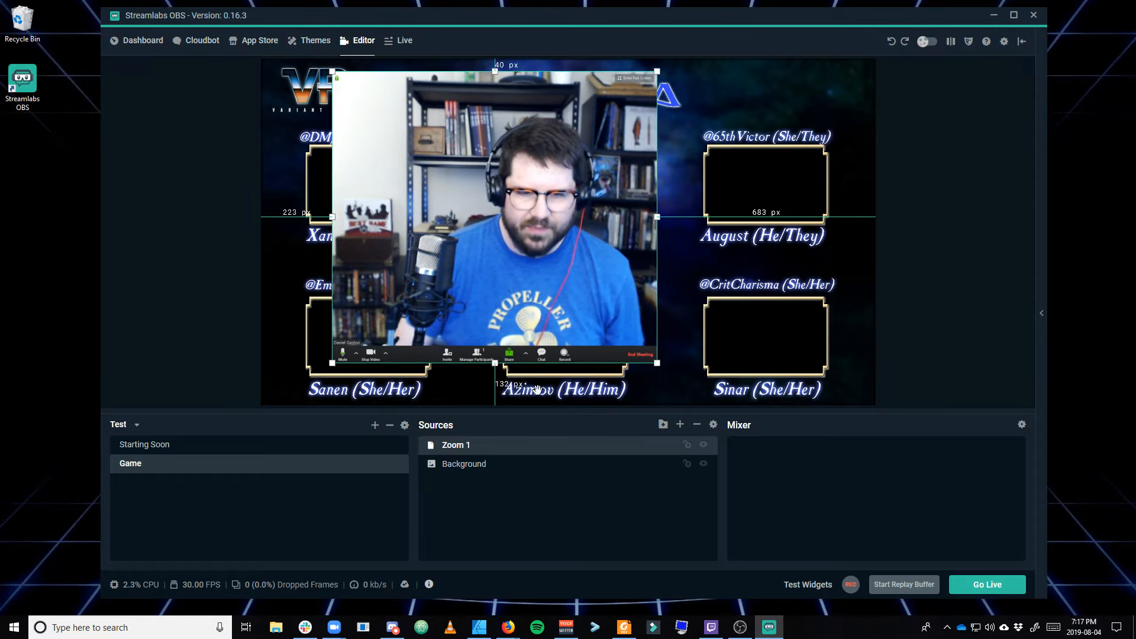
{"action": "left_click_drag", "start_coordinate": [657, 362], "coordinate": [623, 332]}
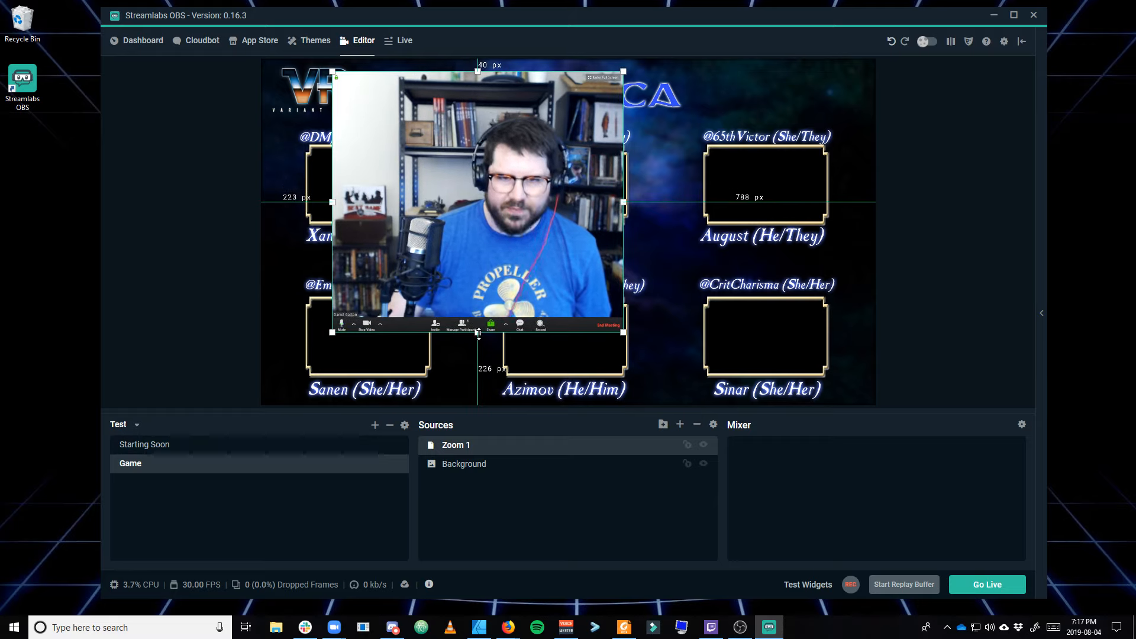
{"action": "left_click_drag", "start_coordinate": [478, 332], "coordinate": [479, 269]}
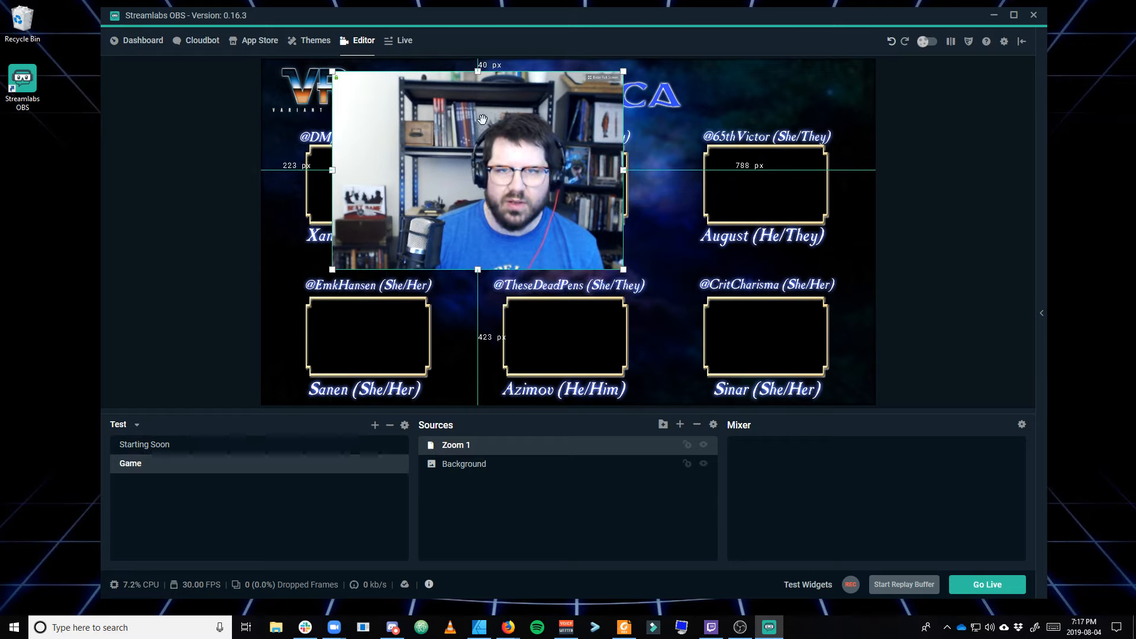
{"action": "left_click_drag", "start_coordinate": [478, 71], "coordinate": [478, 102]}
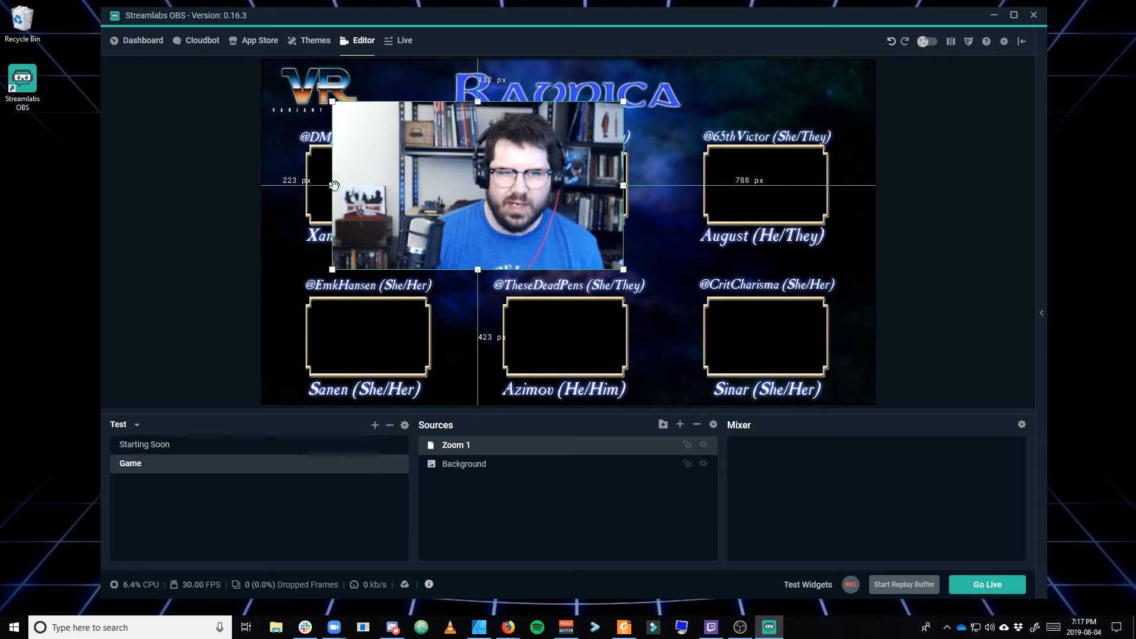
{"action": "left_click_drag", "start_coordinate": [334, 186], "coordinate": [411, 185]}
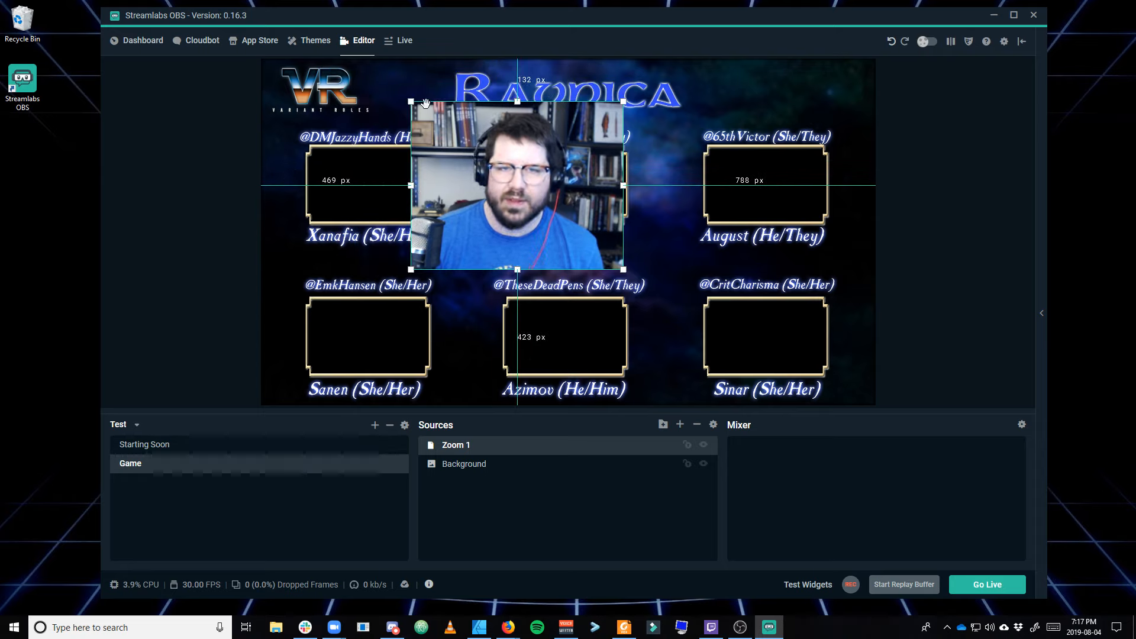
{"action": "left_click_drag", "start_coordinate": [412, 102], "coordinate": [451, 139]}
Place Zoom 1 over the upper-left camera frame, about 86 px from the canvas's left and 208 px from its top, layered beneath Background
{"action": "left_click_drag", "start_coordinate": [561, 228], "coordinate": [400, 216]}
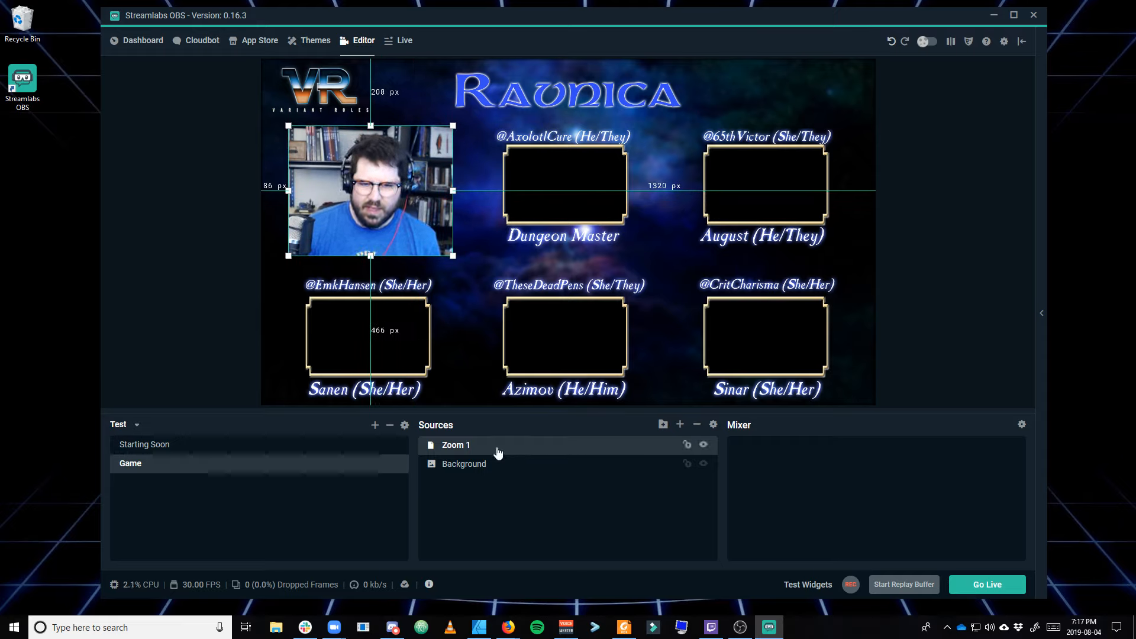
{"action": "left_click_drag", "start_coordinate": [497, 453], "coordinate": [477, 475]}
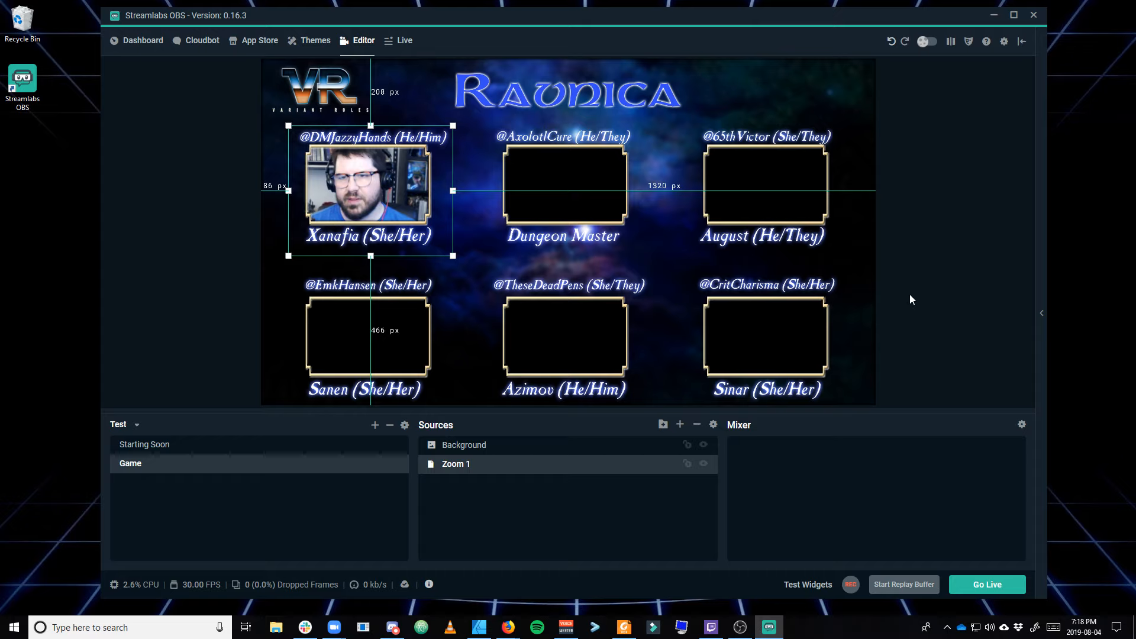
Add the existing Zoom 1 window capture to the Game scene a second time
{"action": "left_click", "coordinate": [940, 301]}
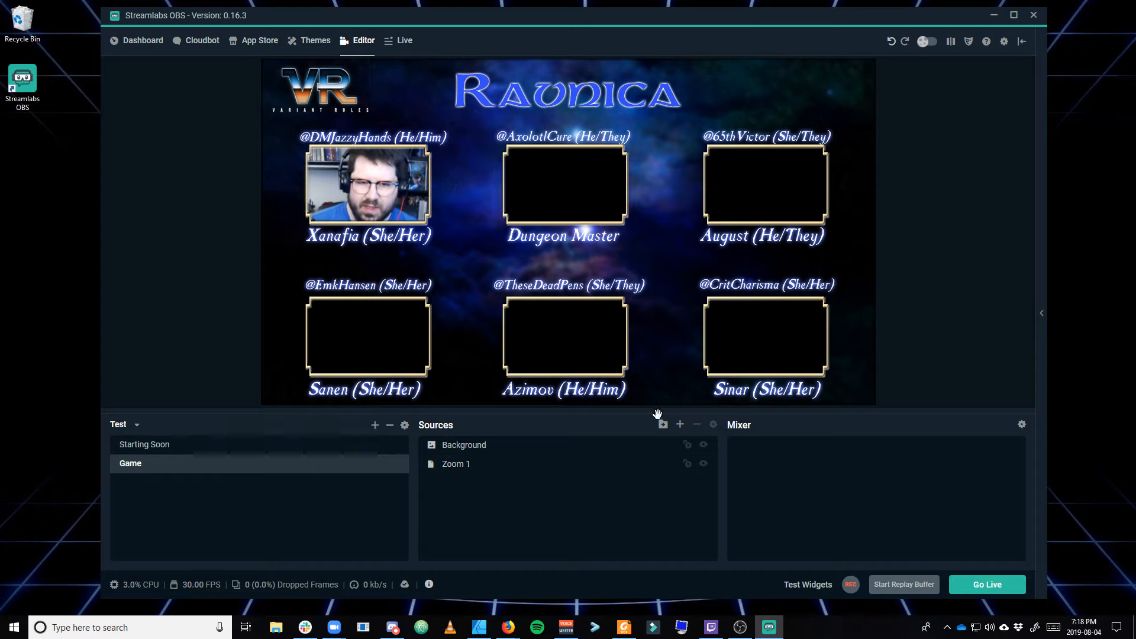
{"action": "left_click", "coordinate": [680, 424]}
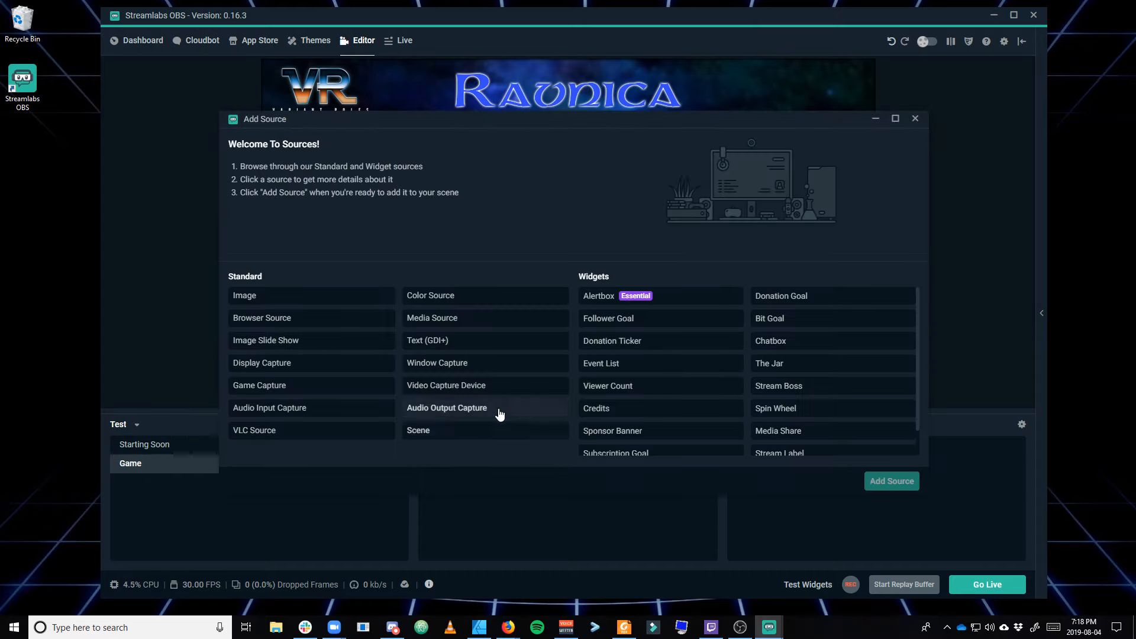
{"action": "left_click", "coordinate": [557, 364]}
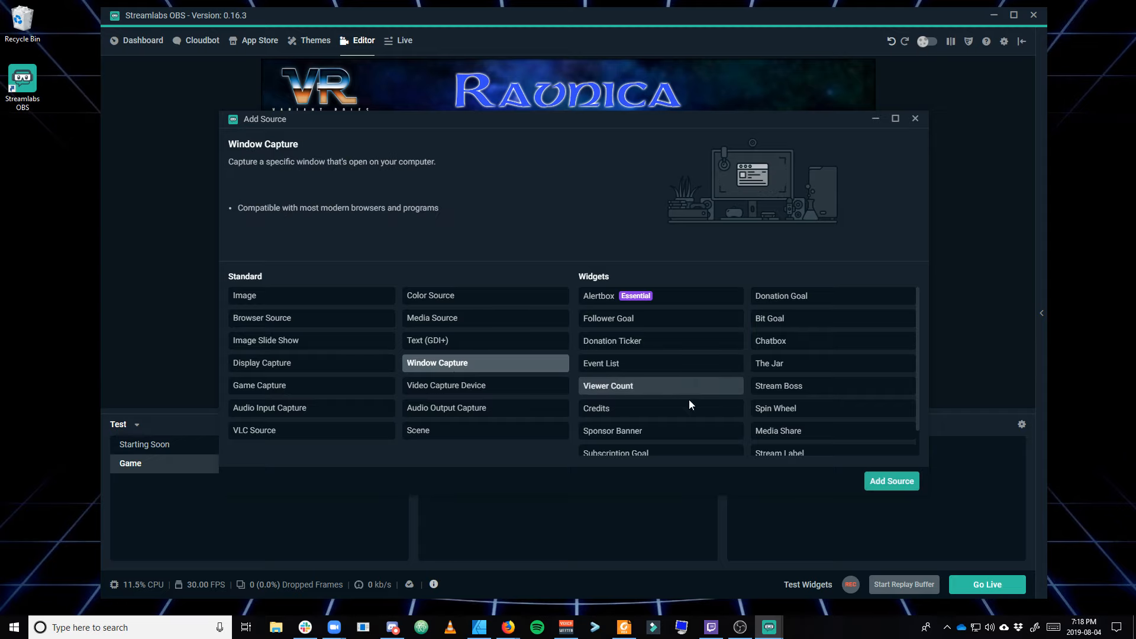
{"action": "left_click", "coordinate": [876, 480]}
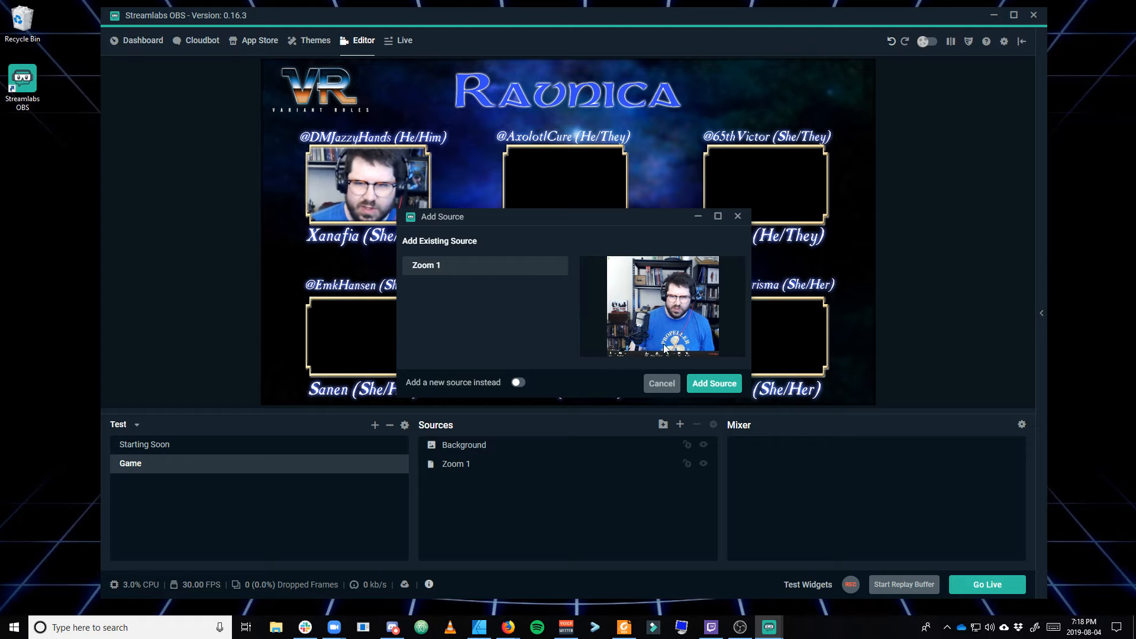
{"action": "left_click", "coordinate": [714, 384]}
Move the new Zoom 1 capture away from the canvas corner and crop its top, bottom and left edges closely around the person
{"action": "left_click_drag", "start_coordinate": [280, 85], "coordinate": [600, 206]}
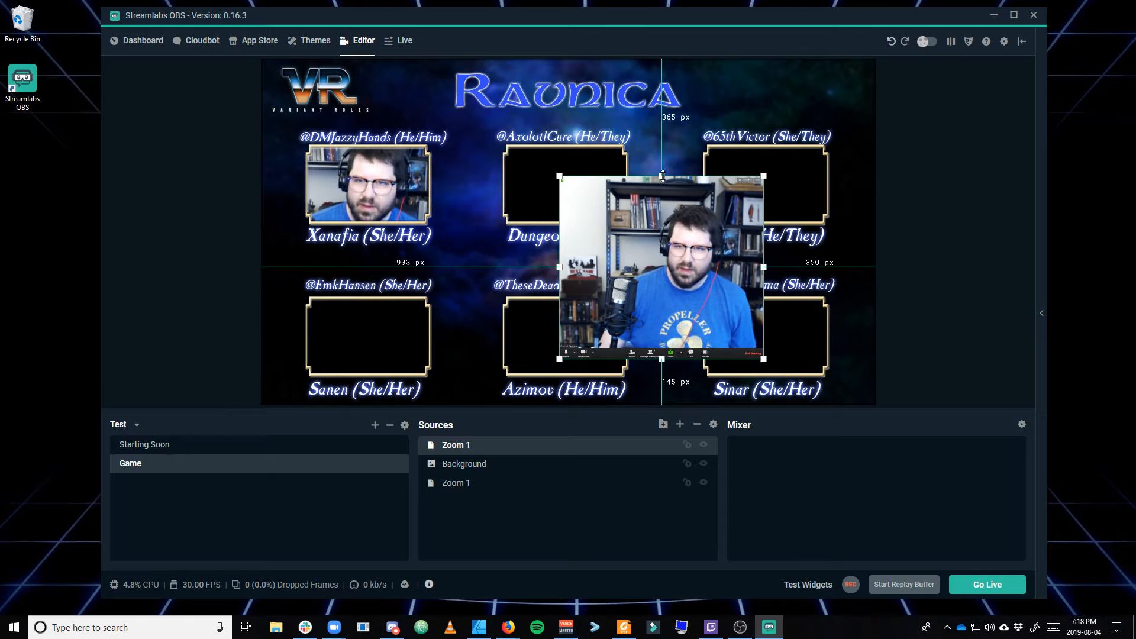
{"action": "left_click_drag", "start_coordinate": [662, 176], "coordinate": [664, 203]}
{"action": "left_click_drag", "start_coordinate": [661, 359], "coordinate": [669, 392]}
{"action": "left_click", "coordinate": [498, 451]}
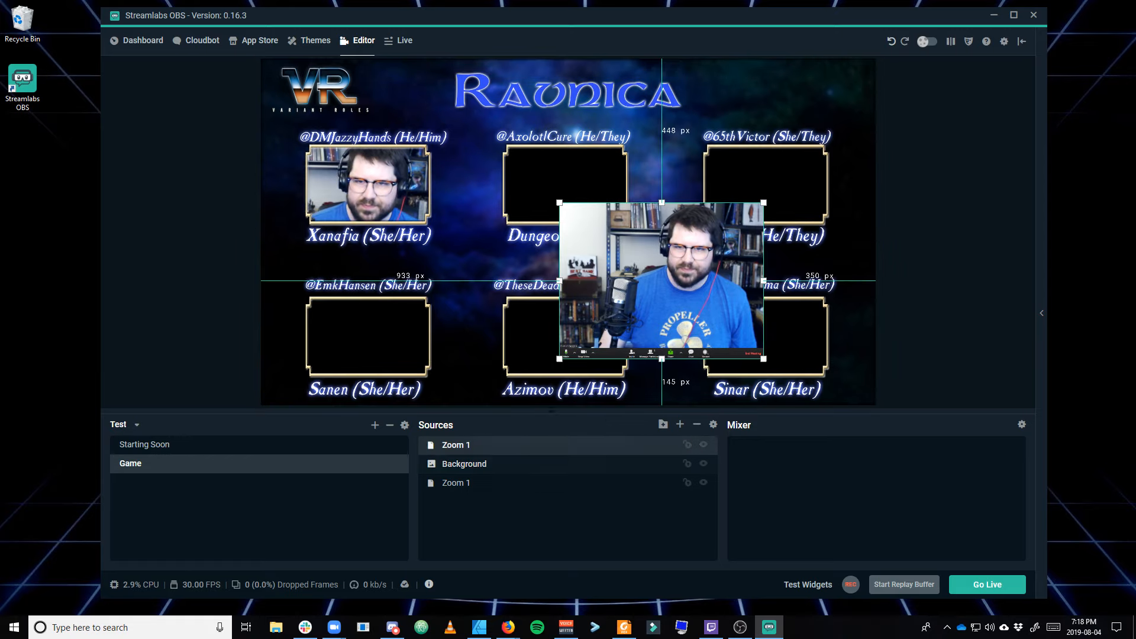
{"action": "left_click_drag", "start_coordinate": [661, 359], "coordinate": [661, 307]}
{"action": "left_click_drag", "start_coordinate": [560, 254], "coordinate": [608, 253]}
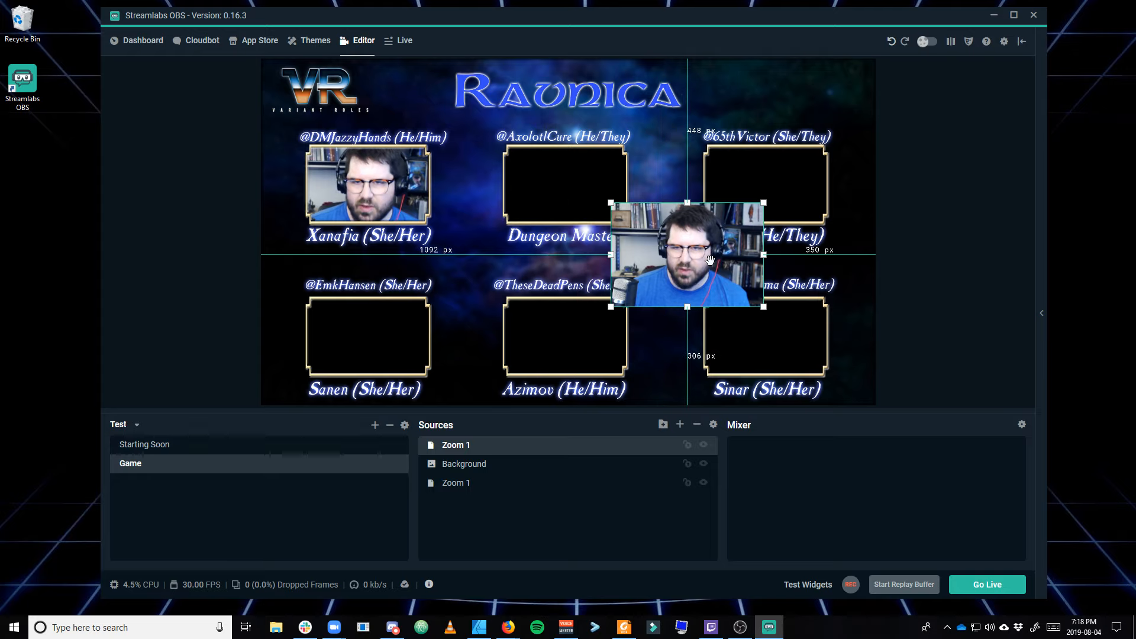
Place the cropped capture over the Dungeon Master frame, about 244 px from the canvas's top and 707 px from its right, layered beneath Background
{"action": "left_click_drag", "start_coordinate": [697, 263], "coordinate": [589, 197]}
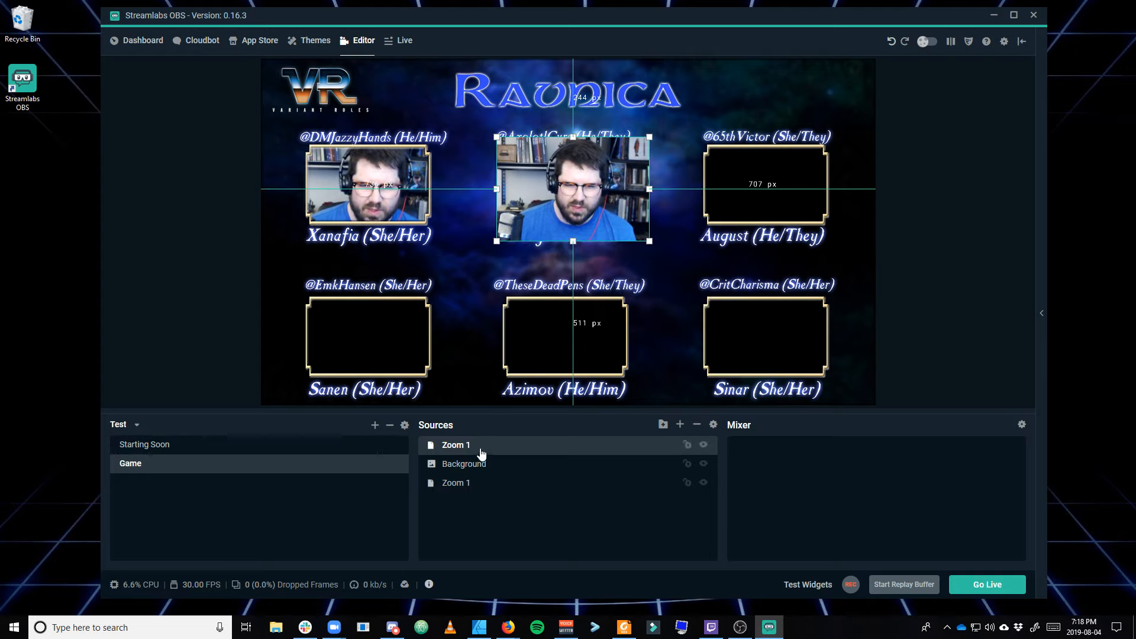
{"action": "left_click_drag", "start_coordinate": [482, 454], "coordinate": [483, 471]}
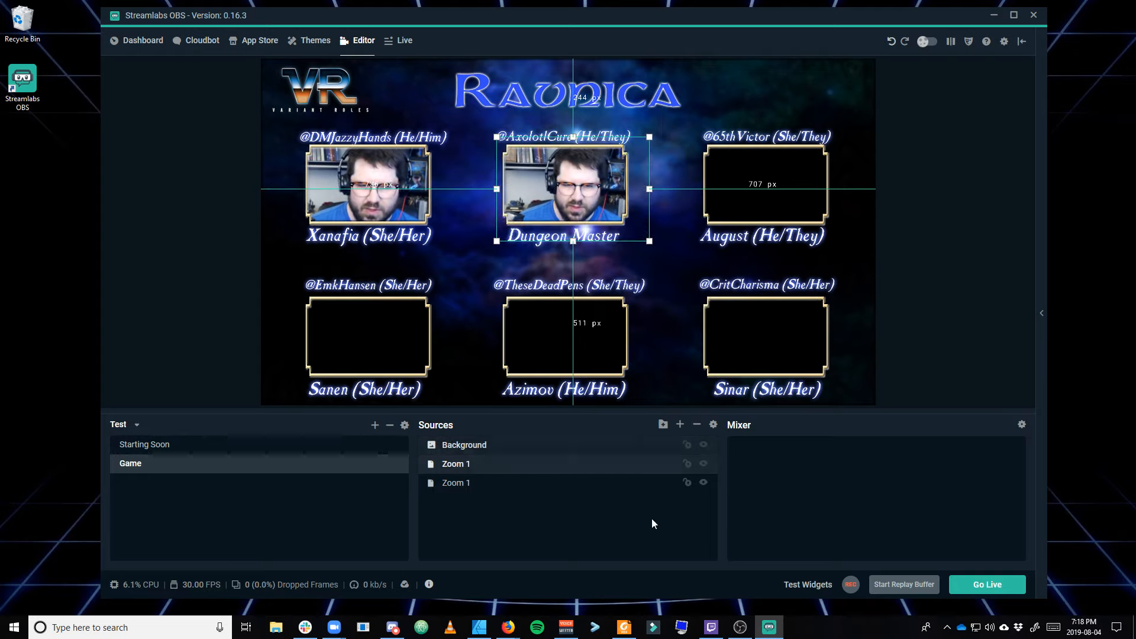
{"action": "left_click", "coordinate": [915, 334]}
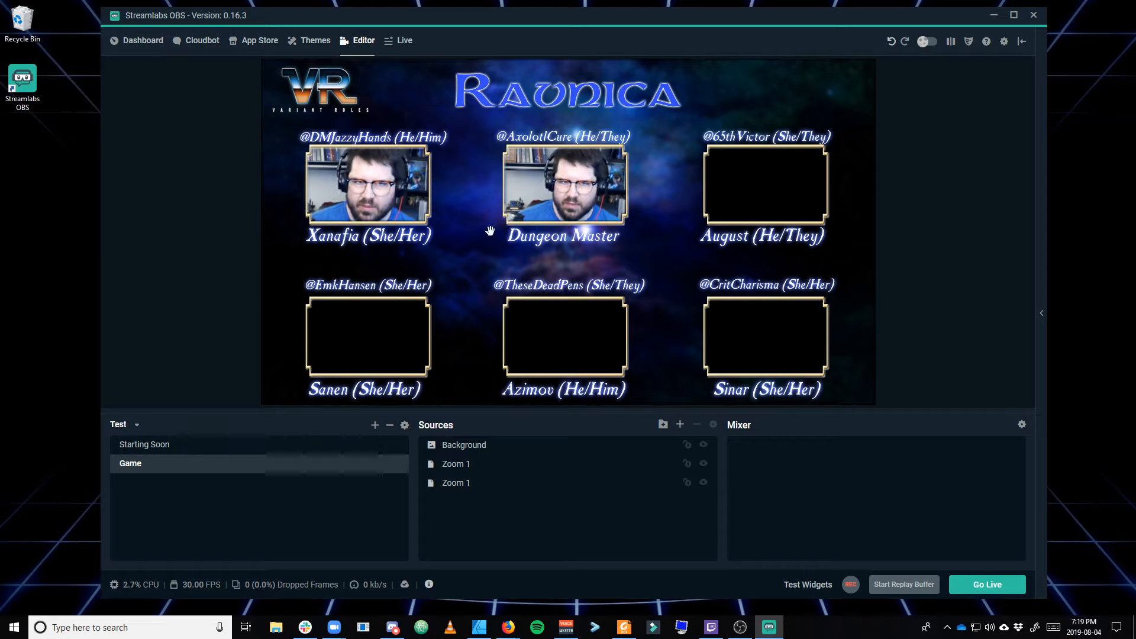
Scale down the Dungeon Master capture slightly and crop its right, top and left edges nearer to the frame
{"action": "left_click", "coordinate": [472, 468]}
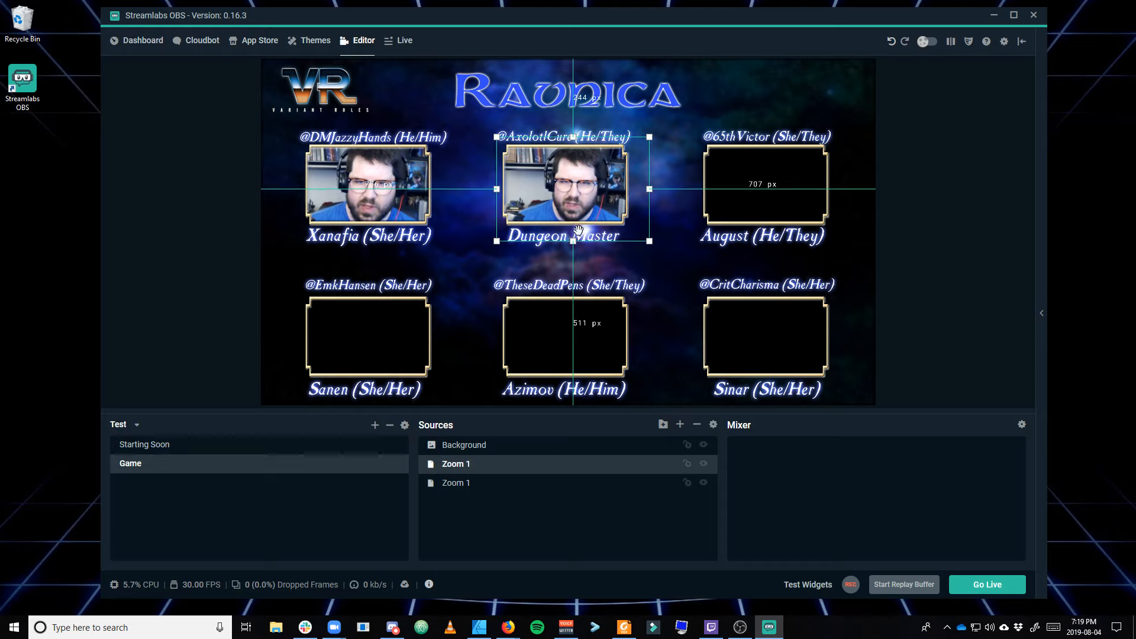
{"action": "left_click_drag", "start_coordinate": [651, 247], "coordinate": [624, 238]}
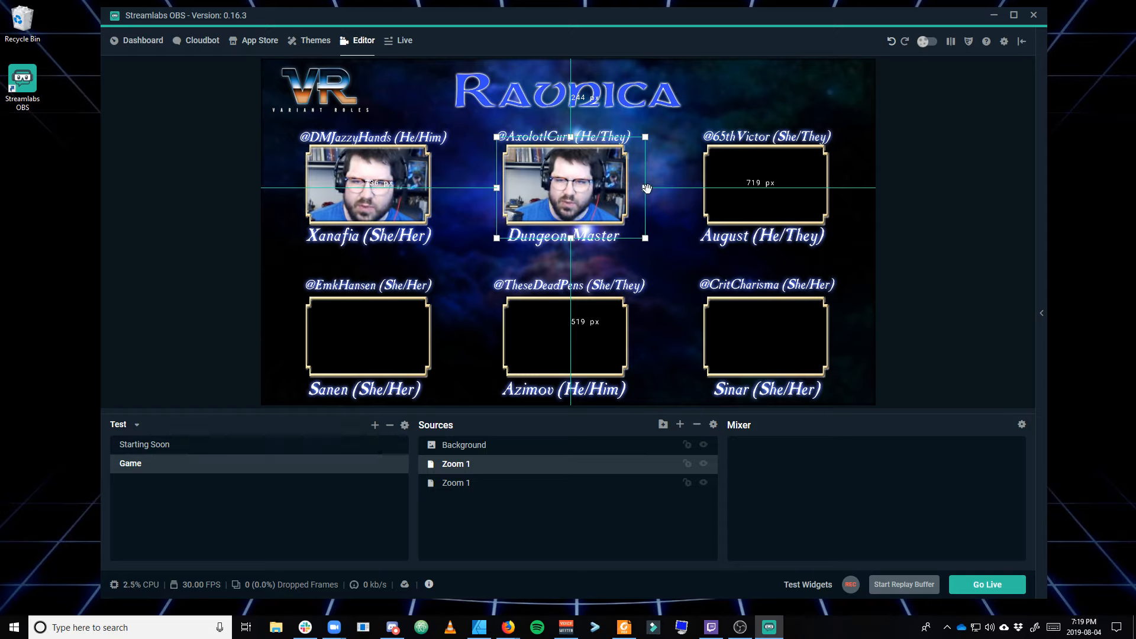
{"action": "left_click_drag", "start_coordinate": [645, 188], "coordinate": [630, 188]}
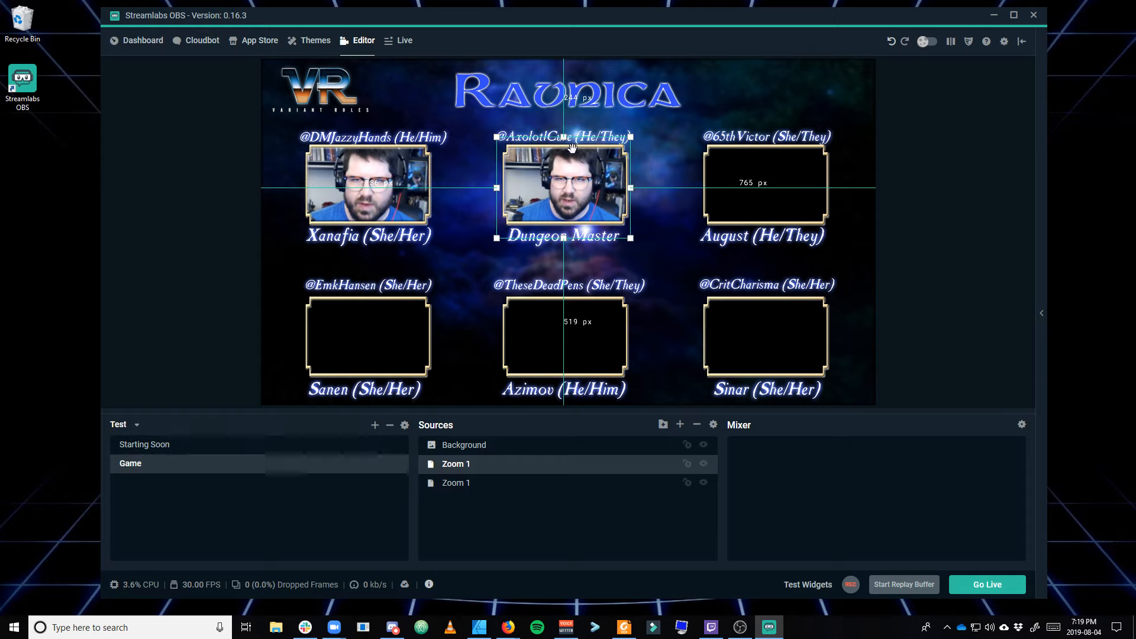
{"action": "left_click_drag", "start_coordinate": [564, 136], "coordinate": [564, 139]}
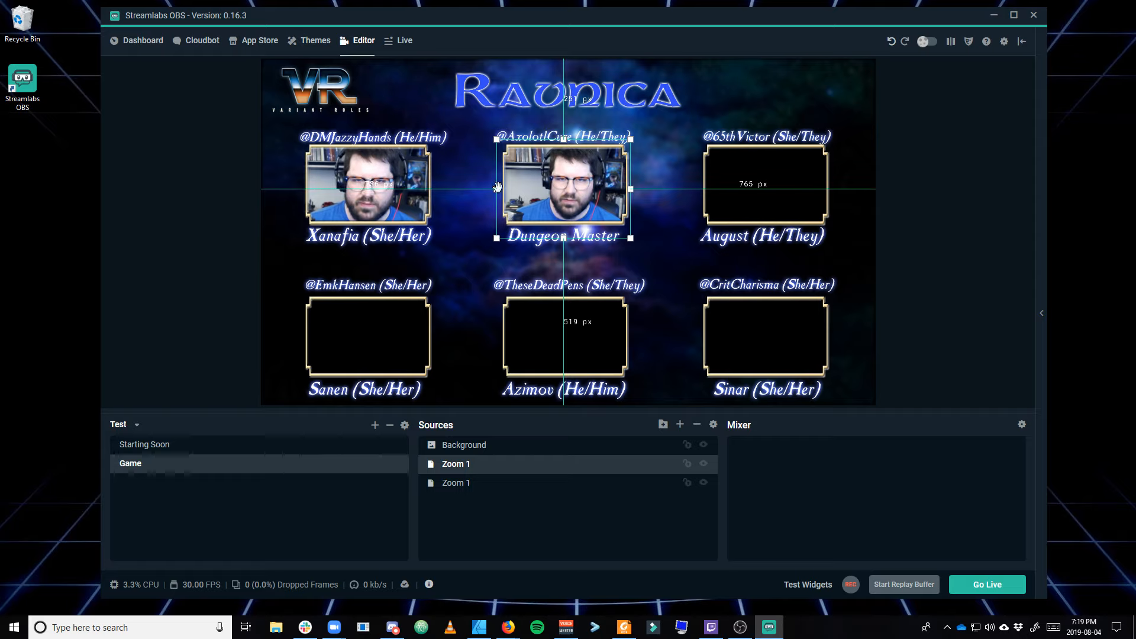
{"action": "left_click_drag", "start_coordinate": [497, 189], "coordinate": [503, 189]}
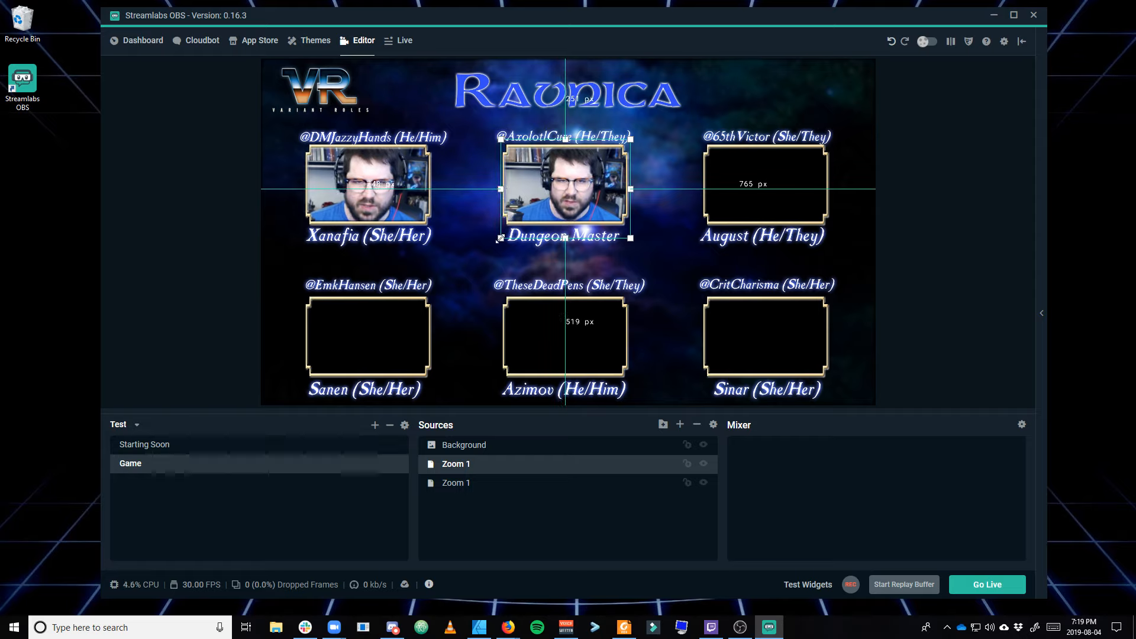
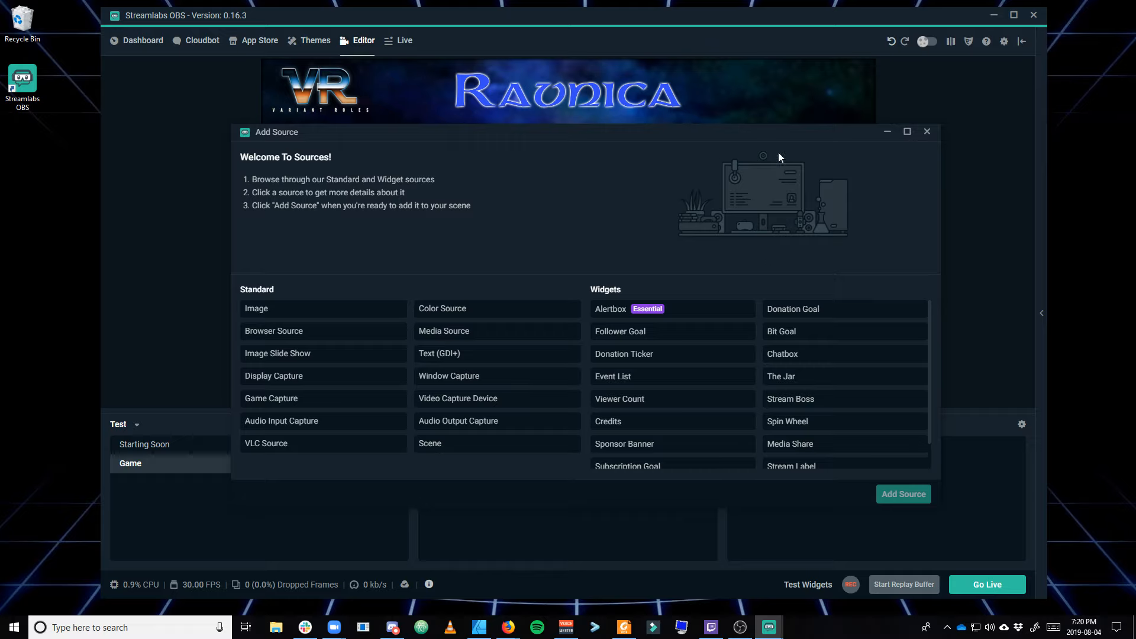
Show the stream chat beside the editor, and reopen the Add Source window and move it aside
{"action": "left_click", "coordinate": [928, 133]}
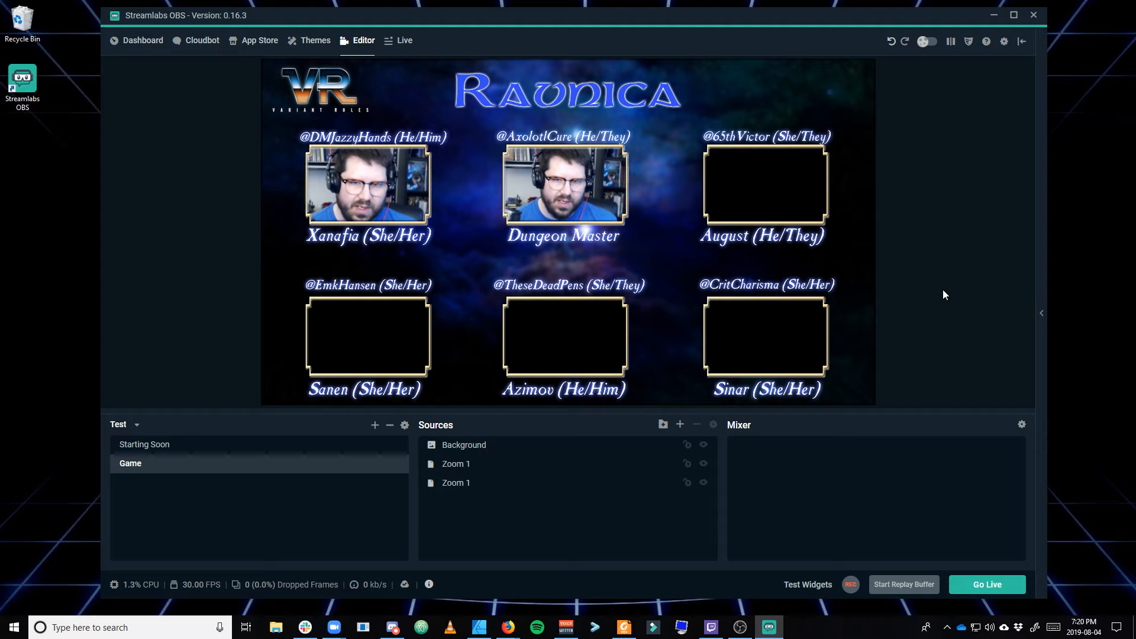
{"action": "left_click", "coordinate": [1042, 313]}
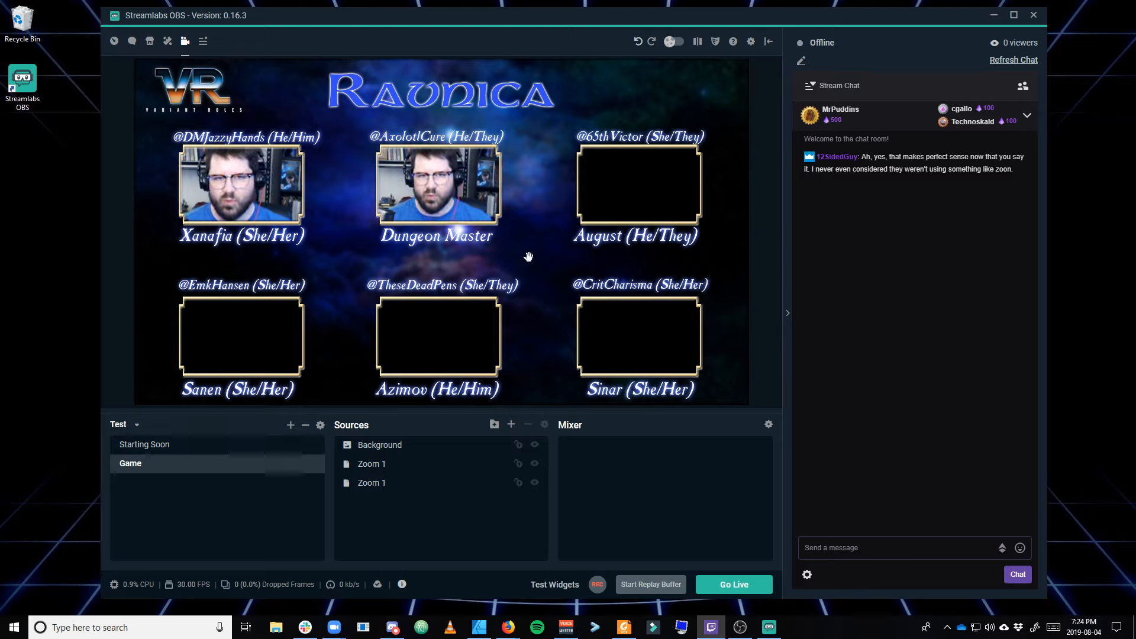
{"action": "left_click", "coordinate": [511, 425]}
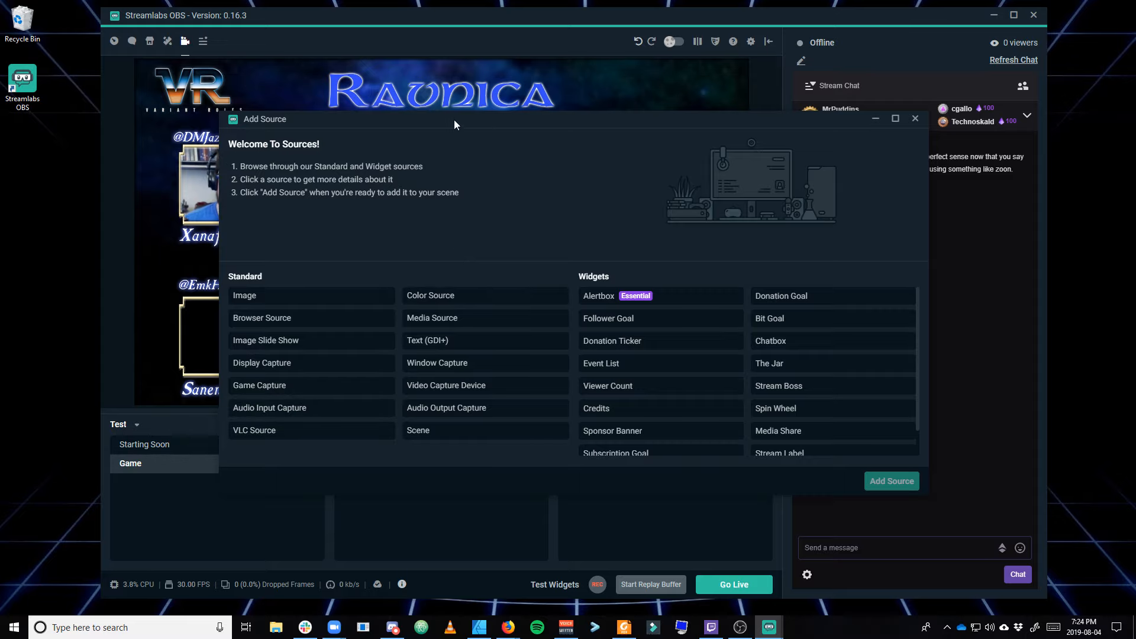
{"action": "left_click_drag", "start_coordinate": [454, 119], "coordinate": [279, 107]}
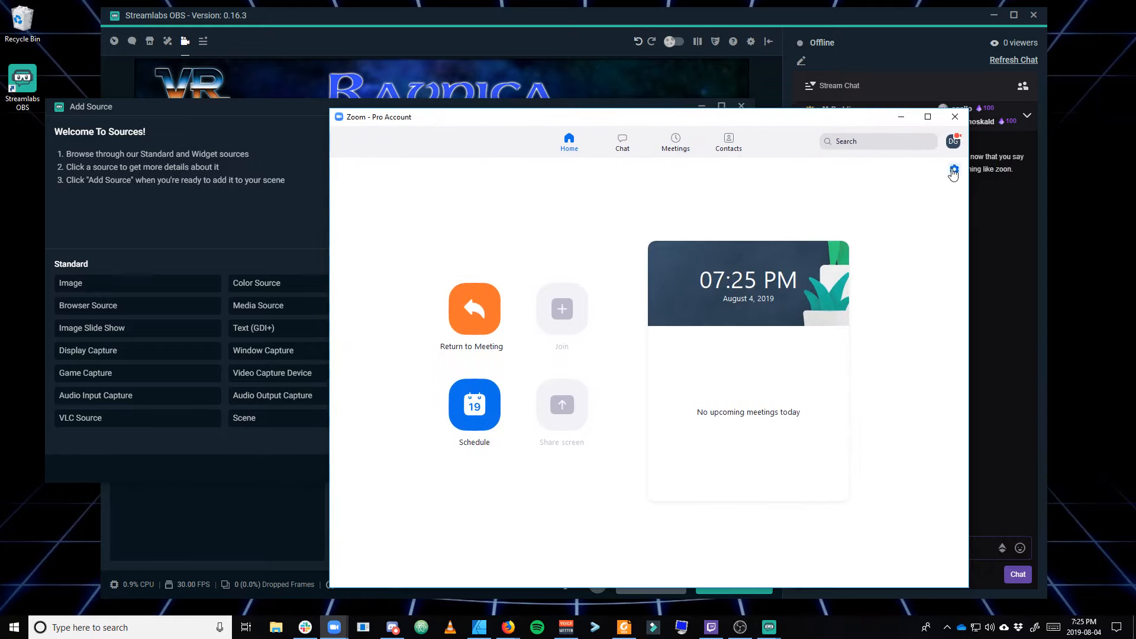
Switch to Zoom and examine the microphone and speaker device choices in its audio settings, keeping VoiceMeeter Aux Input as speaker
{"action": "left_click", "coordinate": [953, 170]}
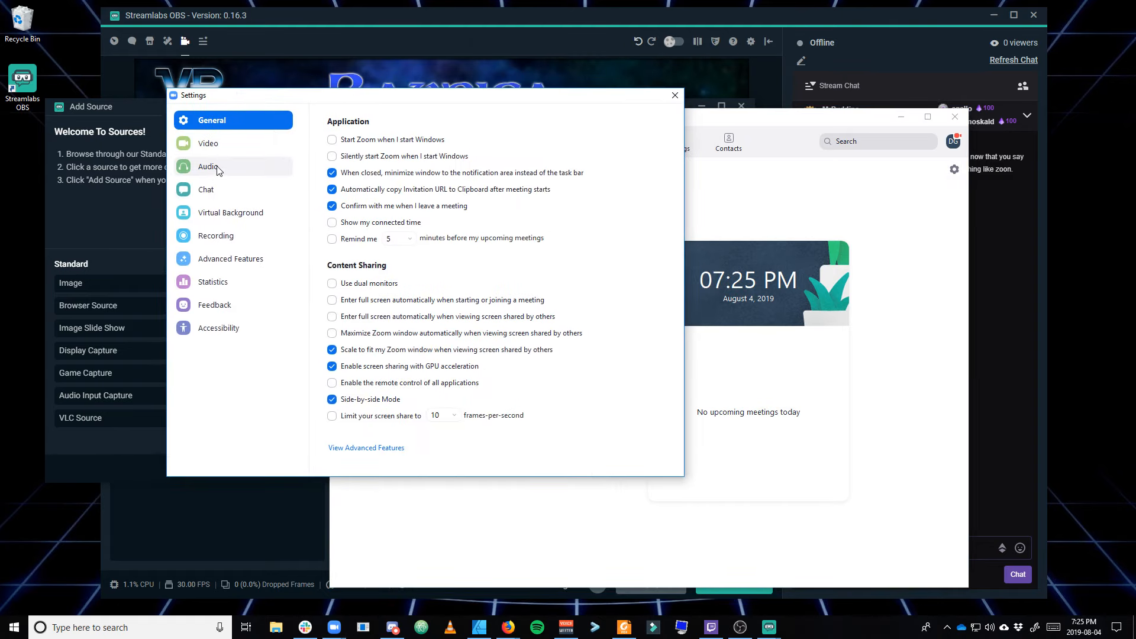
{"action": "left_click", "coordinate": [219, 171]}
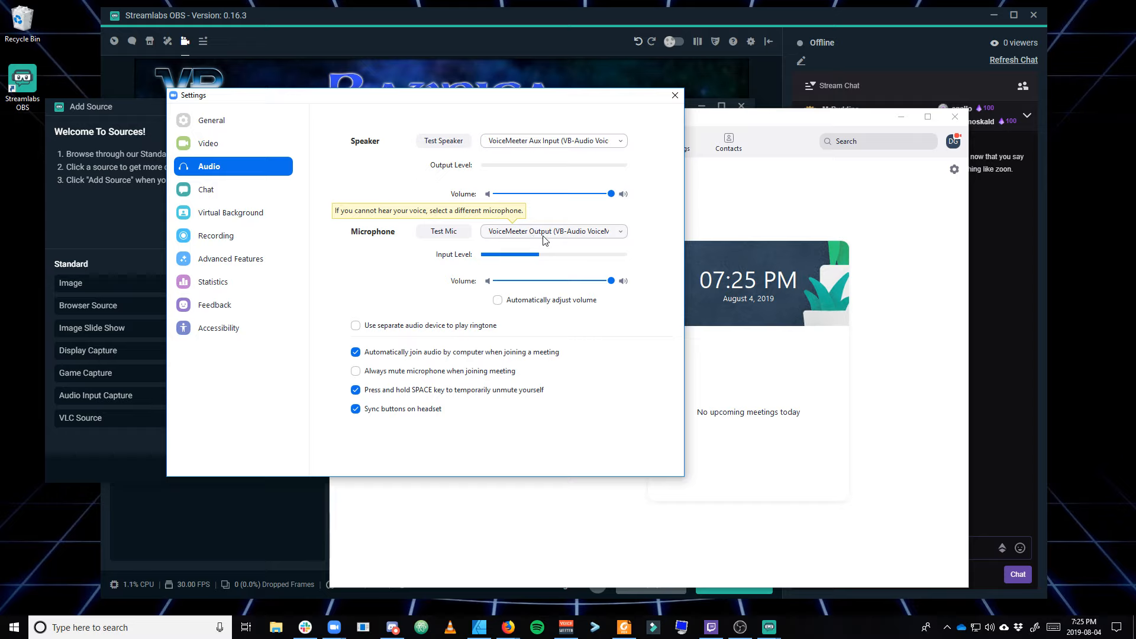
{"action": "left_click", "coordinate": [561, 236]}
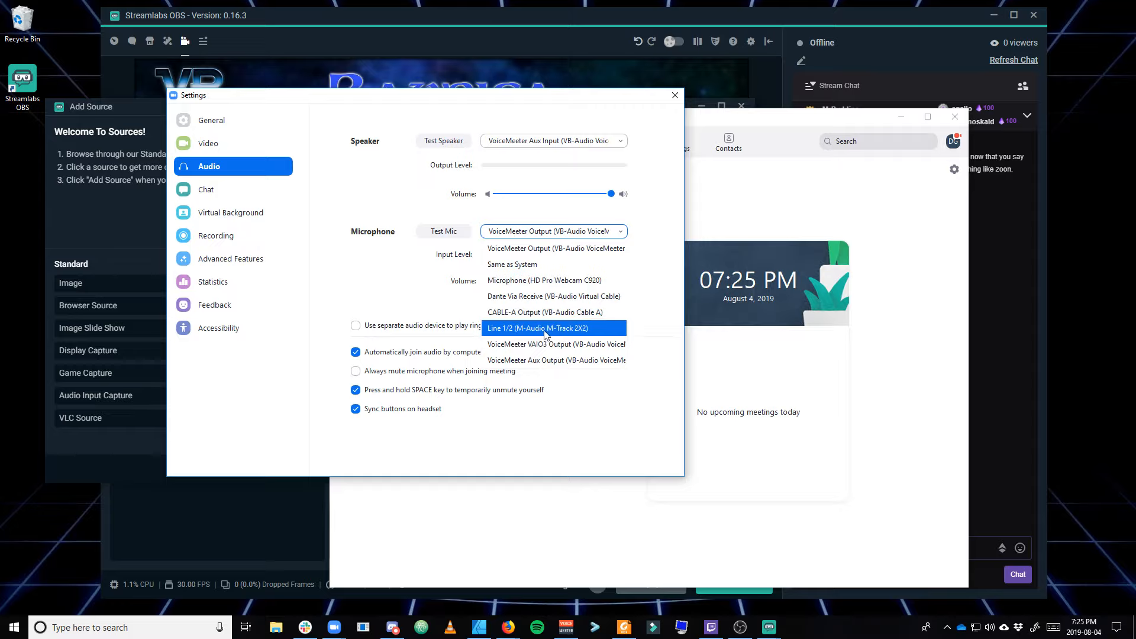
{"action": "left_click", "coordinate": [642, 236]}
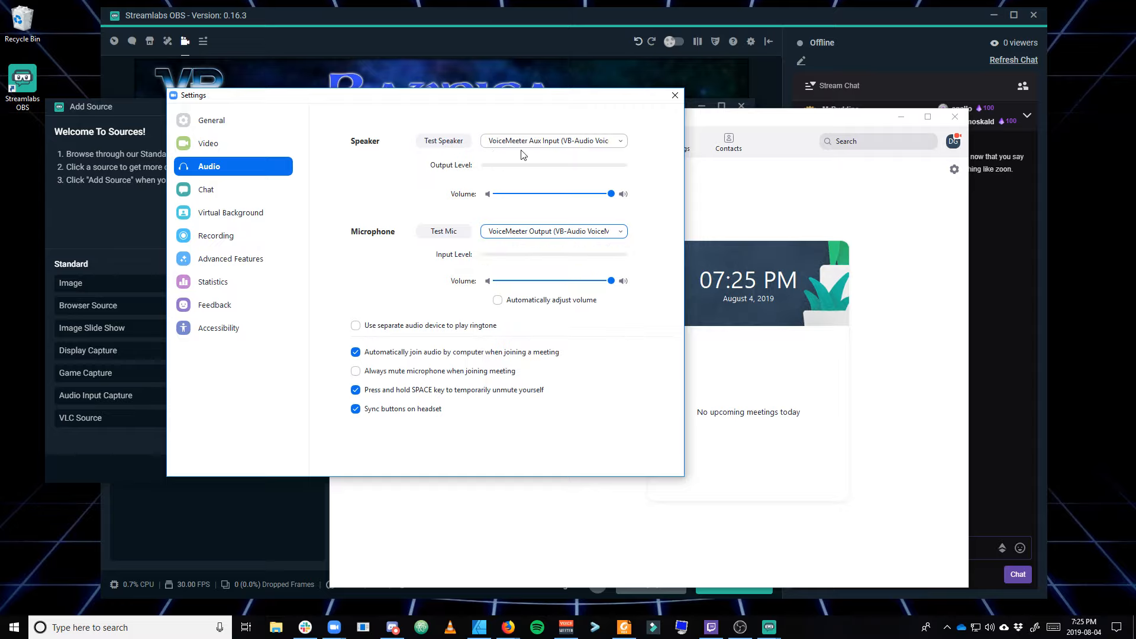
{"action": "left_click", "coordinate": [548, 142]}
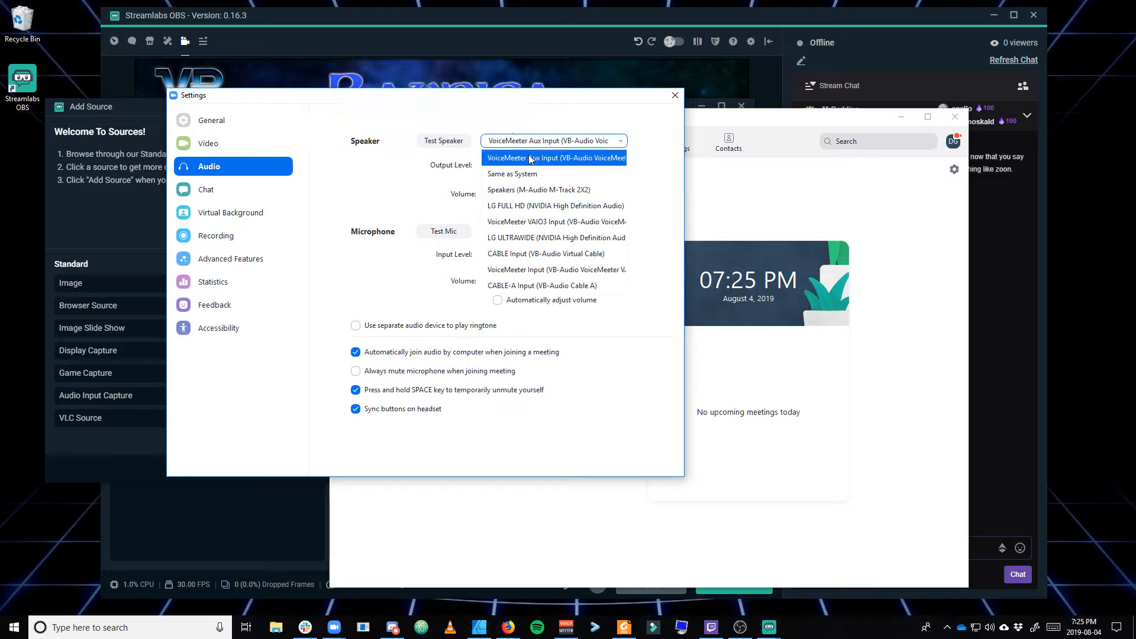
{"action": "left_click", "coordinate": [616, 158]}
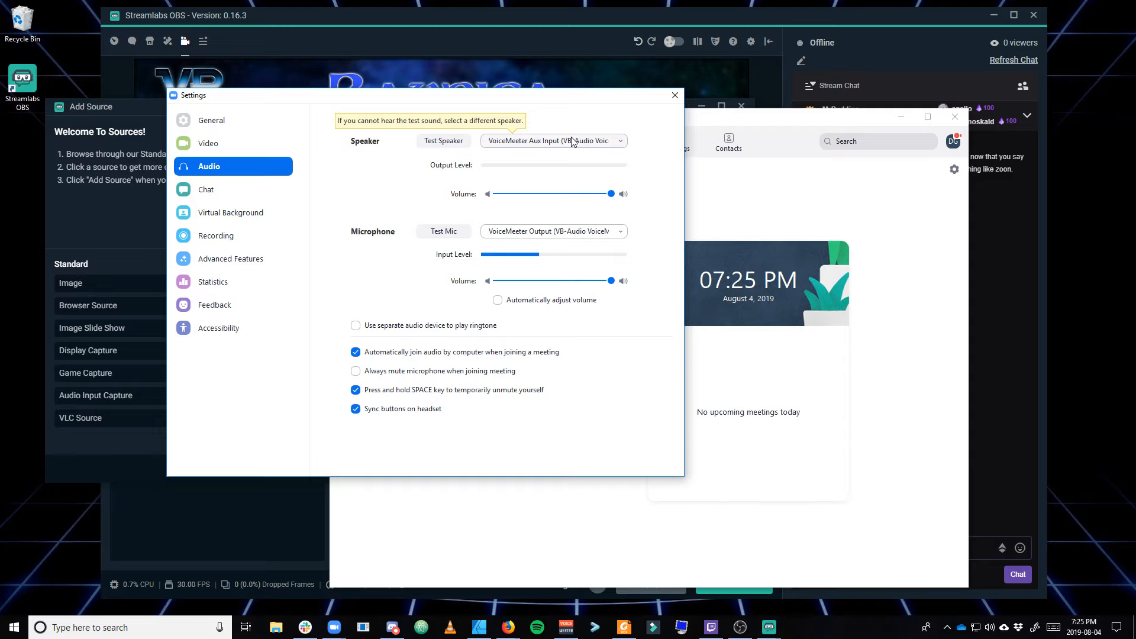
{"action": "left_click", "coordinate": [674, 96]}
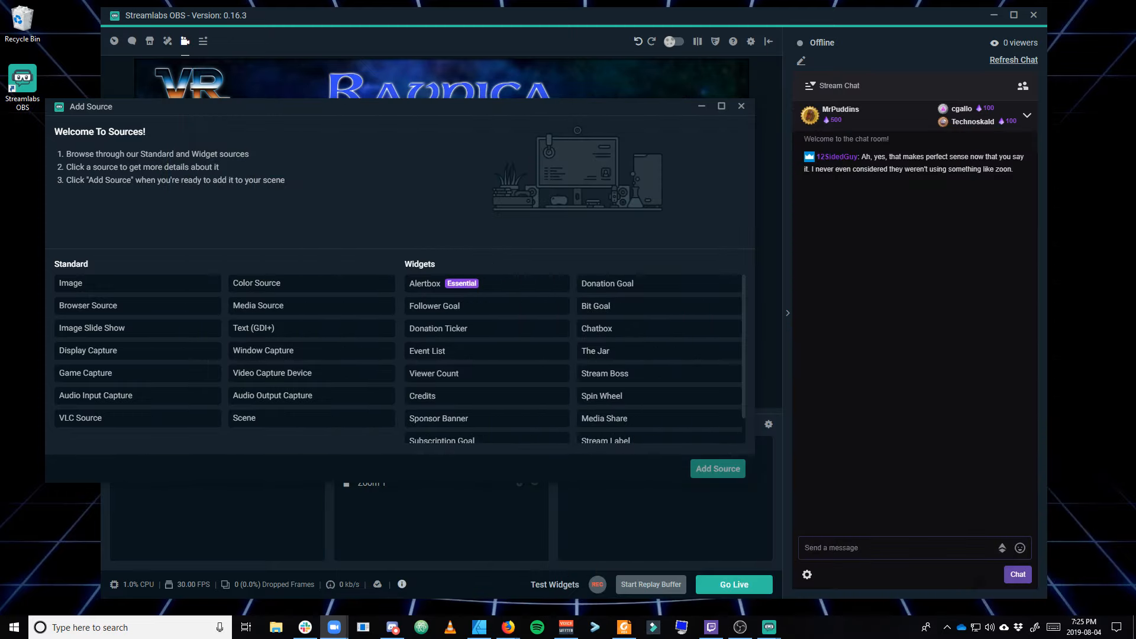
Add a new Audio Input Capture source named Mic to the Game scene
{"action": "left_click", "coordinate": [140, 397]}
{"action": "left_click", "coordinate": [718, 468]}
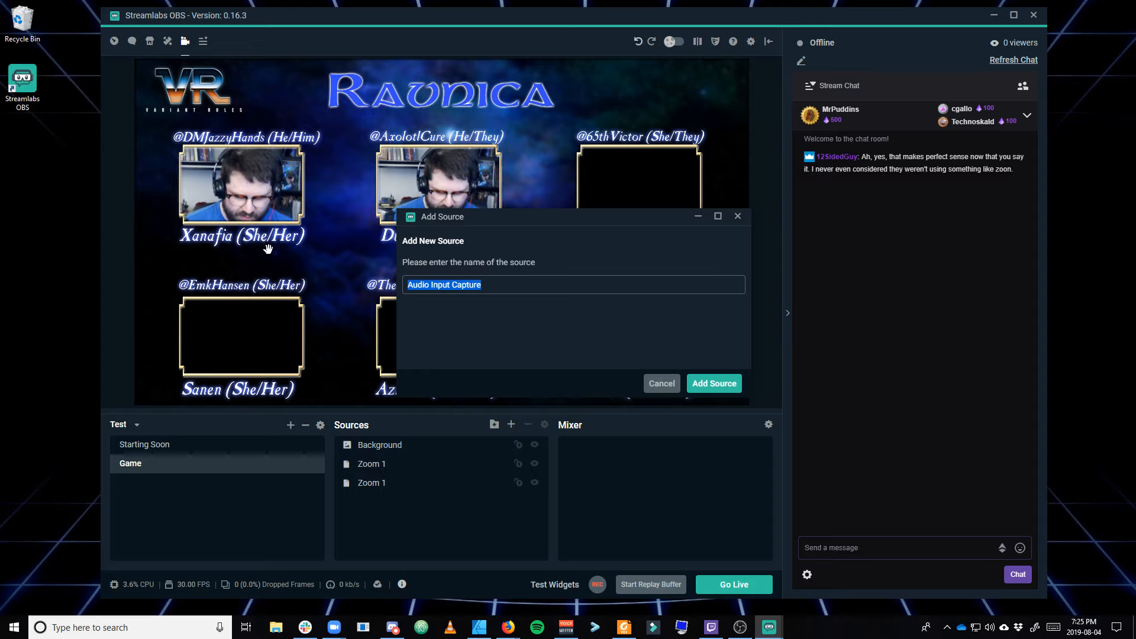
{"action": "type", "text": "Mix"}
{"action": "key", "text": "BackSpace"}
{"action": "type", "text": "c"}
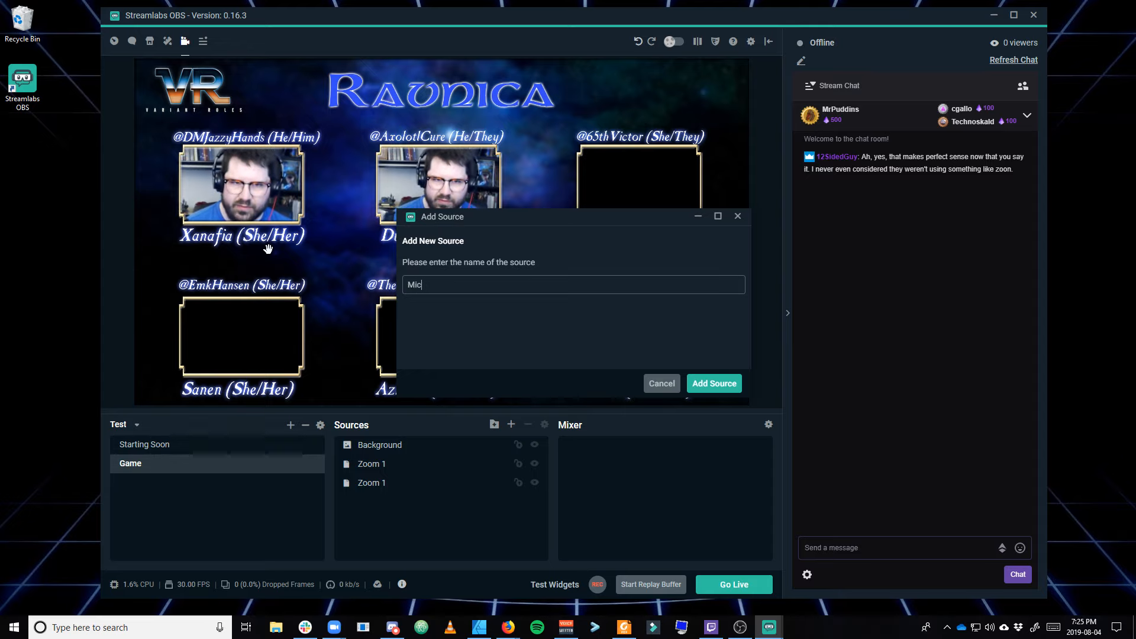
{"action": "left_click", "coordinate": [719, 383]}
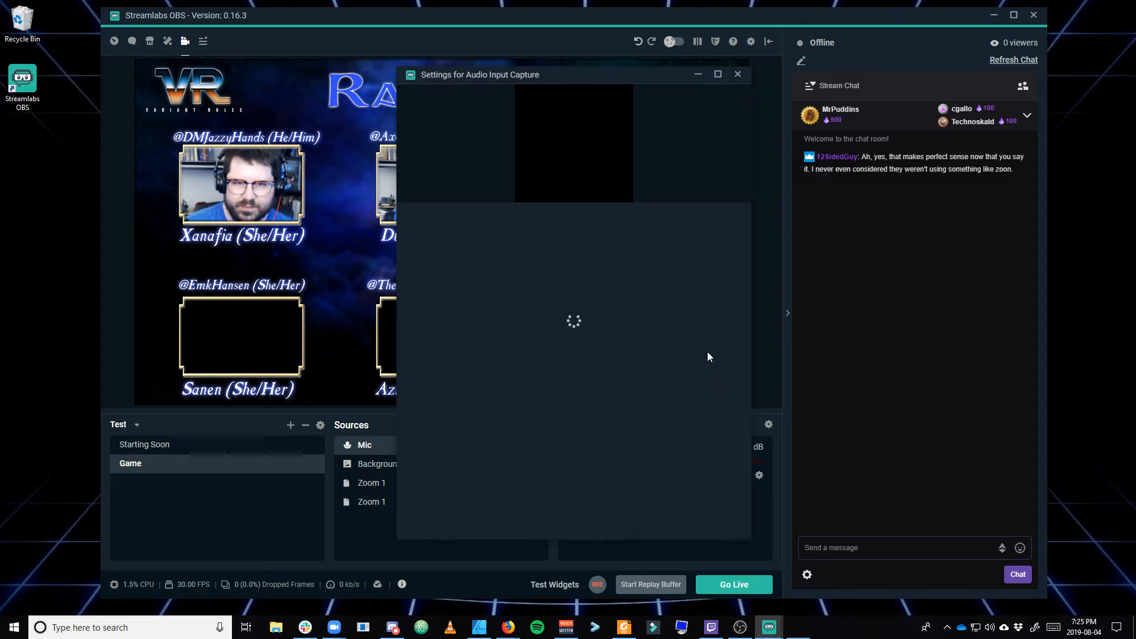
Set the Mic source's device to VoiceMeeter Output (VB-Audio VoiceMeeter VAIO)
{"action": "left_click", "coordinate": [582, 224]}
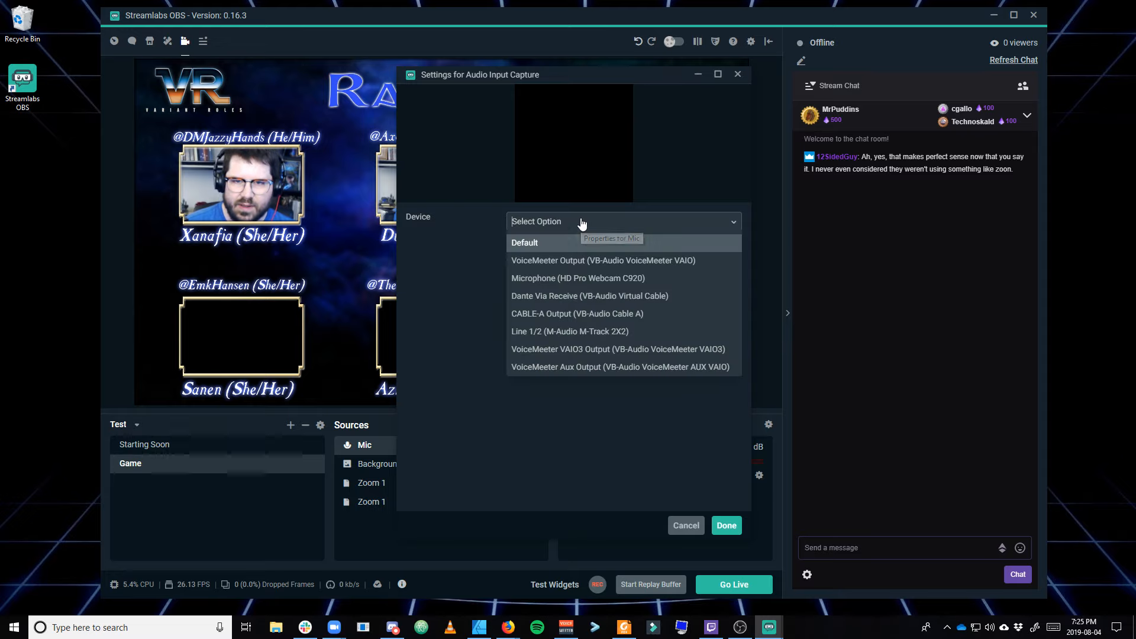
{"action": "left_click", "coordinate": [579, 261]}
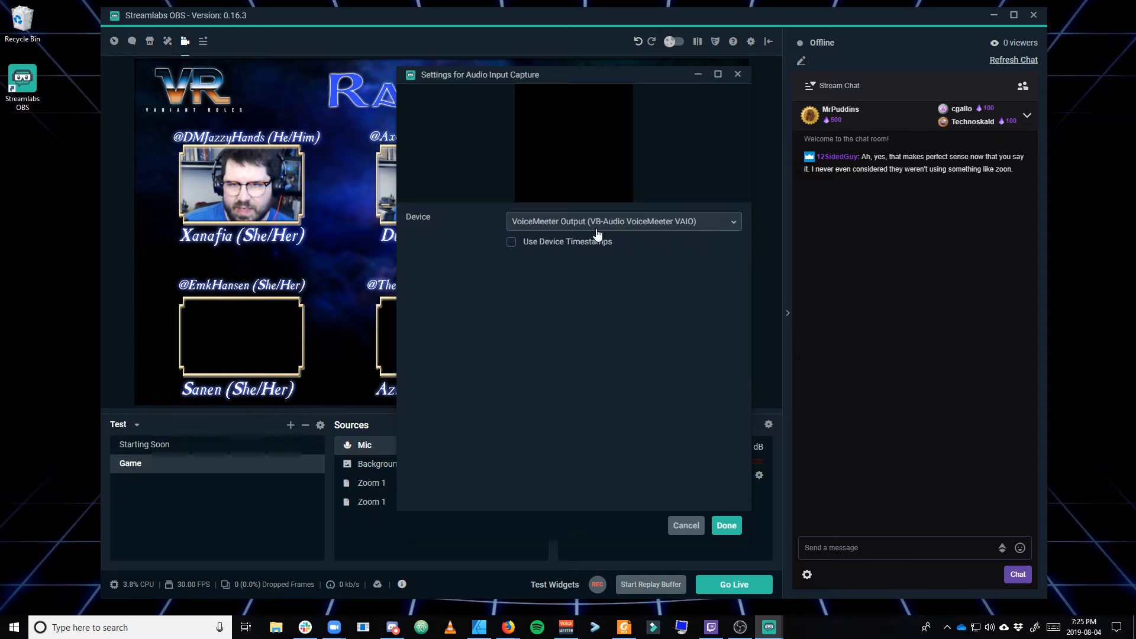
{"action": "left_click", "coordinate": [725, 523]}
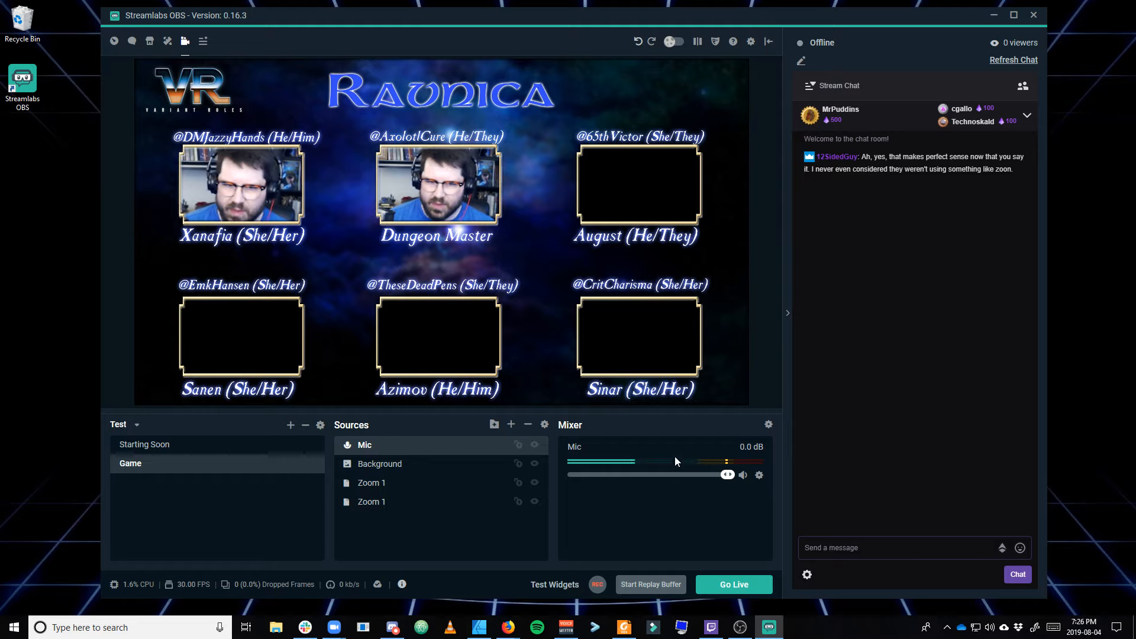
Add a new Audio Input Capture source named Zoom to the Game scene
{"action": "left_click", "coordinate": [510, 425]}
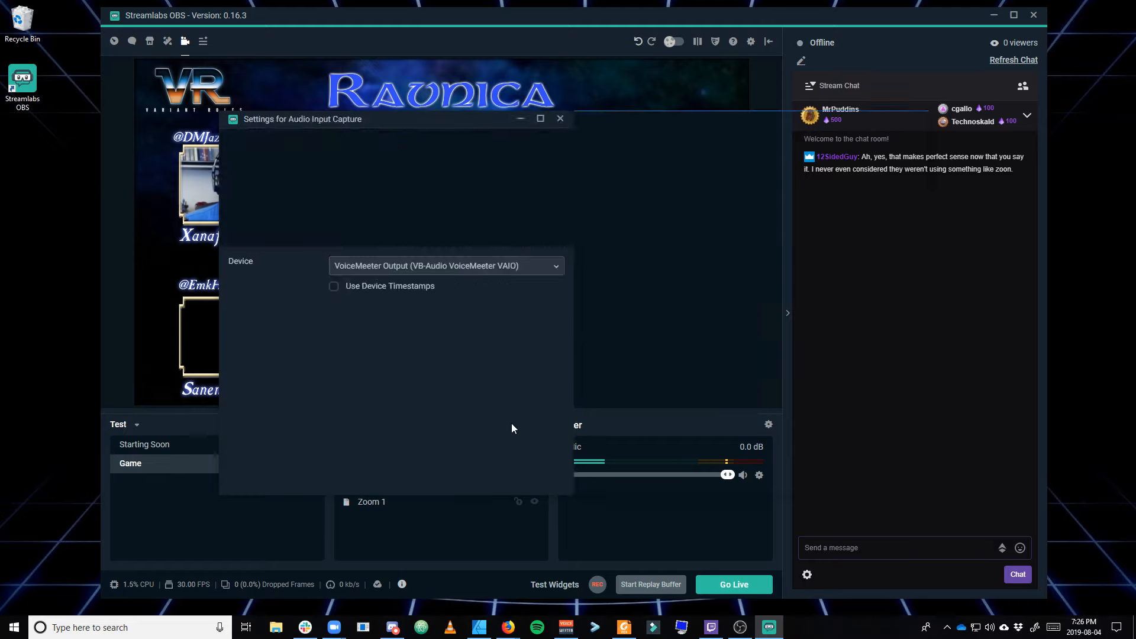
{"action": "left_click", "coordinate": [306, 410]}
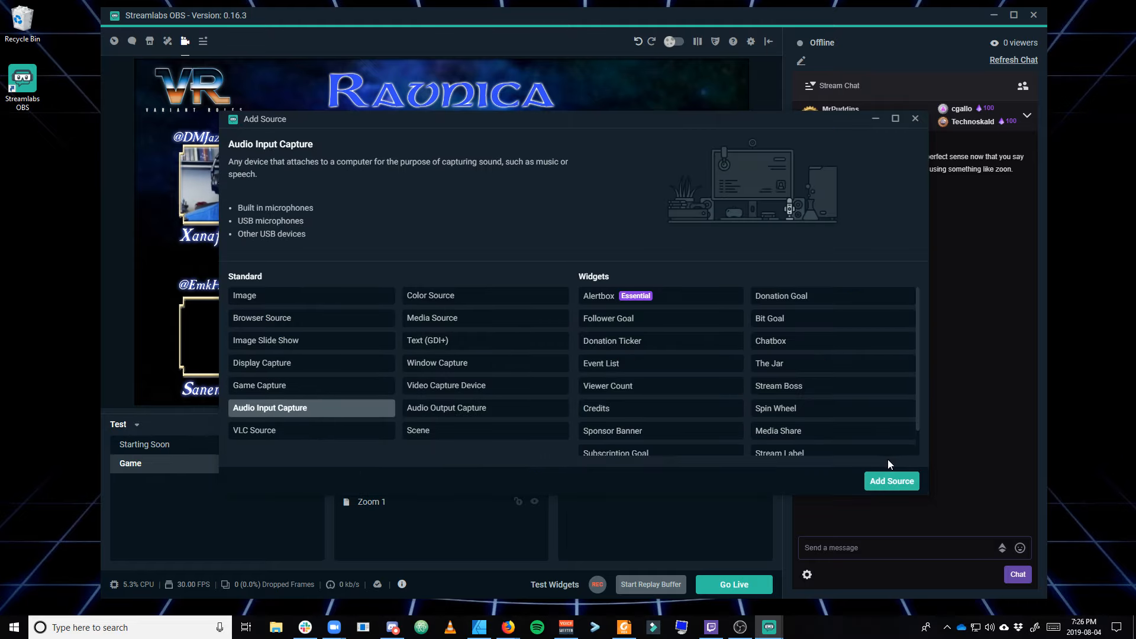
{"action": "left_click", "coordinate": [890, 482]}
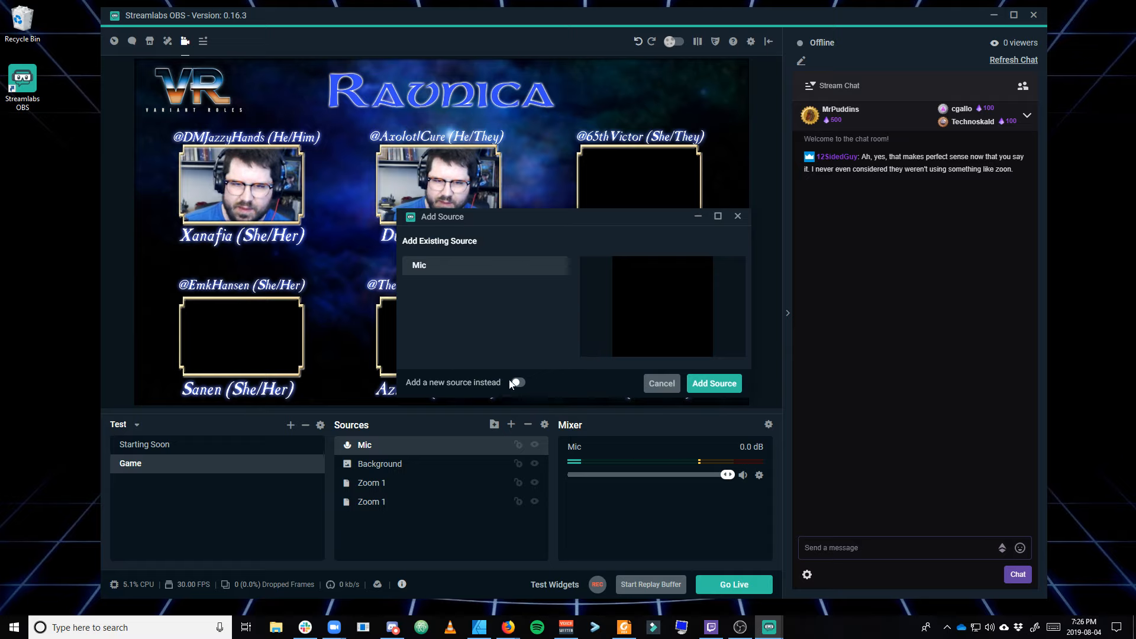
{"action": "left_click", "coordinate": [517, 382]}
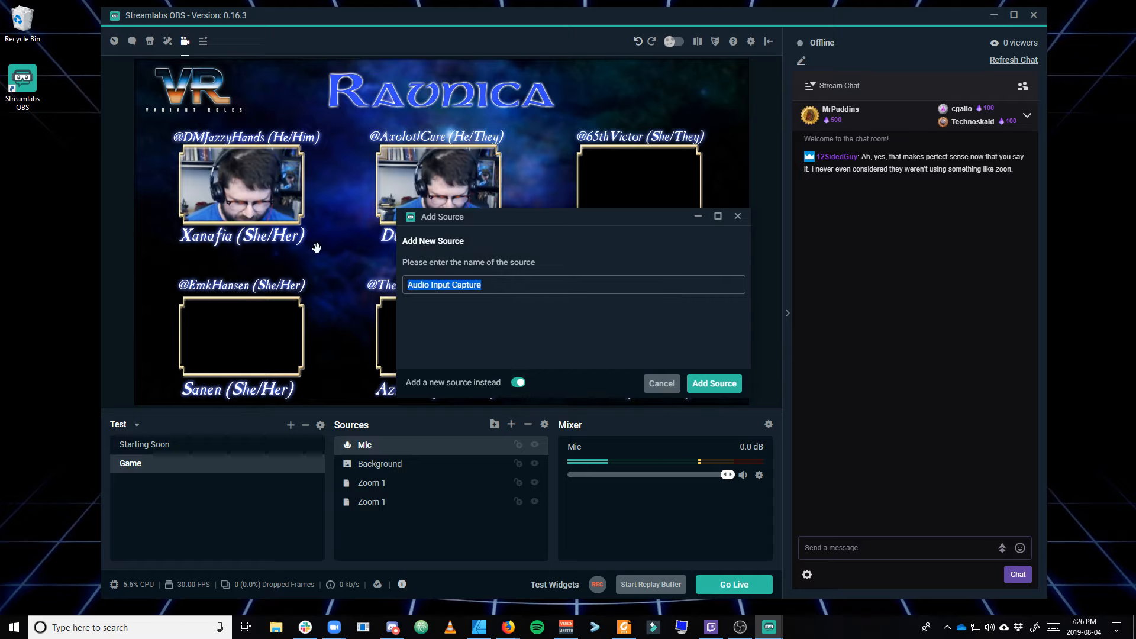
{"action": "type", "text": "Zoom"}
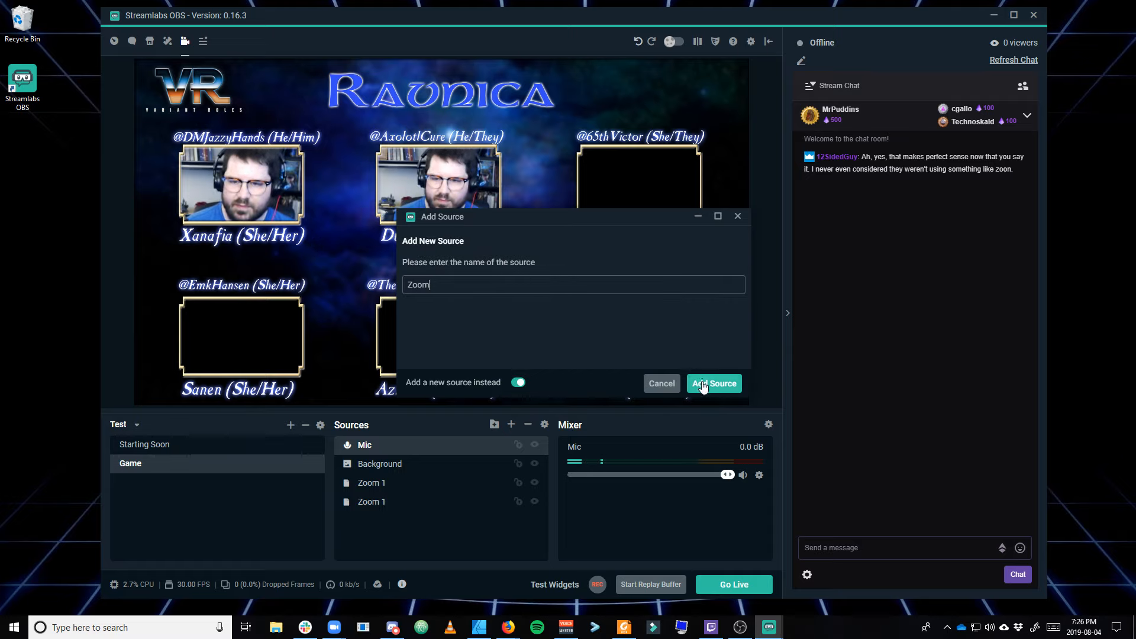
{"action": "left_click", "coordinate": [703, 385]}
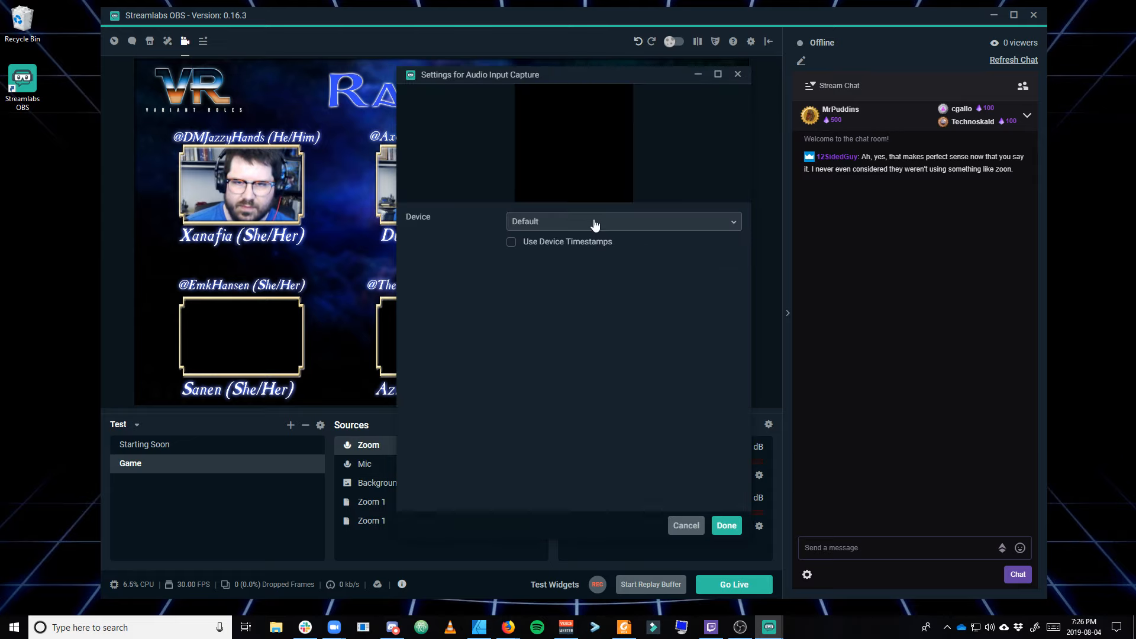
Set the Zoom audio source's device to VoiceMeeter Aux Output (VB-Audio VoiceMeeter AUX VAIO)
{"action": "left_click", "coordinate": [595, 224]}
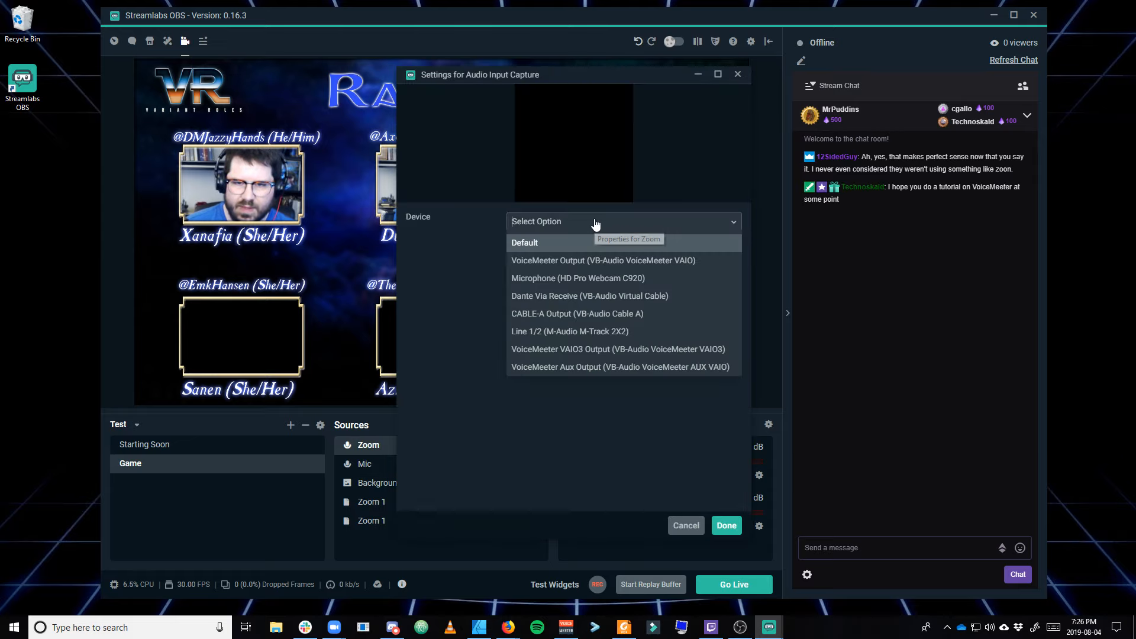
{"action": "left_click", "coordinate": [600, 369]}
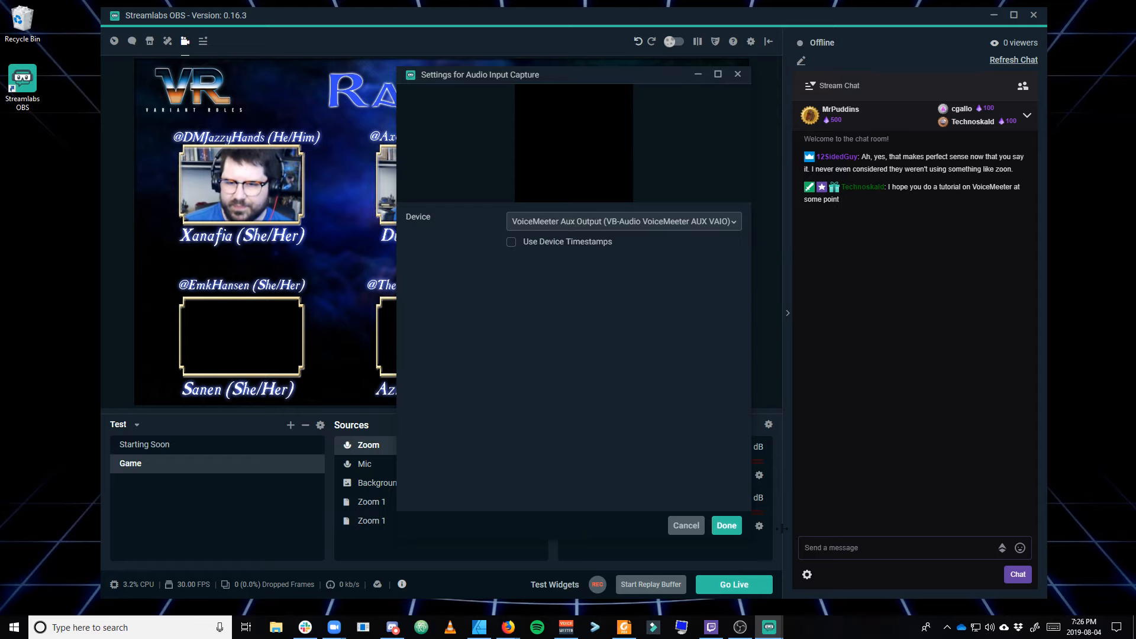
{"action": "left_click", "coordinate": [728, 529]}
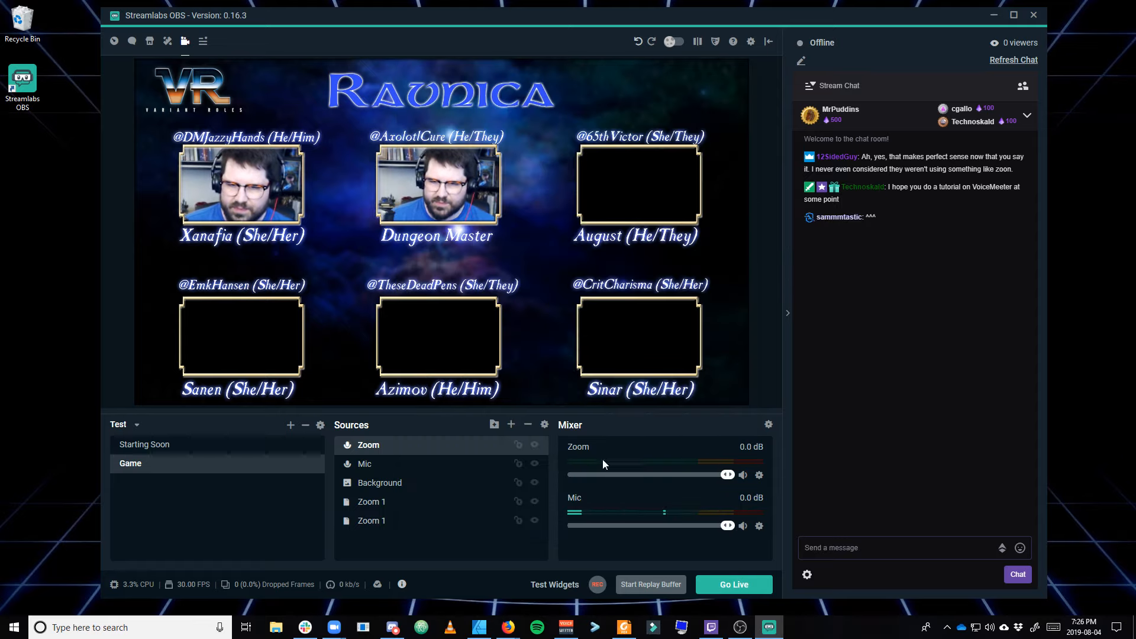
Place Mic above Zoom in the source order, and move both audio sources below the two Zoom 1 captures
{"action": "left_click_drag", "start_coordinate": [376, 468], "coordinate": [385, 446]}
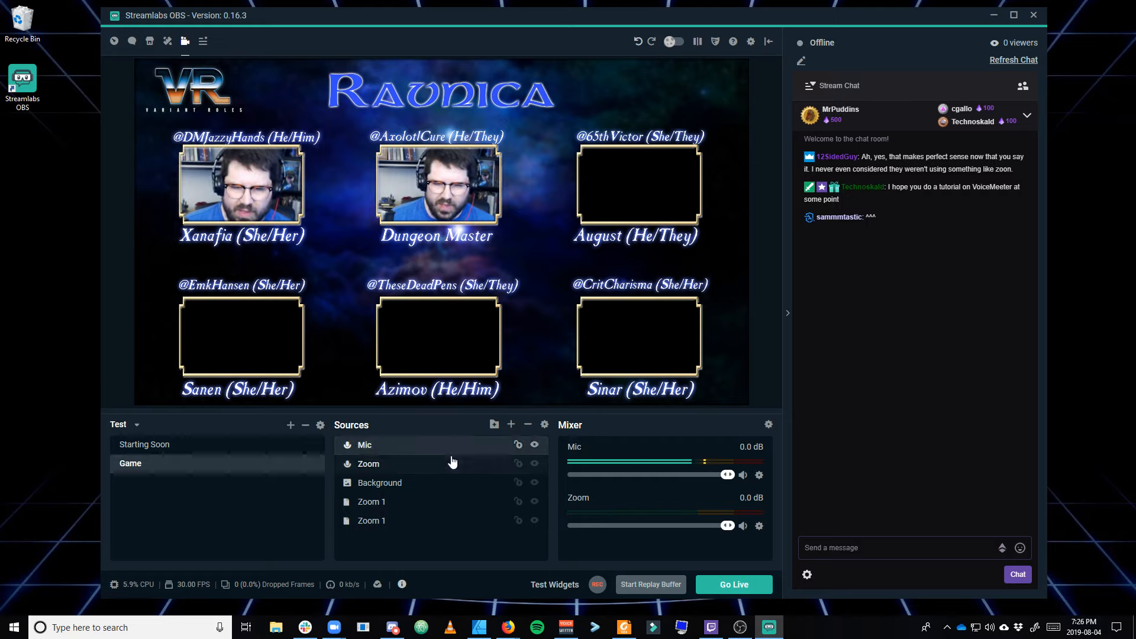
{"action": "left_click", "coordinate": [379, 464], "text": "ctrl"}
{"action": "left_click_drag", "start_coordinate": [395, 449], "coordinate": [386, 534]}
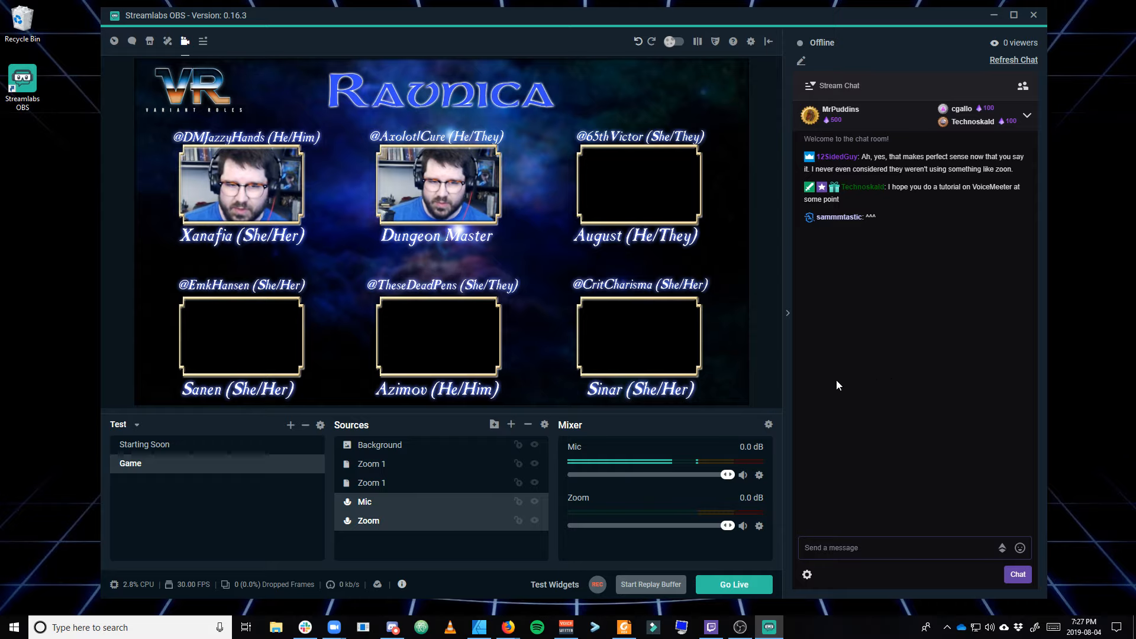
{"action": "left_click", "coordinate": [463, 503]}
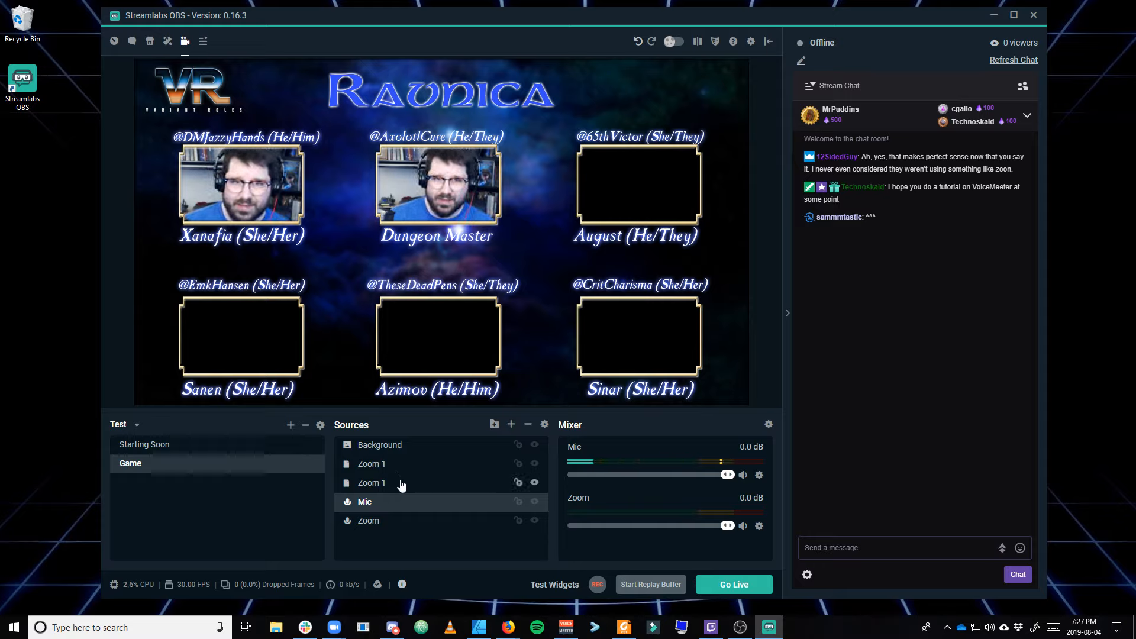
Switch between the Starting Soon and Game scenes to compare their audio mixers, ending on Game
{"action": "left_click", "coordinate": [241, 453]}
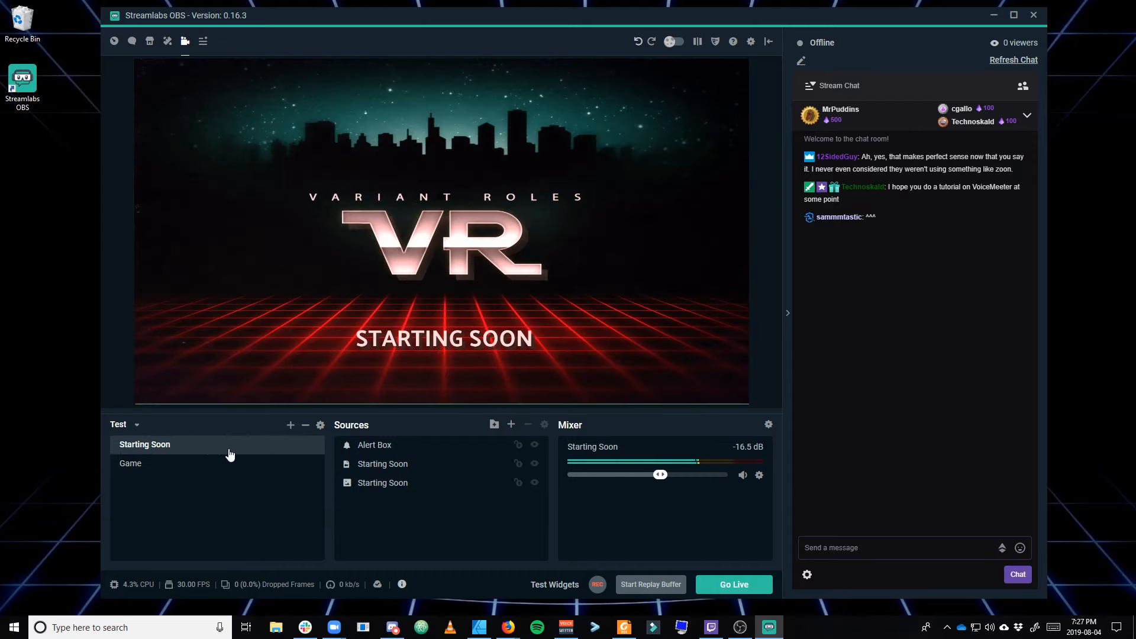
{"action": "left_click", "coordinate": [200, 467]}
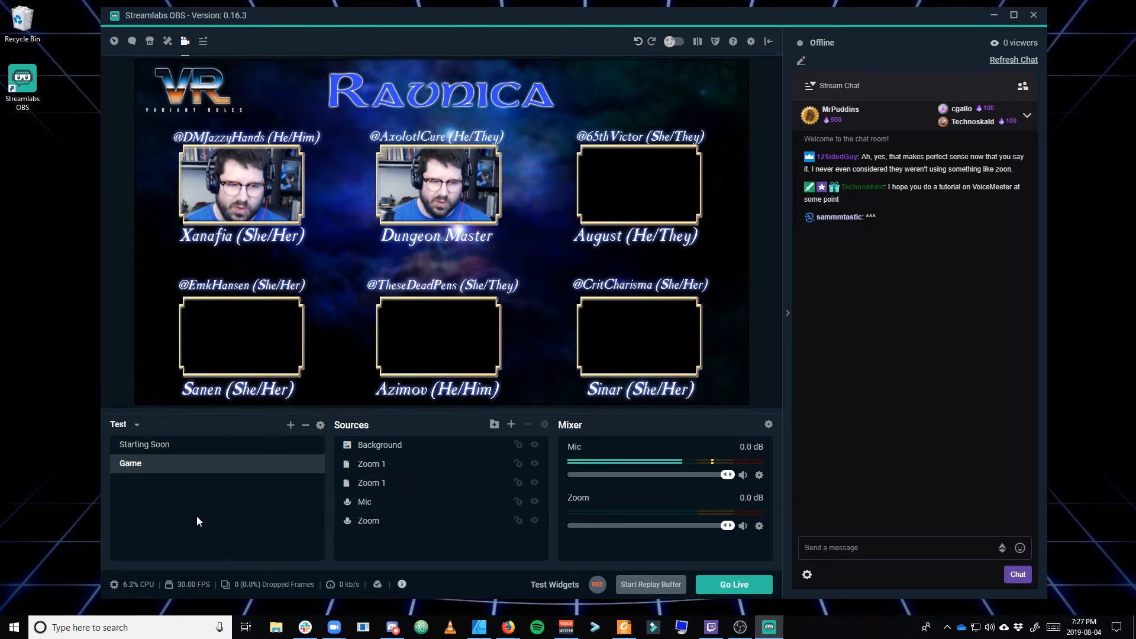
{"action": "left_click", "coordinate": [187, 450]}
{"action": "left_click", "coordinate": [191, 465]}
{"action": "left_click", "coordinate": [222, 468]}
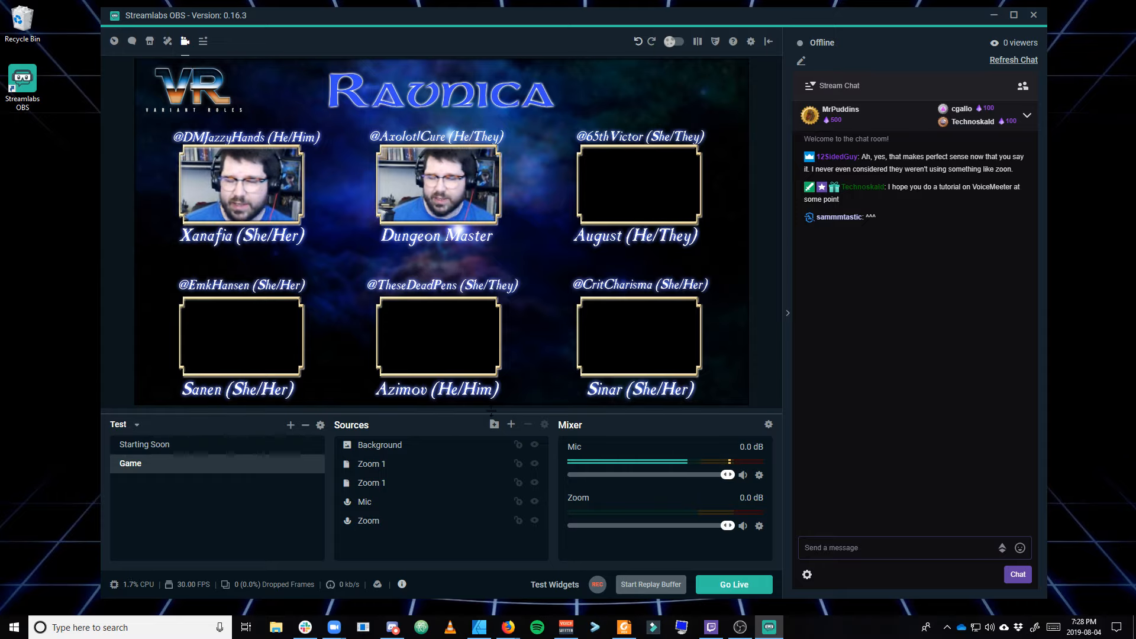
{"action": "mouse_move", "coordinate": [512, 25]}
{"action": "left_mouse_down"}
{"action": "mouse_move", "coordinate": [489, 28]}
{"action": "mouse_move", "coordinate": [509, 19]}
{"action": "left_mouse_up"}
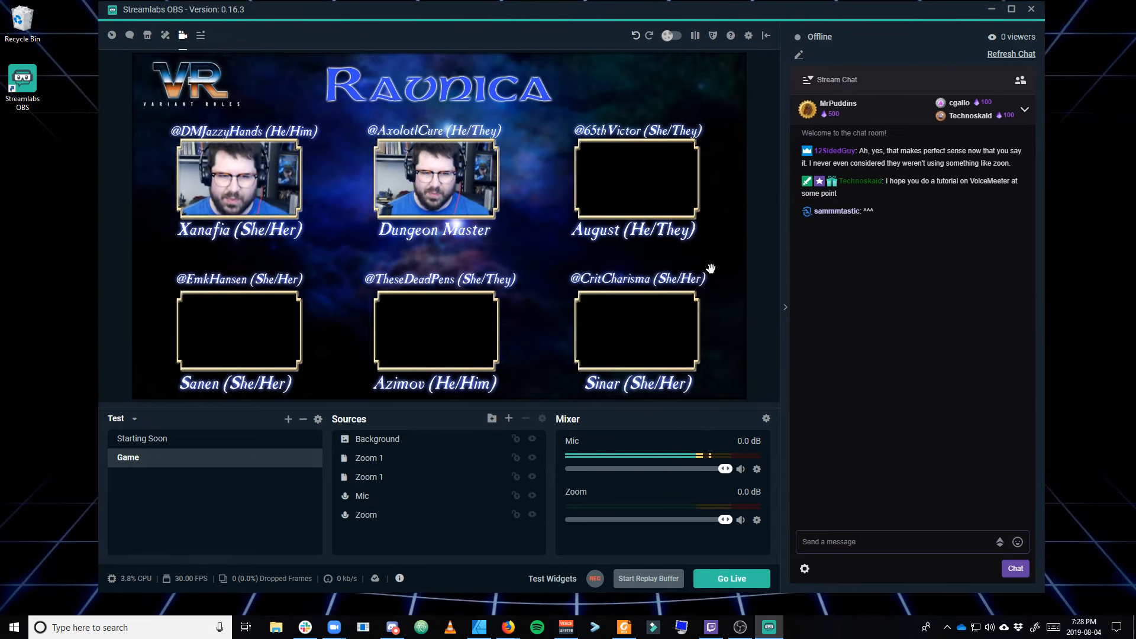
Reselect the Zoom Meeting window as the capture window of the upper Zoom 1 source and apply it
{"action": "double_click", "coordinate": [407, 460]}
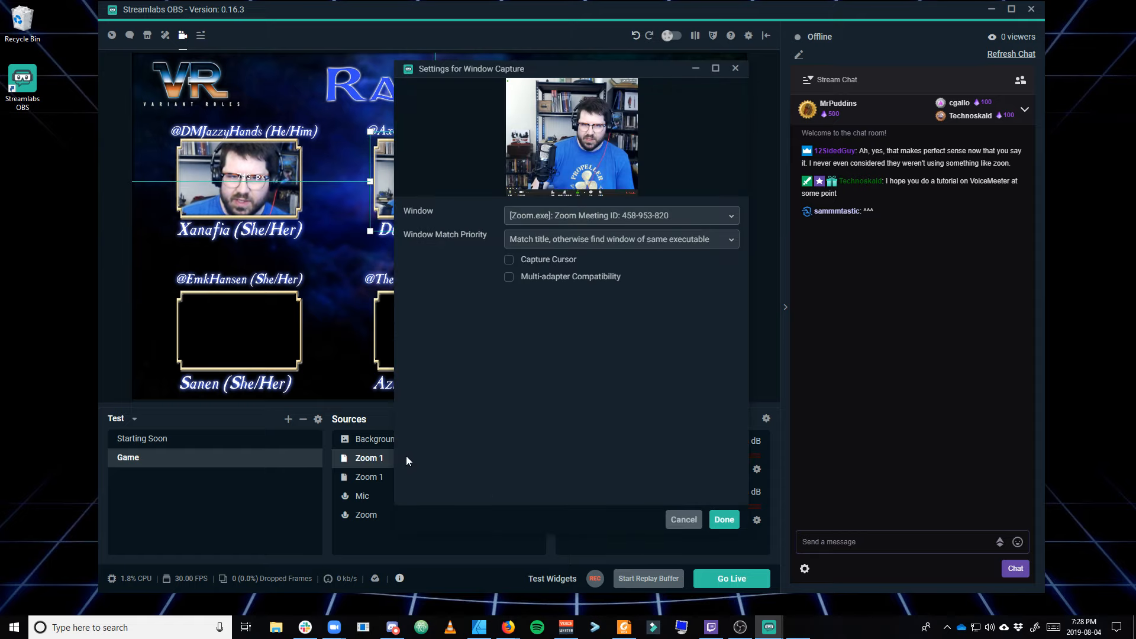
{"action": "left_click", "coordinate": [578, 217]}
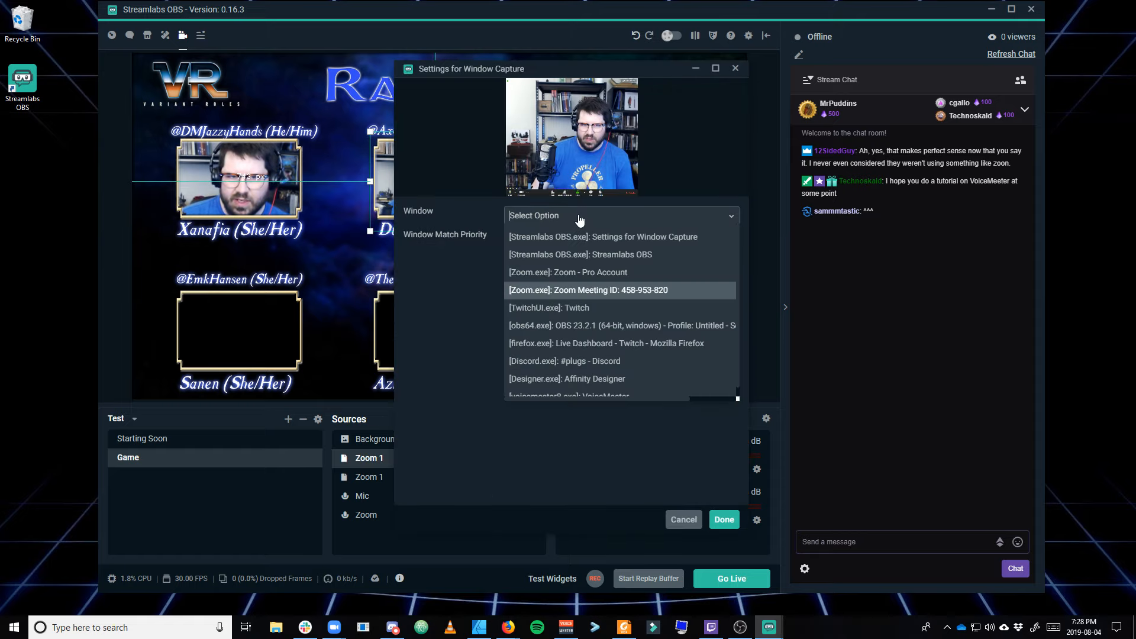
{"action": "left_click", "coordinate": [586, 291]}
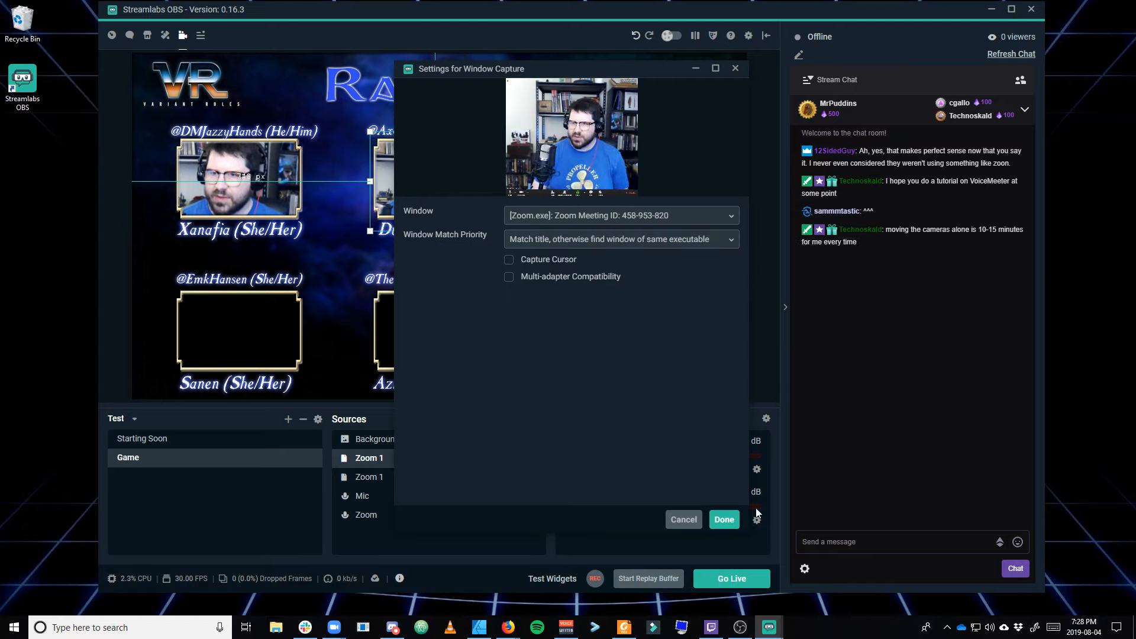
{"action": "left_click", "coordinate": [725, 520]}
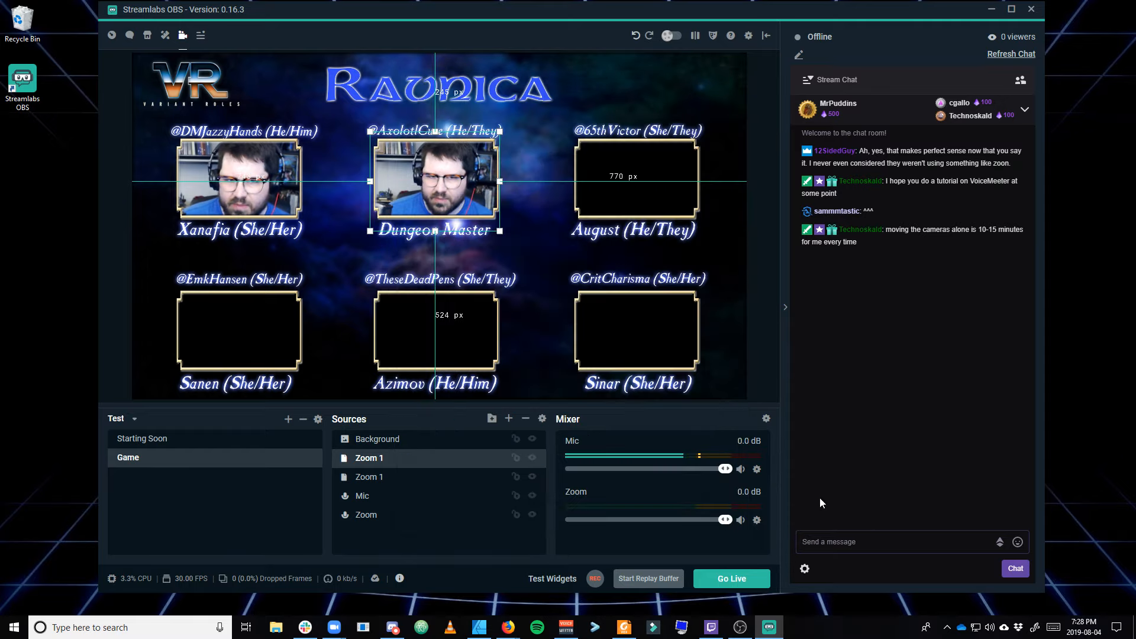
{"action": "left_click", "coordinate": [755, 310]}
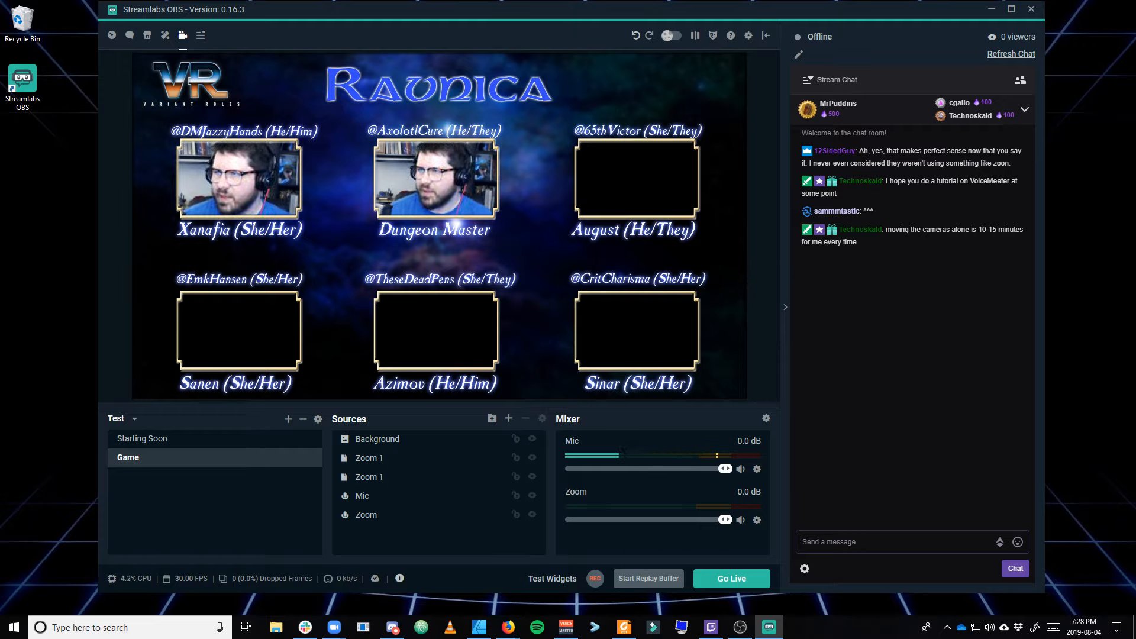
Move the lower Zoom 1 capture from the Xanafia frame to the August frame
{"action": "key", "text": "alt+Tab"}
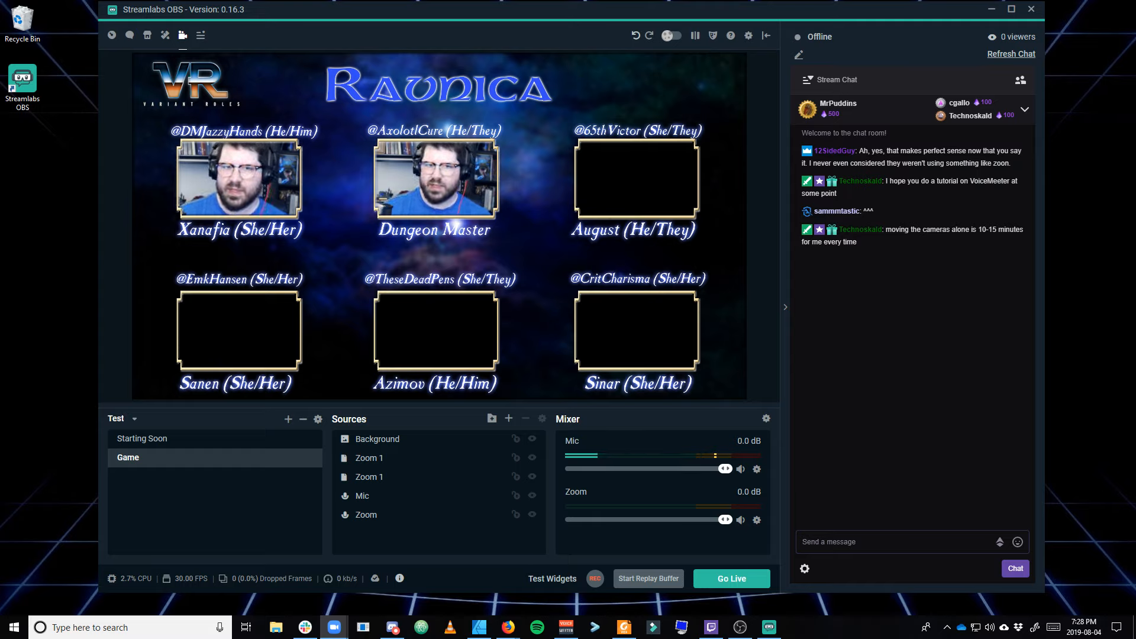
{"action": "left_click", "coordinate": [379, 460]}
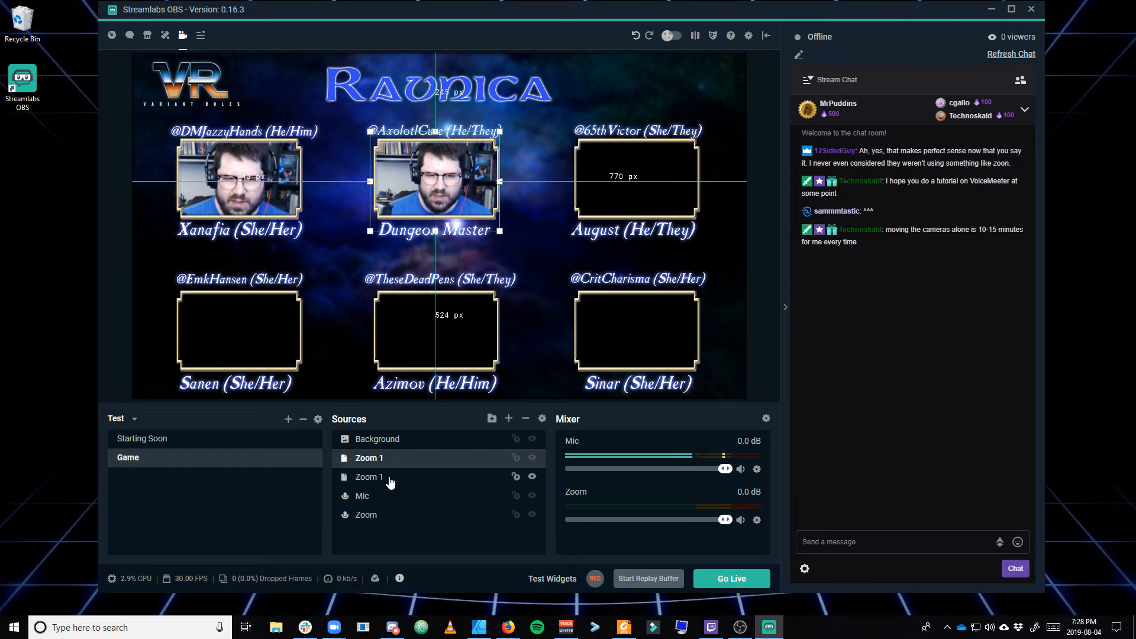
{"action": "left_click", "coordinate": [391, 477]}
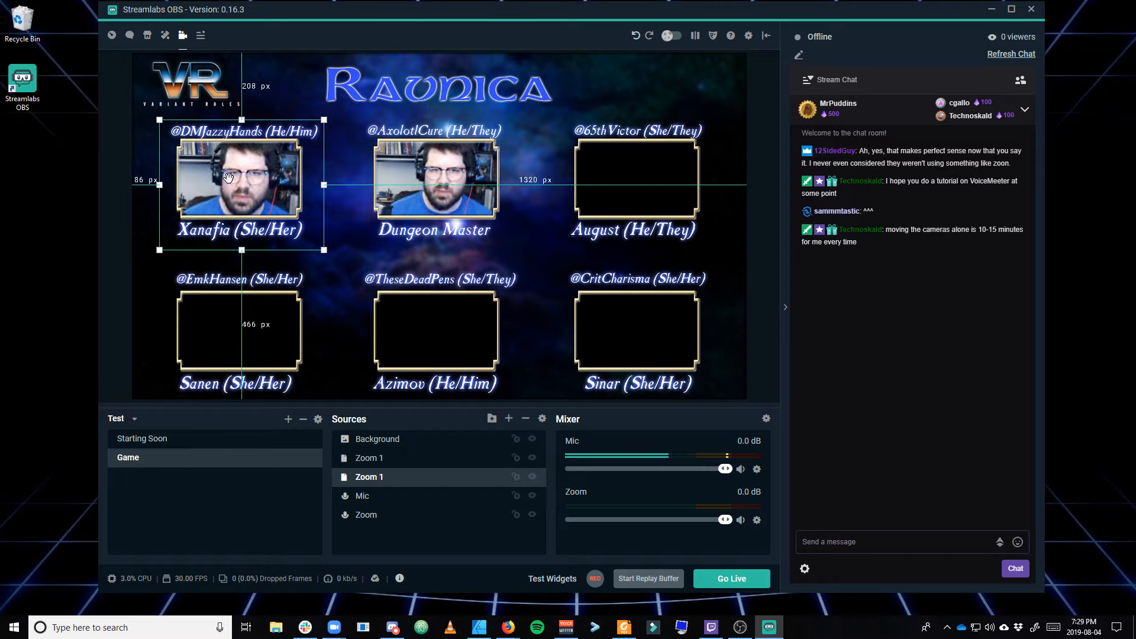
{"action": "left_click_drag", "start_coordinate": [215, 175], "coordinate": [610, 175]}
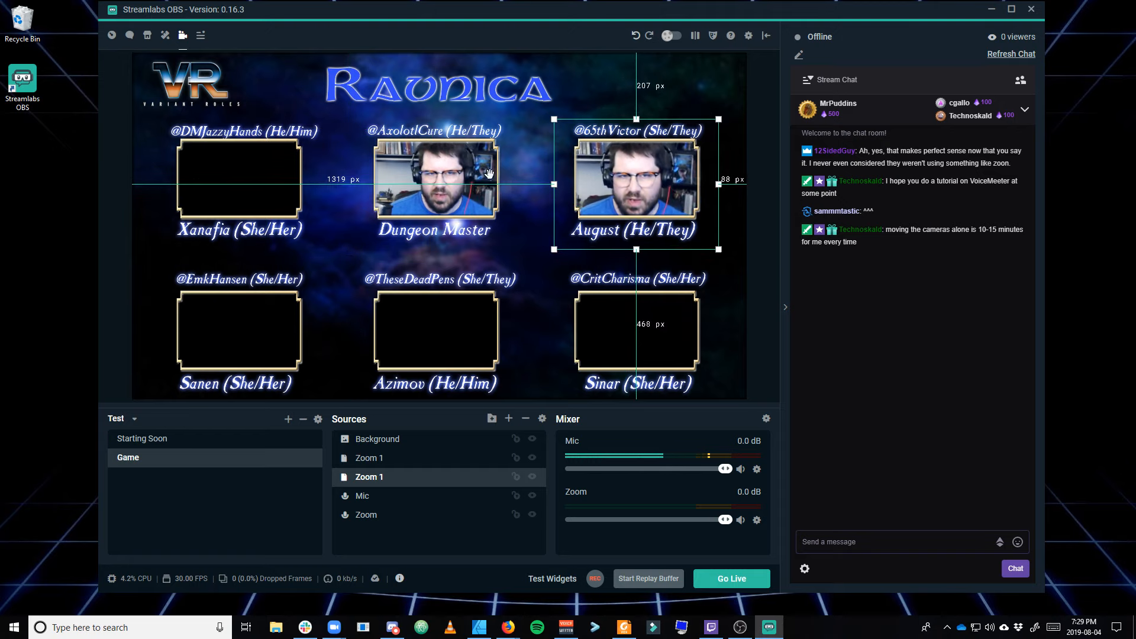
Move the upper Zoom 1 capture from the Dungeon Master frame to the Xanafia frame
{"action": "left_click", "coordinate": [453, 180]}
{"action": "left_click", "coordinate": [393, 477]}
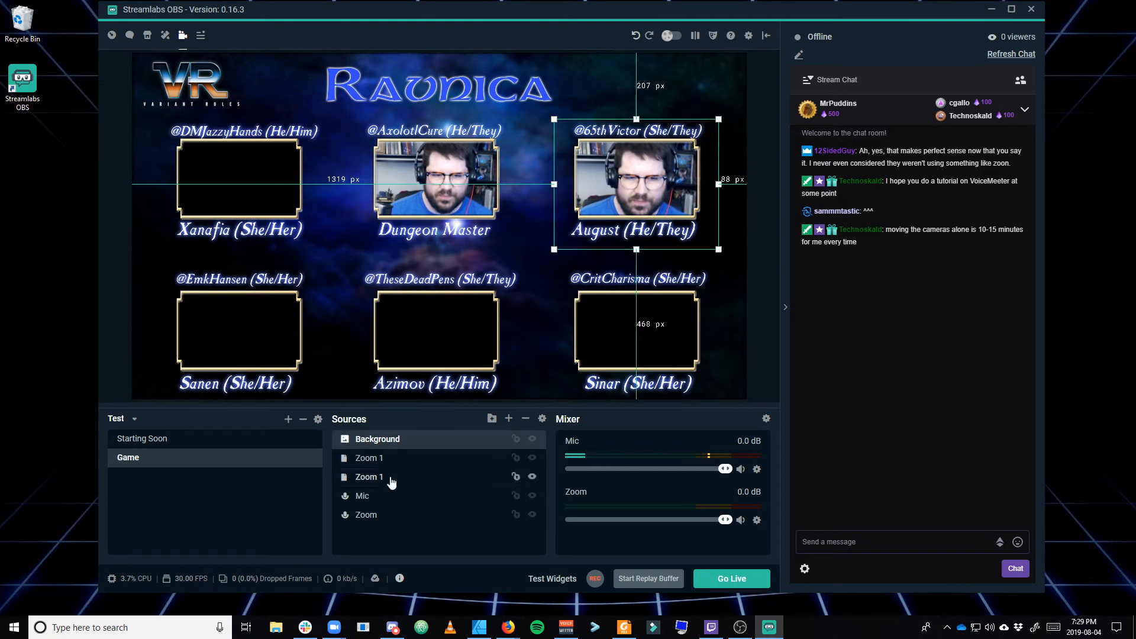
{"action": "left_click", "coordinate": [369, 458]}
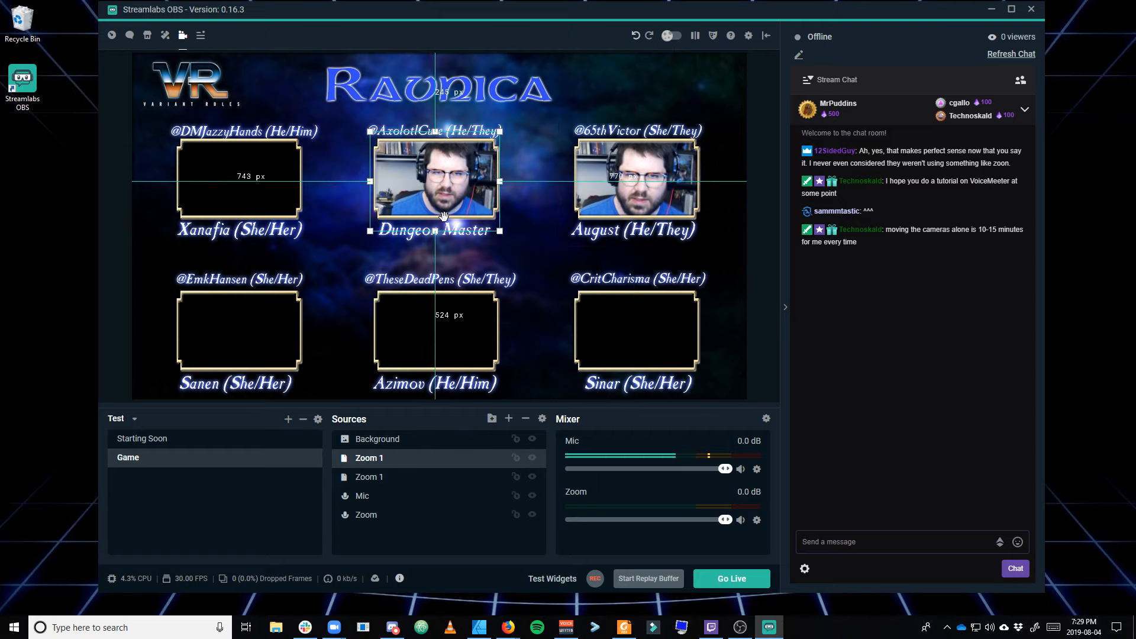
{"action": "left_click_drag", "start_coordinate": [441, 204], "coordinate": [239, 210]}
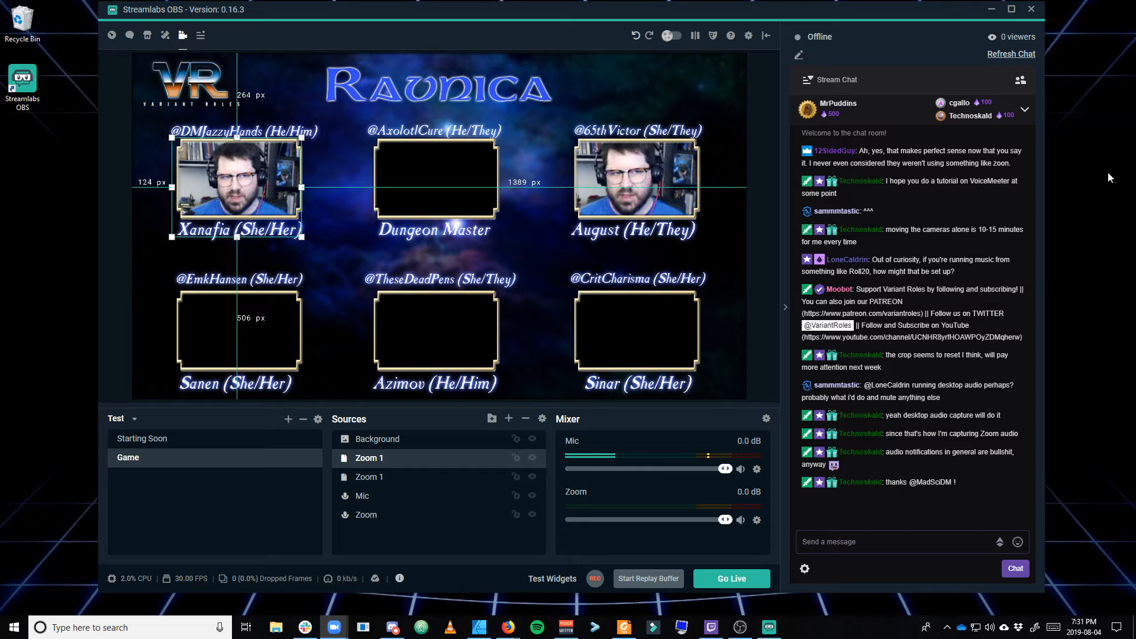
{"action": "left_click", "coordinate": [752, 267]}
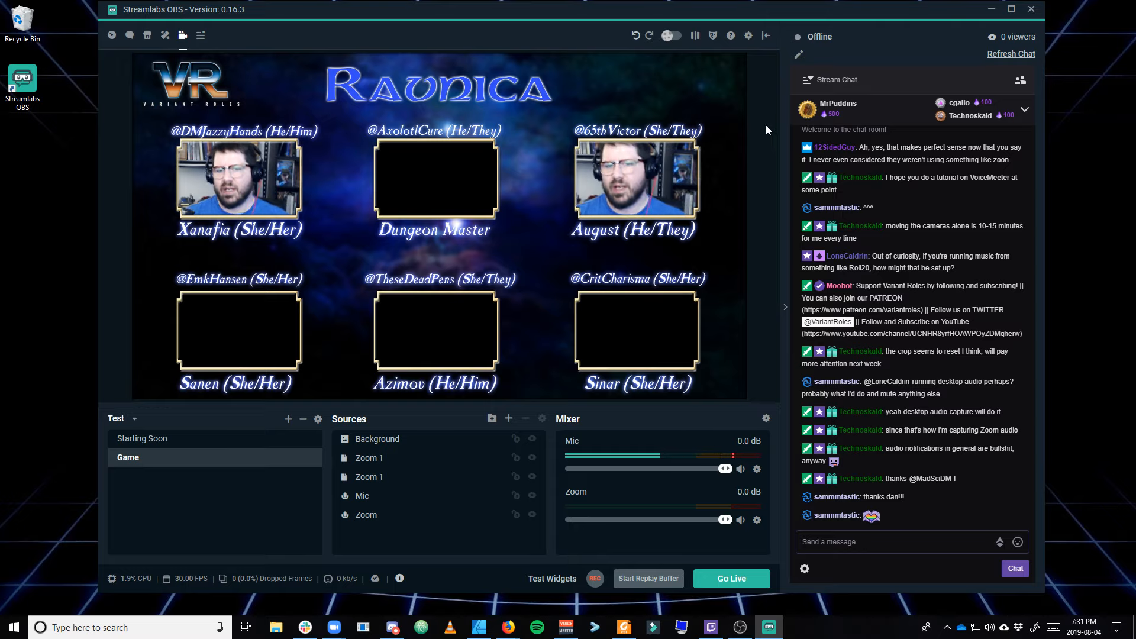
Examine the Stream settings for the streaming service, server and hidden stream key, then close the settings
{"action": "left_click", "coordinate": [749, 36]}
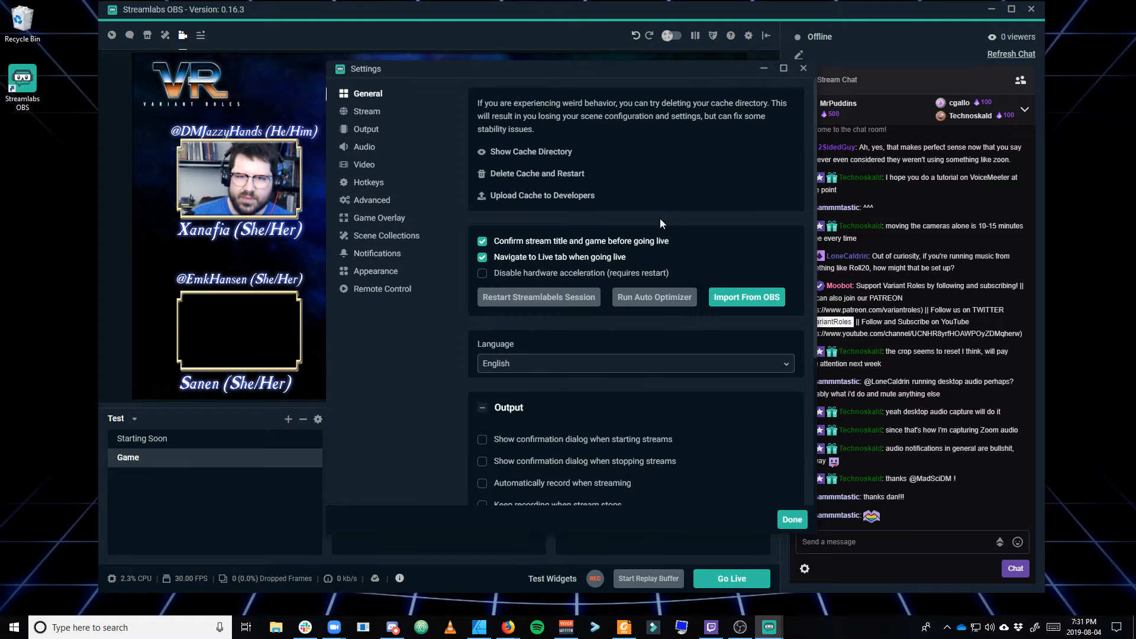
{"action": "left_click", "coordinate": [369, 114]}
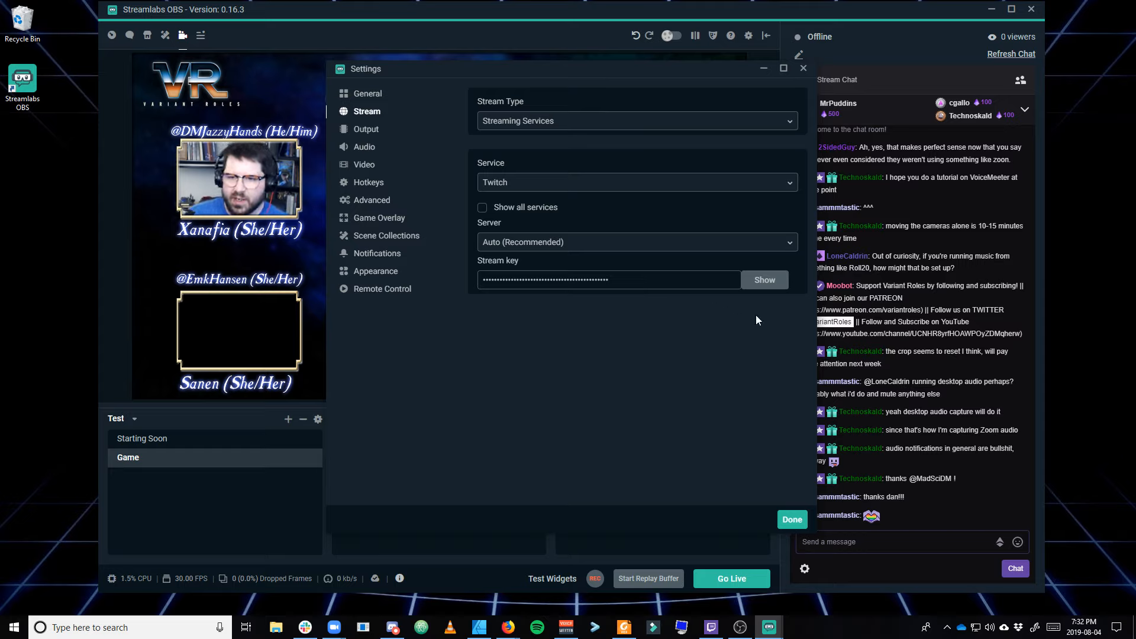
{"action": "left_click_drag", "start_coordinate": [692, 65], "coordinate": [974, 90]}
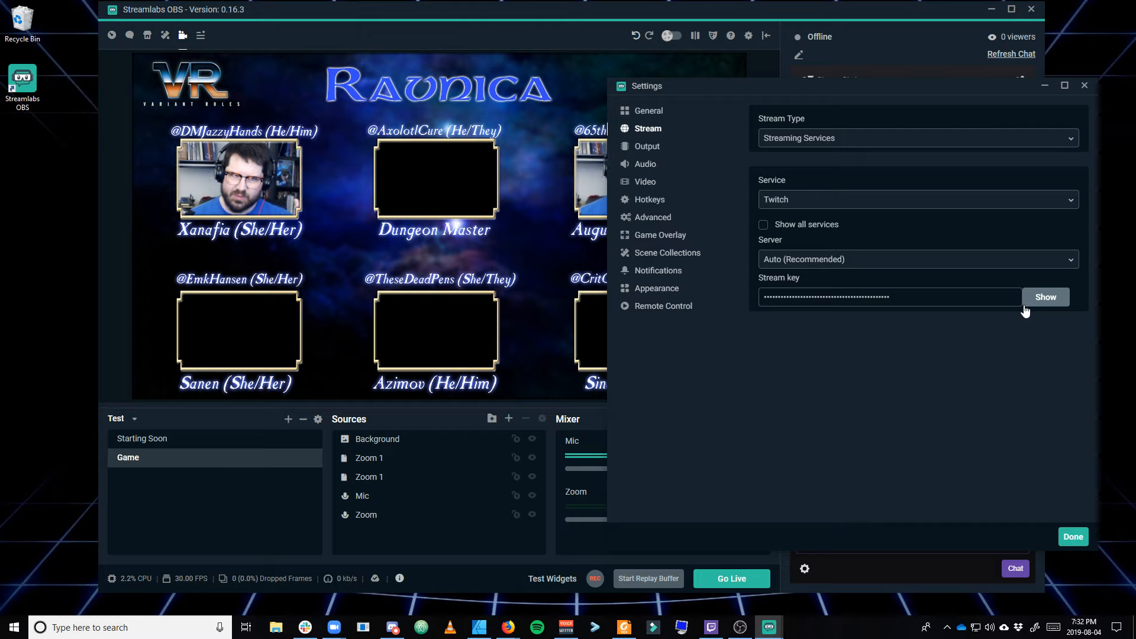
{"action": "mouse_move", "coordinate": [955, 92]}
{"action": "left_mouse_down"}
{"action": "mouse_move", "coordinate": [942, 95]}
{"action": "mouse_move", "coordinate": [962, 110]}
{"action": "left_mouse_up"}
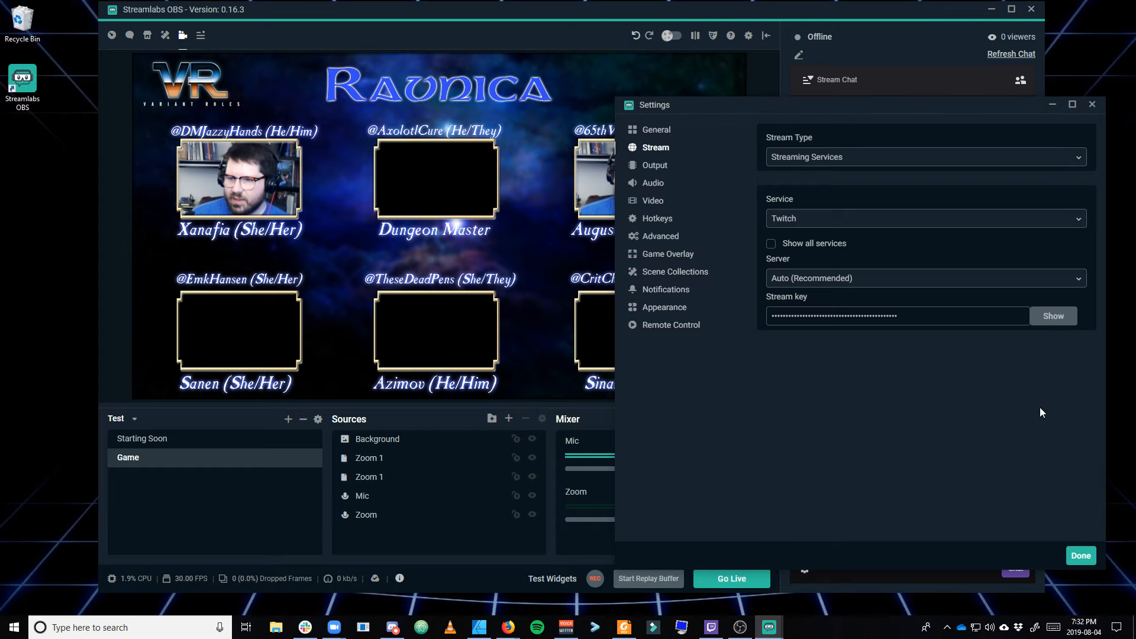
{"action": "left_click", "coordinate": [1081, 555]}
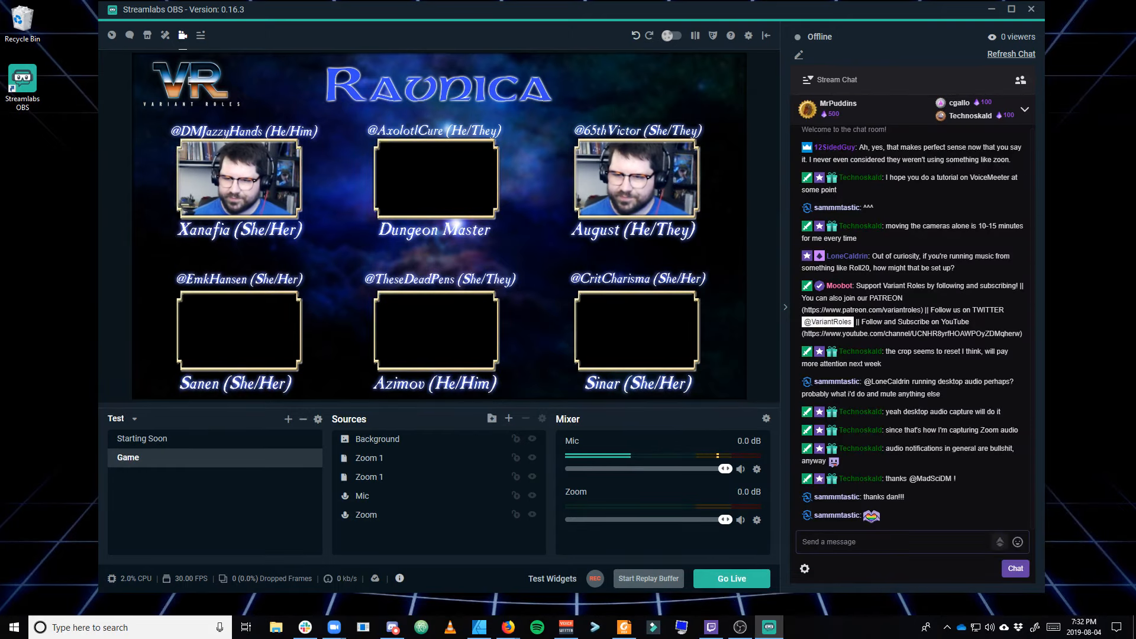
{"action": "left_click", "coordinate": [957, 541]}
{"action": "left_click", "coordinate": [941, 542]}
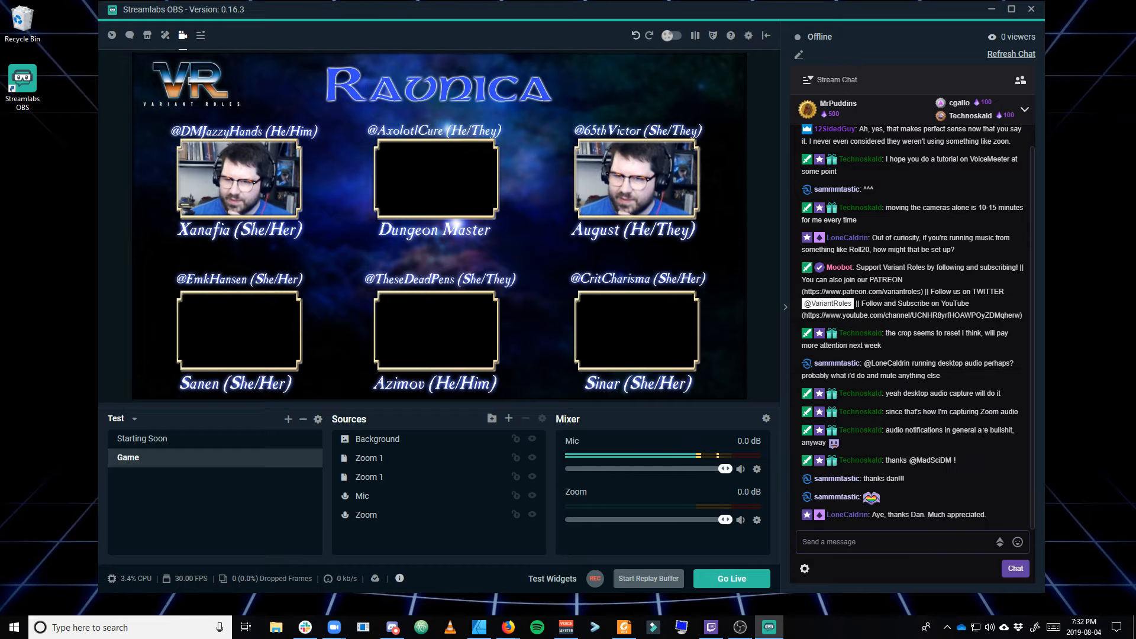